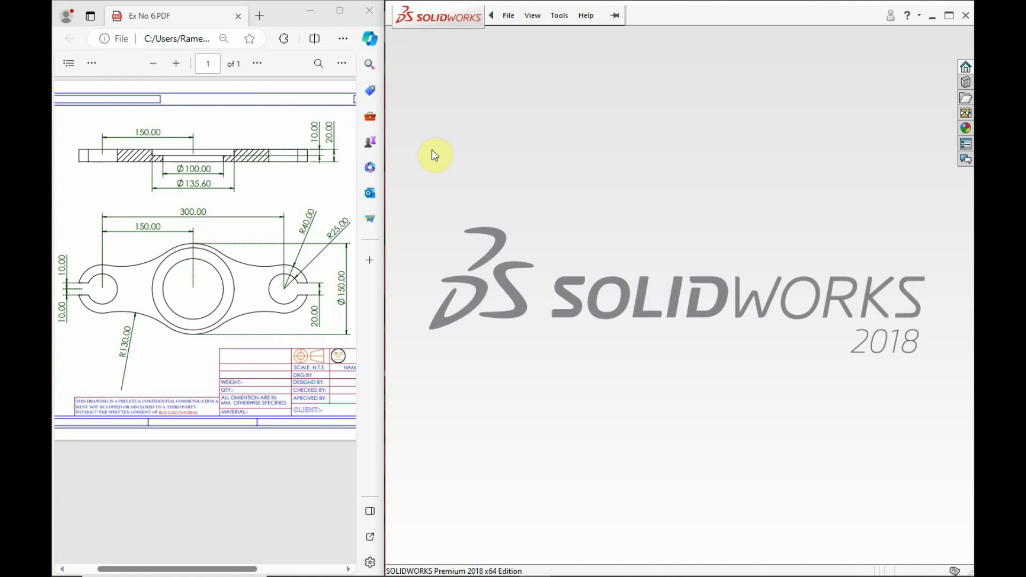
Create a new part and start an empty sketch on its Front Plane.
key(ctrl+n)
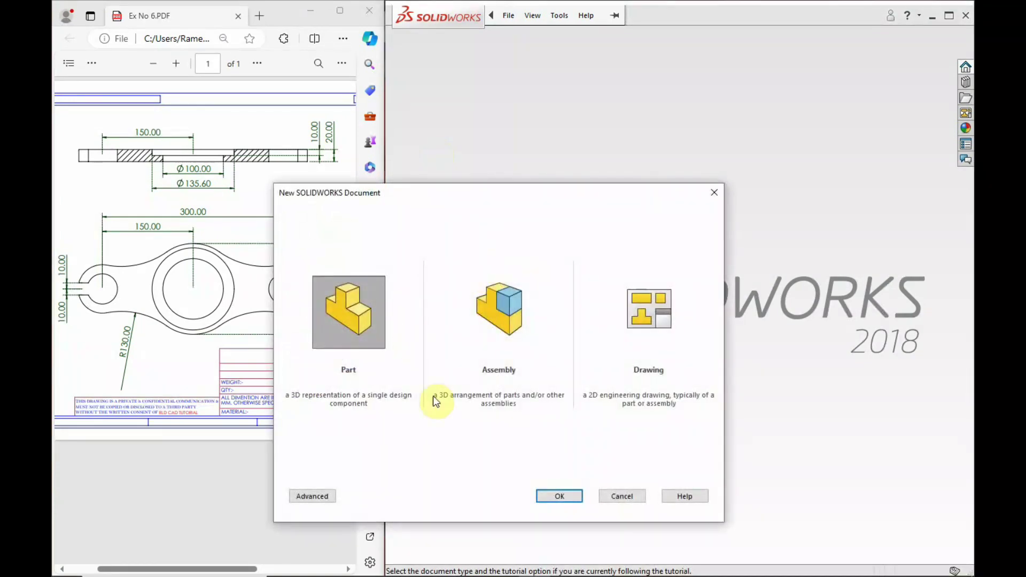
click(559, 496)
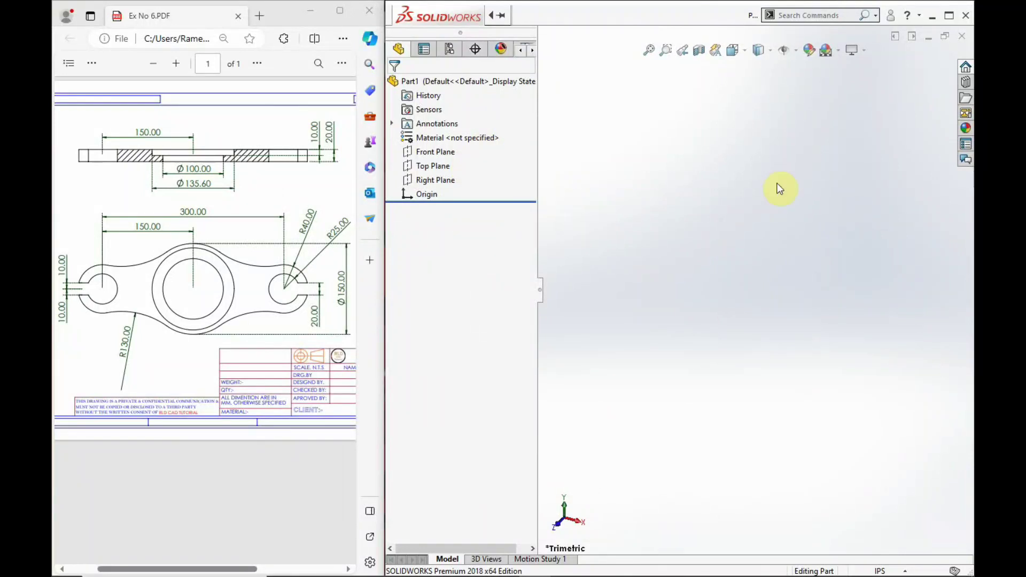
click(436, 222)
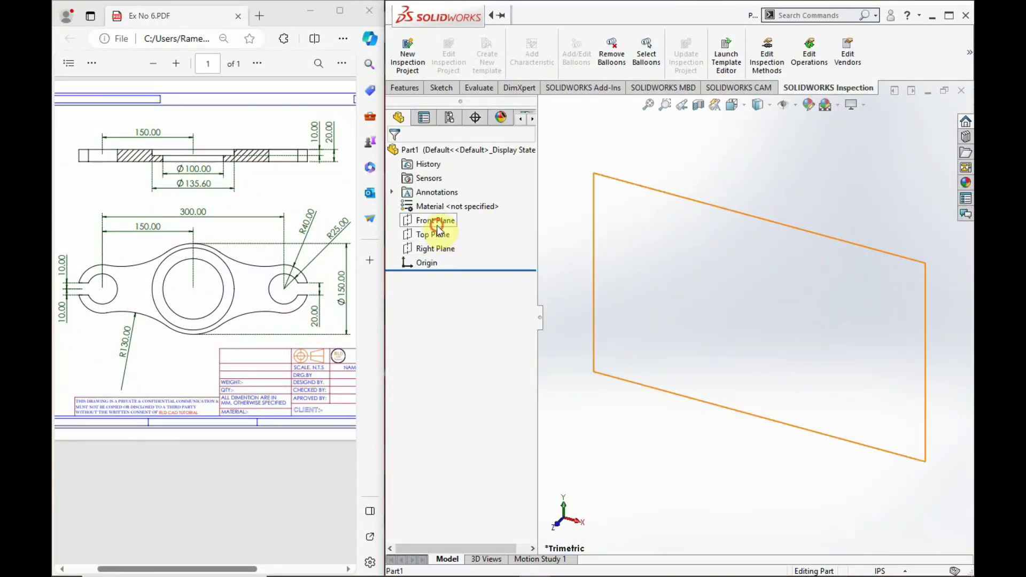
click(452, 208)
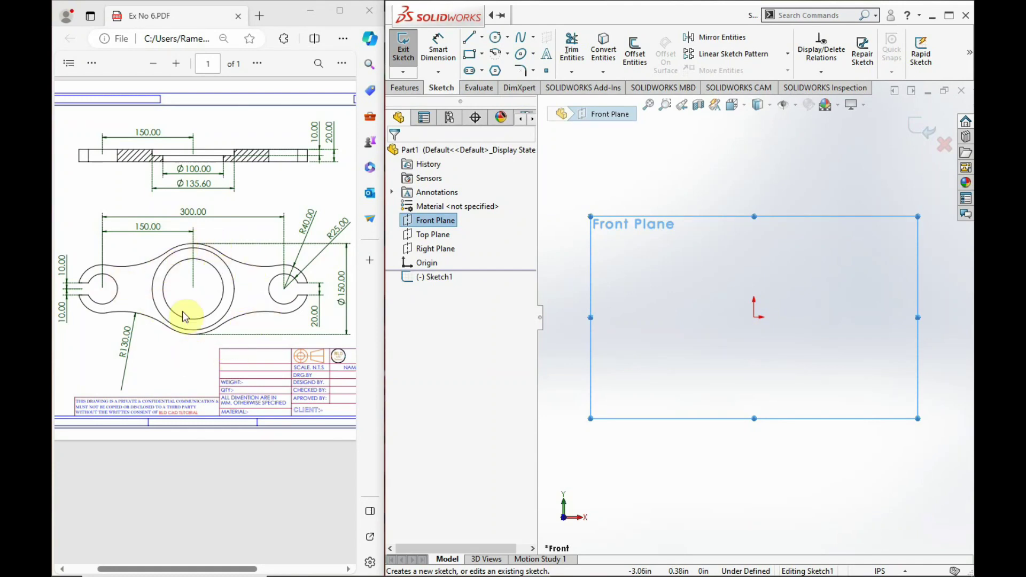
Draw a circle centred on the origin.
click(494, 38)
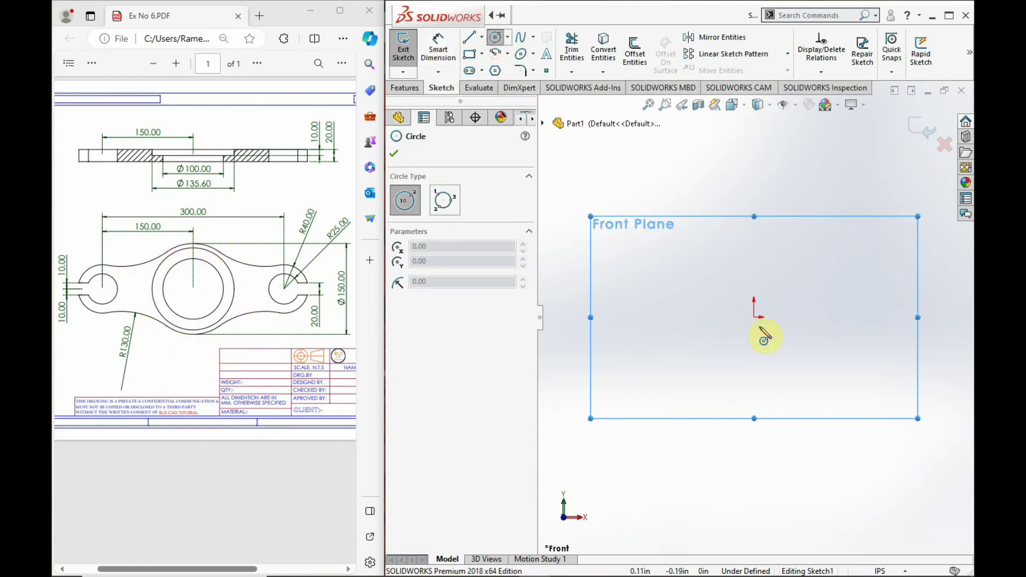
click(755, 317)
click(711, 262)
right_click(713, 261)
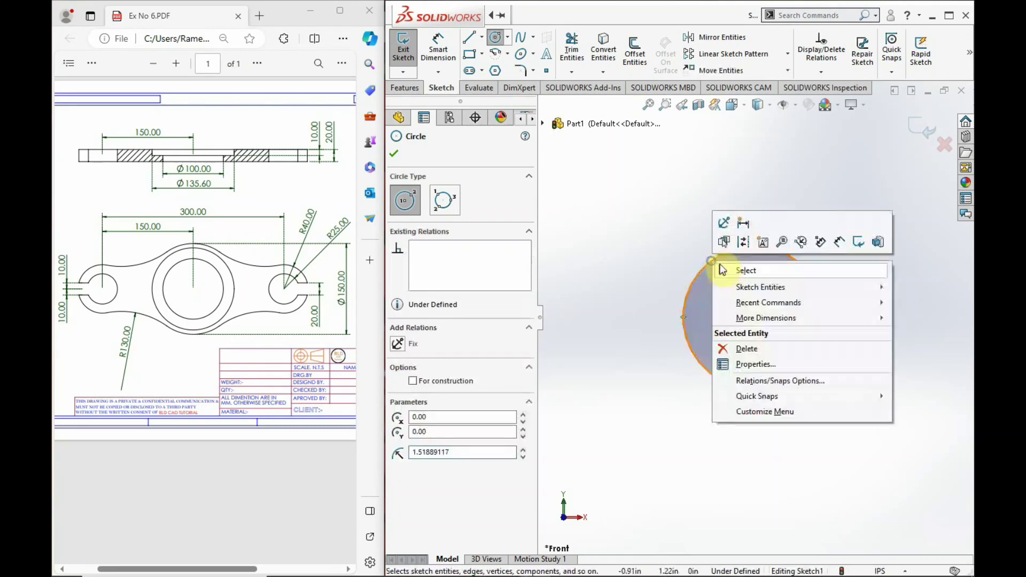
click(741, 272)
Switch the part to MMGS (millimetre) units and resume editing Sketch1.
click(882, 570)
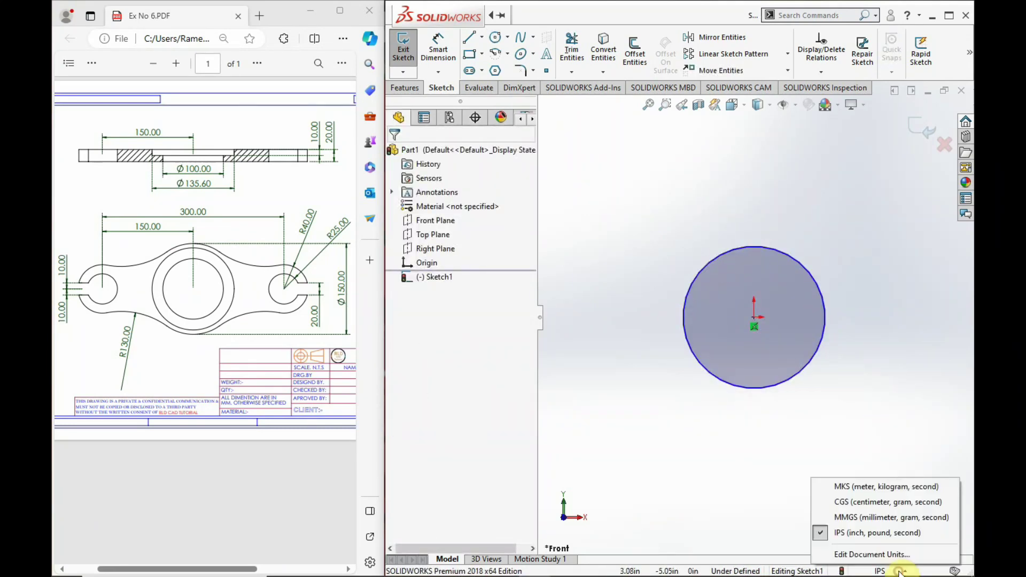
click(881, 517)
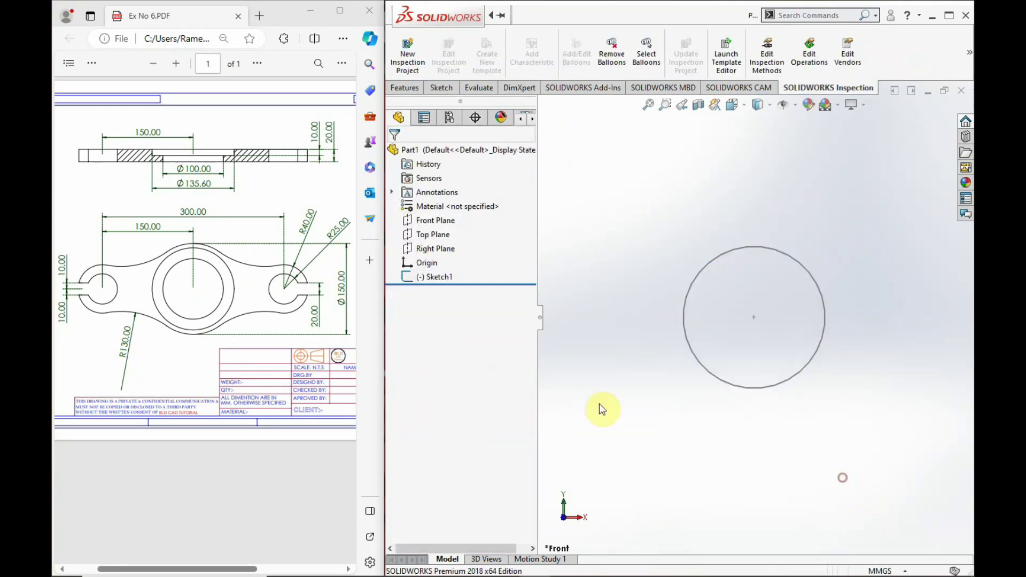
click(455, 278)
click(460, 243)
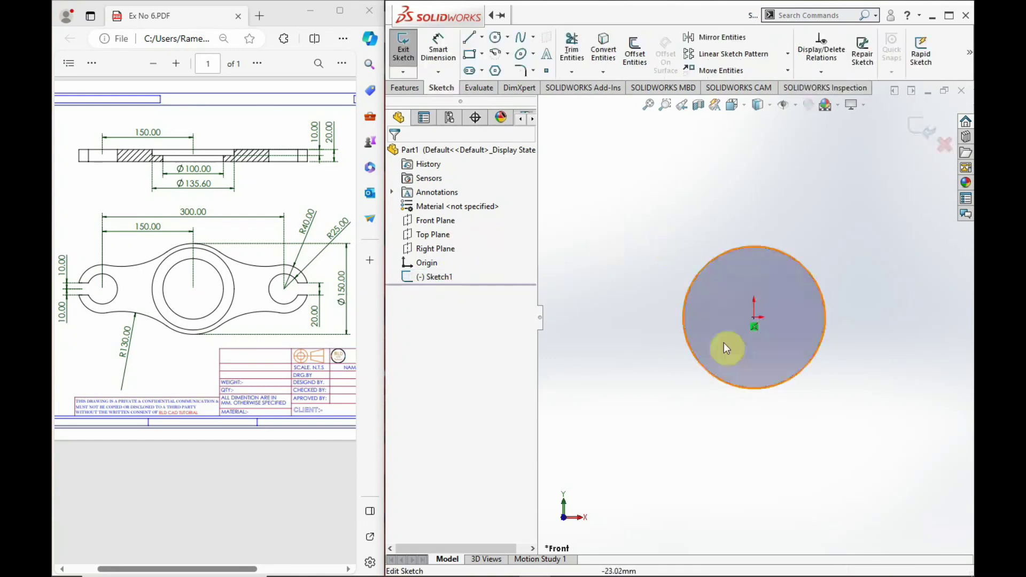
scroll(742, 286, up, 2)
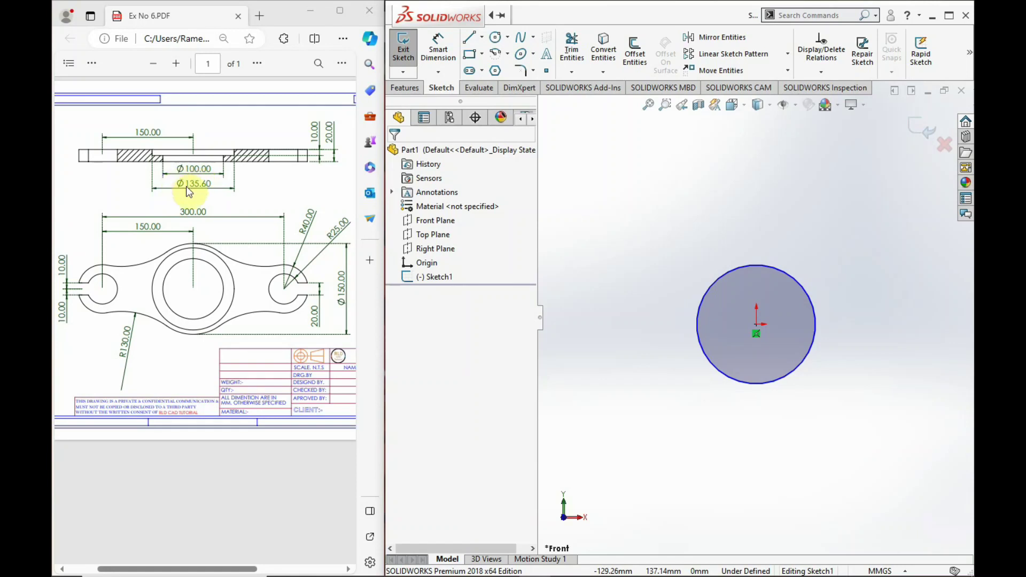
Dimension the origin circle's diameter to 135.6 mm.
click(438, 49)
click(719, 273)
click(737, 228)
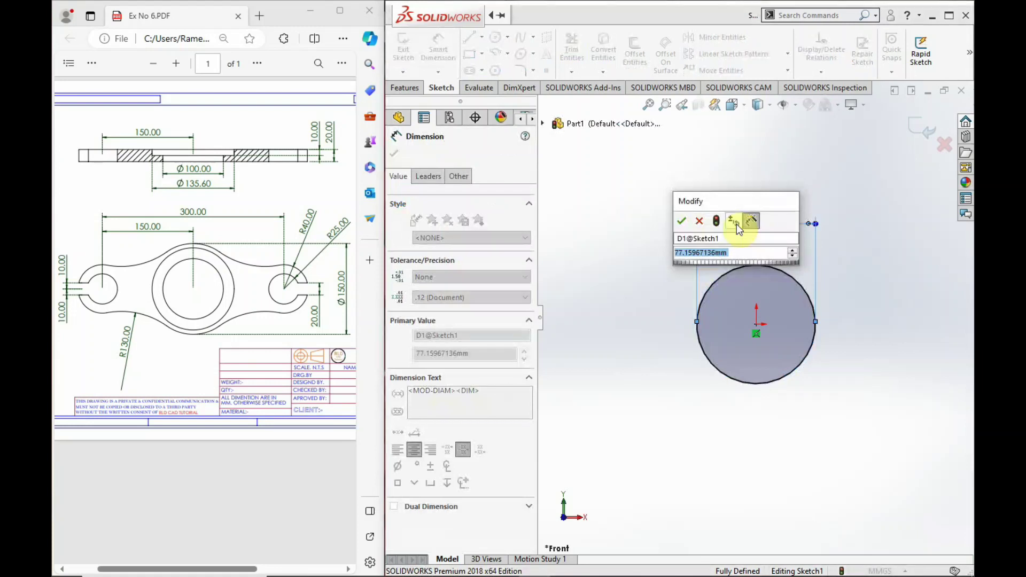
text(135)
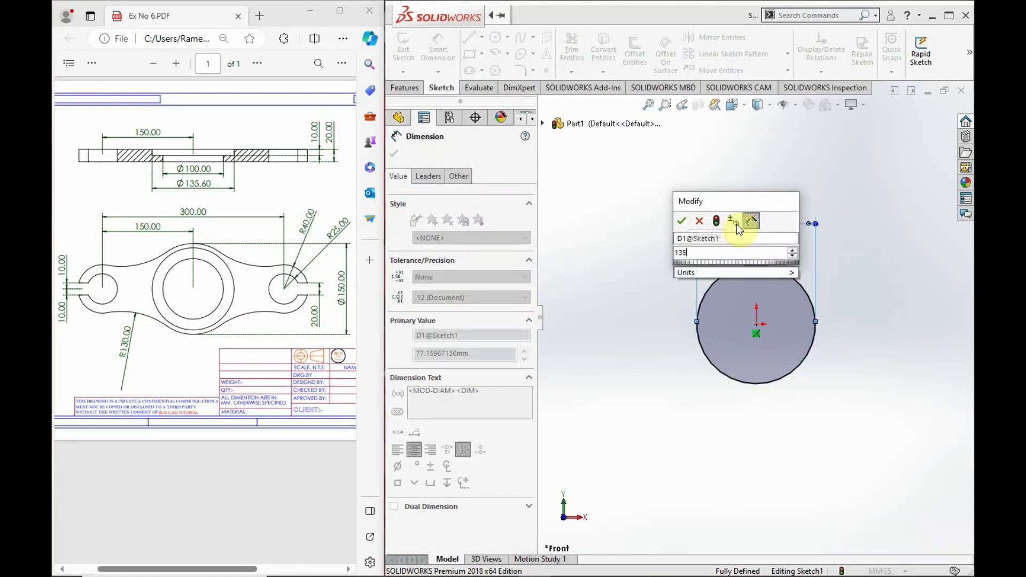
text(.6)
key(Return)
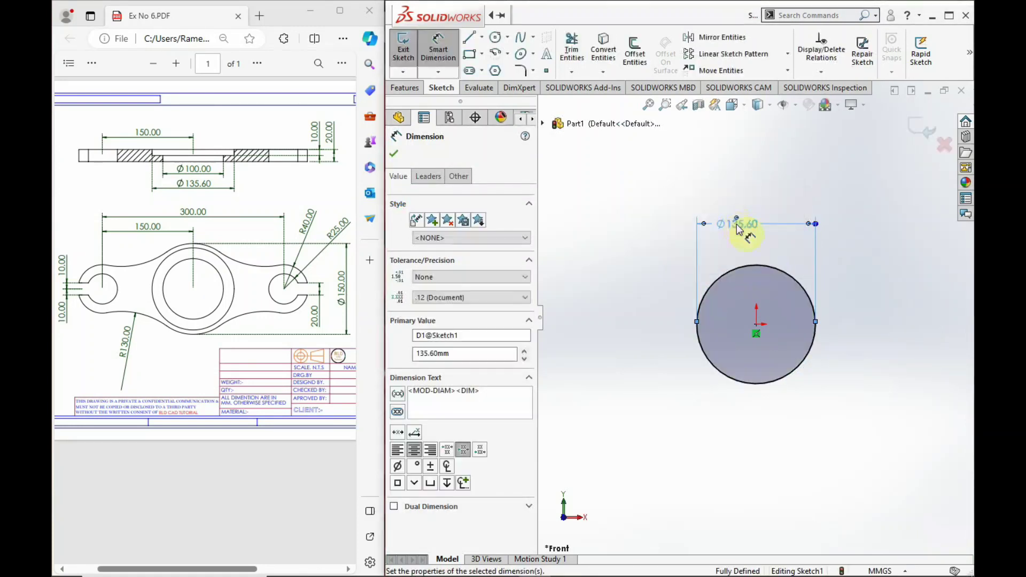
scroll(748, 291, down, 5)
click(648, 220)
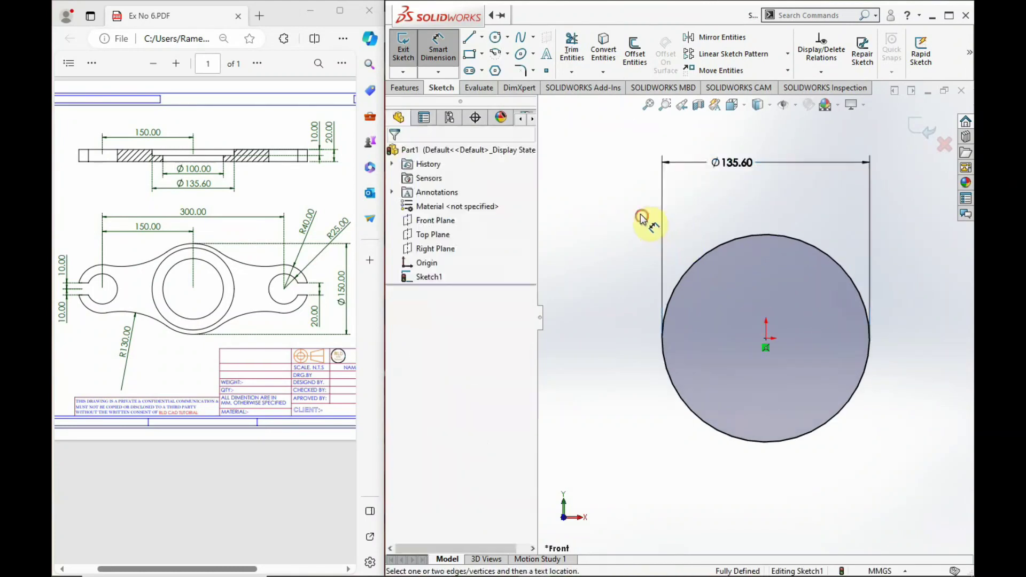
mouse_move(491, 15)
click(481, 37)
Draw two concentric lug circles to the left of the hub circle.
click(500, 66)
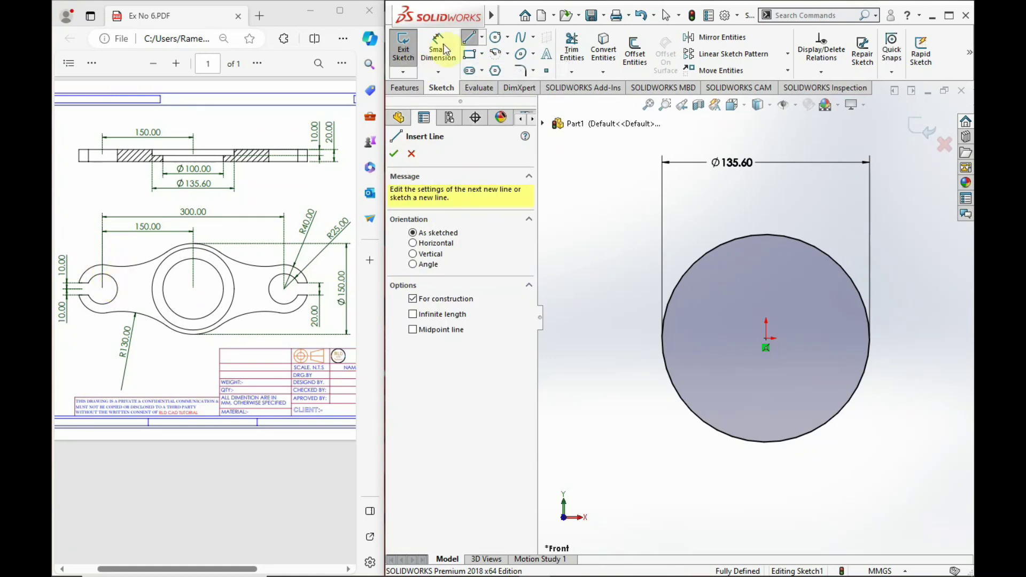
key(Escape)
click(495, 37)
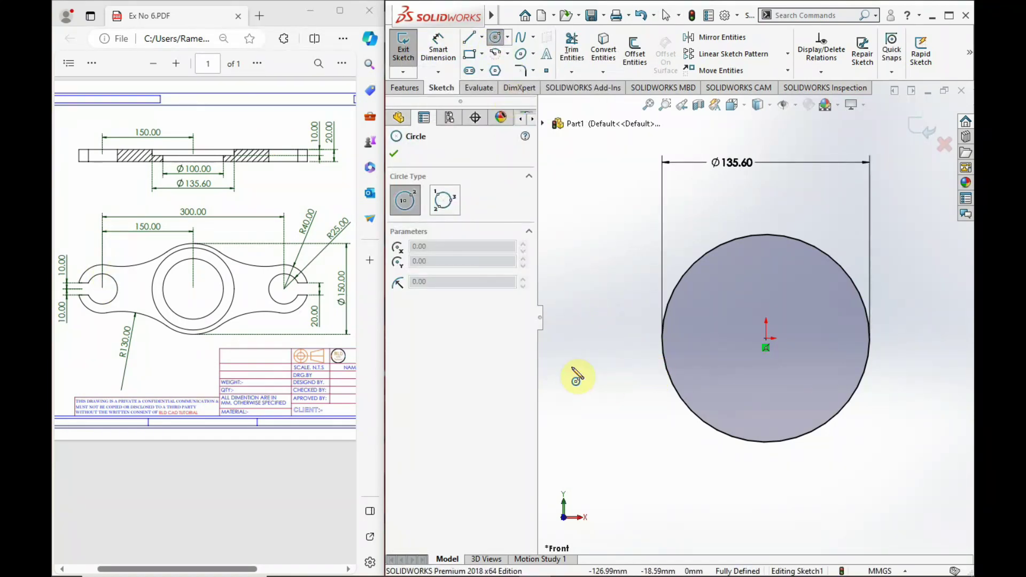
scroll(564, 348, down, 1)
ctrl+middle_drag(563, 347, 609, 342)
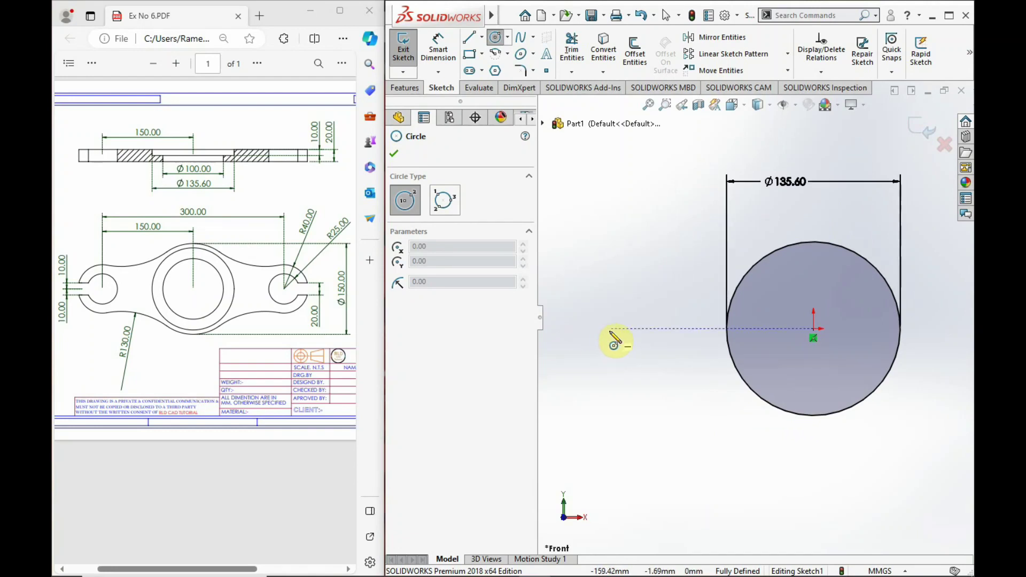
click(609, 328)
click(609, 298)
click(609, 329)
click(618, 339)
Remove a stray extra circle drawn near the lug circles.
click(640, 267)
click(657, 288)
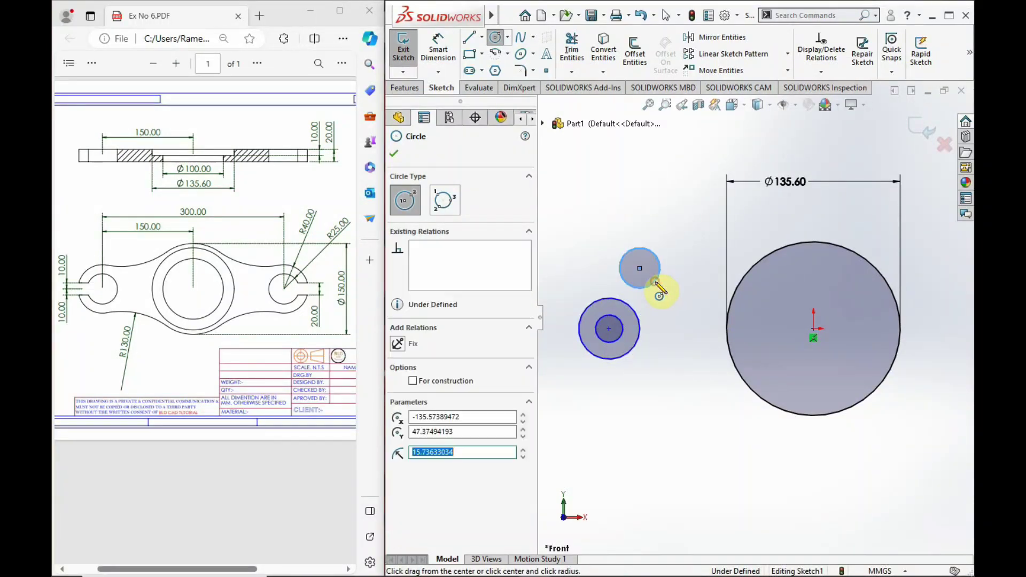
key(Escape)
click(658, 274)
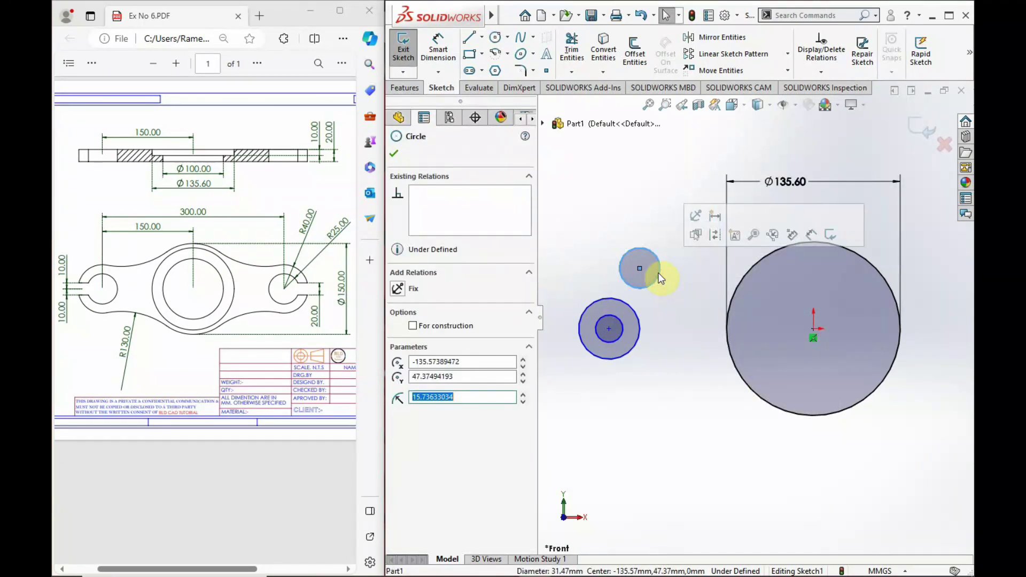
key(Delete)
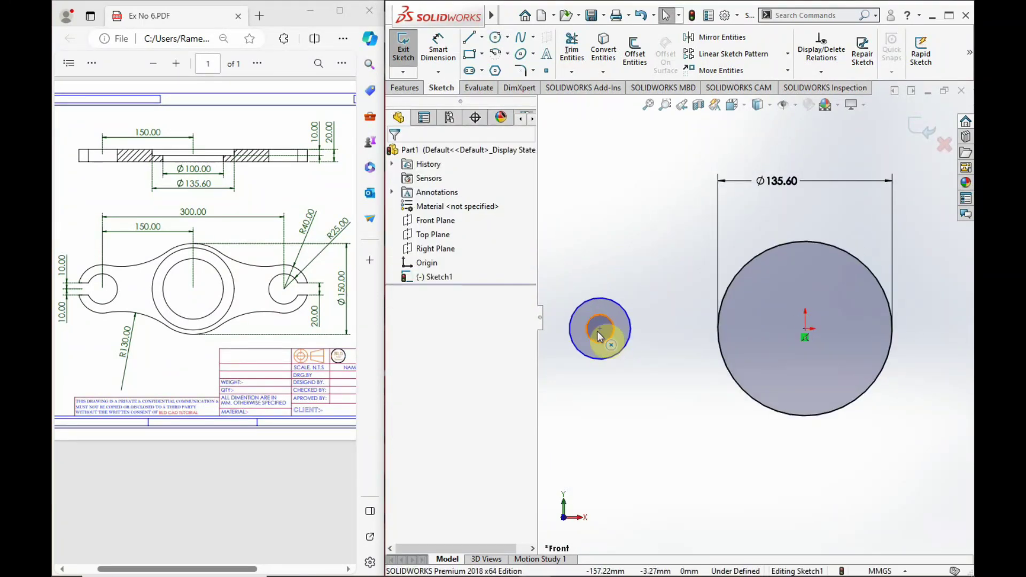
Make the lug circles' centre horizontal with the hub centre.
click(805, 330)
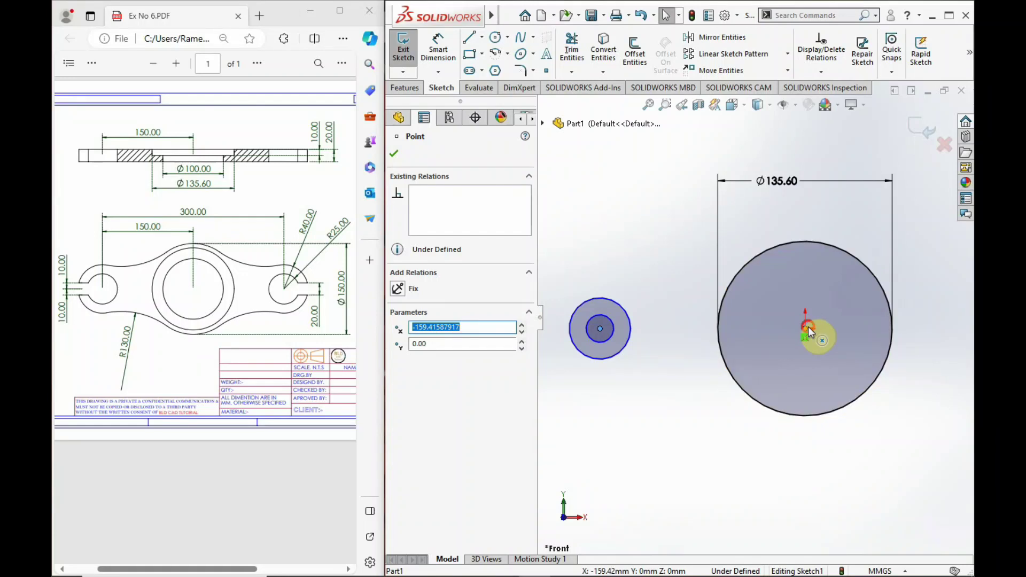
ctrl+click(807, 326)
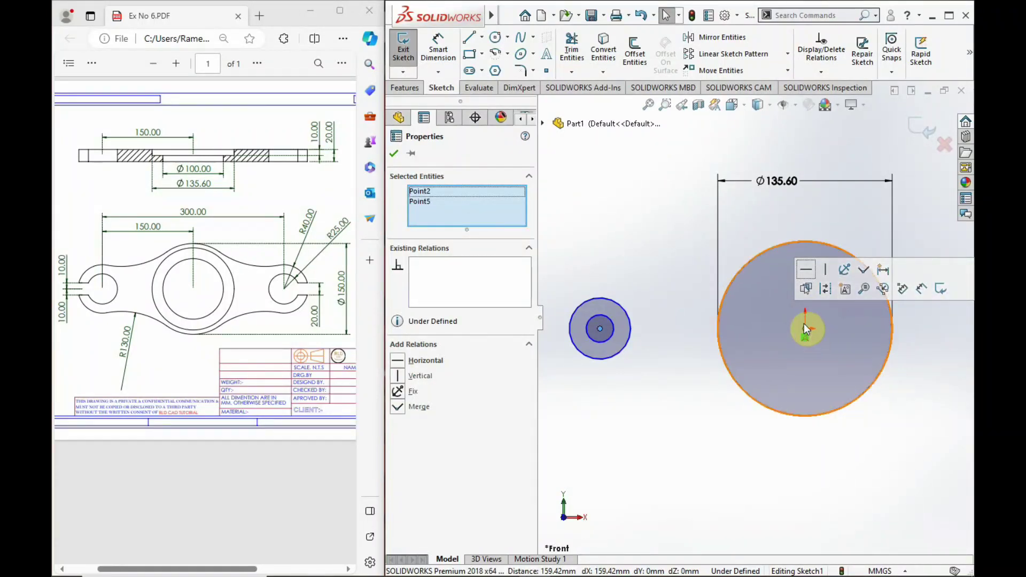
click(806, 271)
click(705, 265)
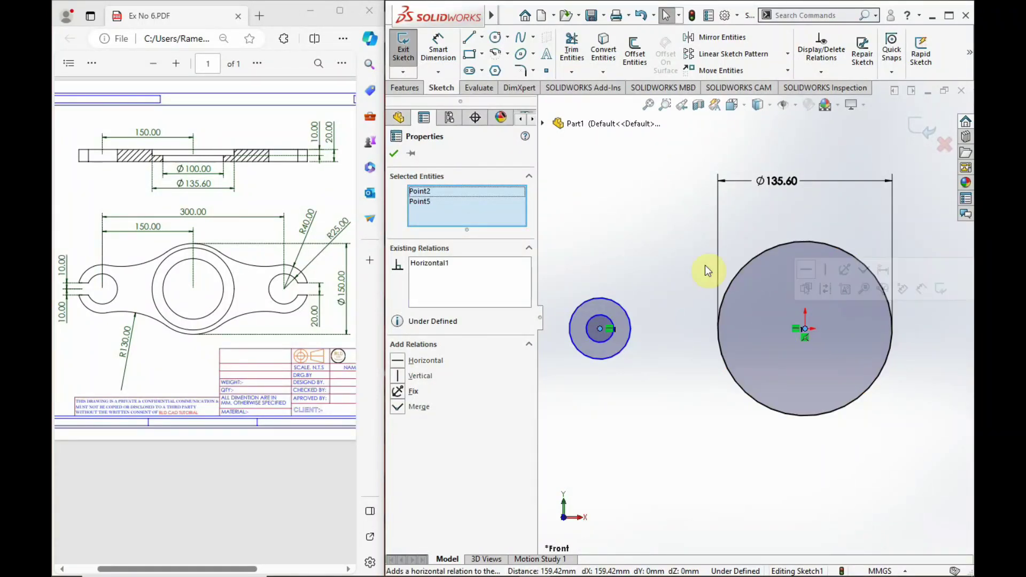
click(438, 45)
click(617, 353)
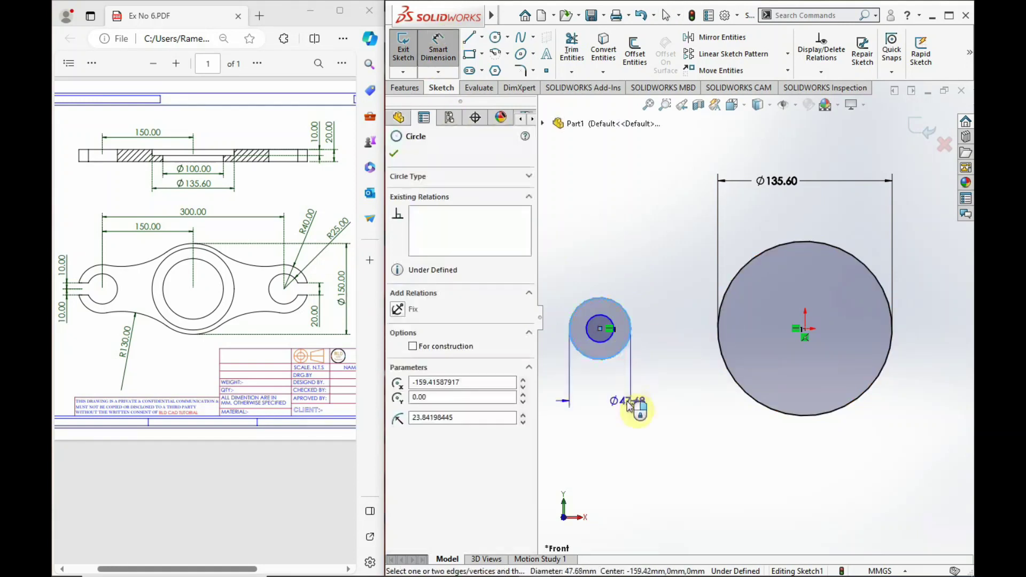
Dimension the lug circles to Ø80 (entered as 40*2) and Ø50.
click(603, 408)
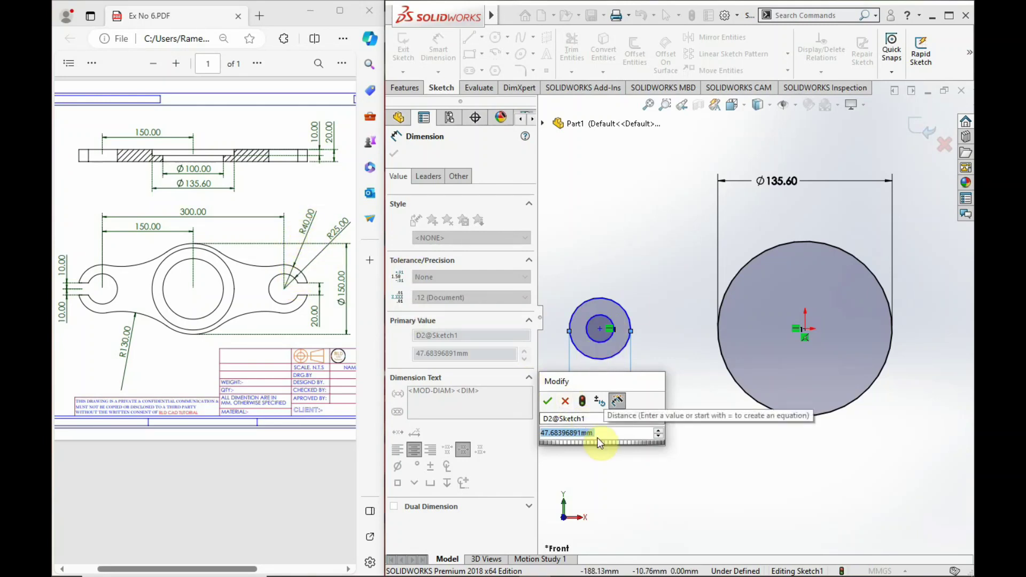
text(40*2)
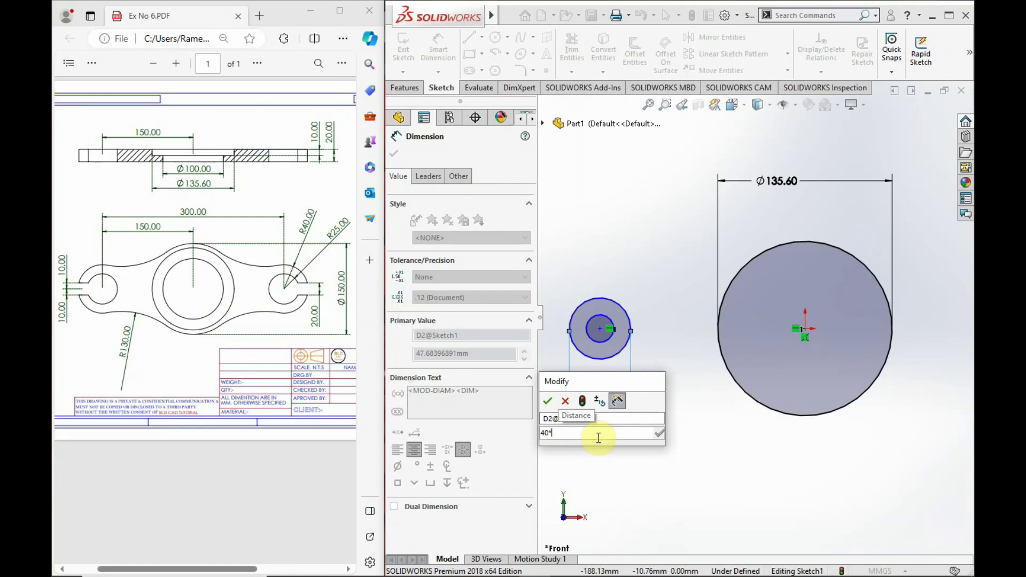
key(Return)
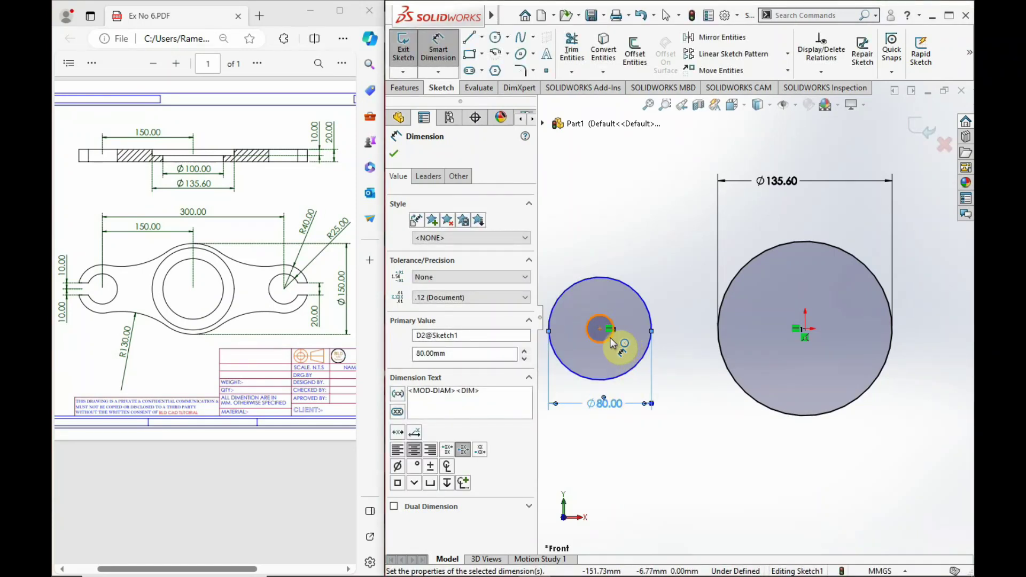
click(610, 338)
click(610, 294)
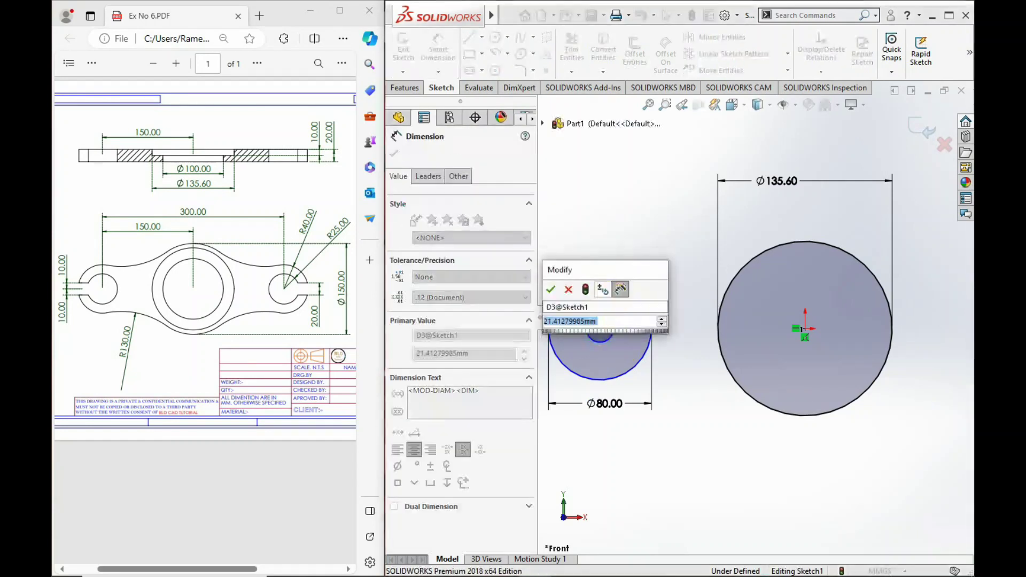
text(50)
key(Return)
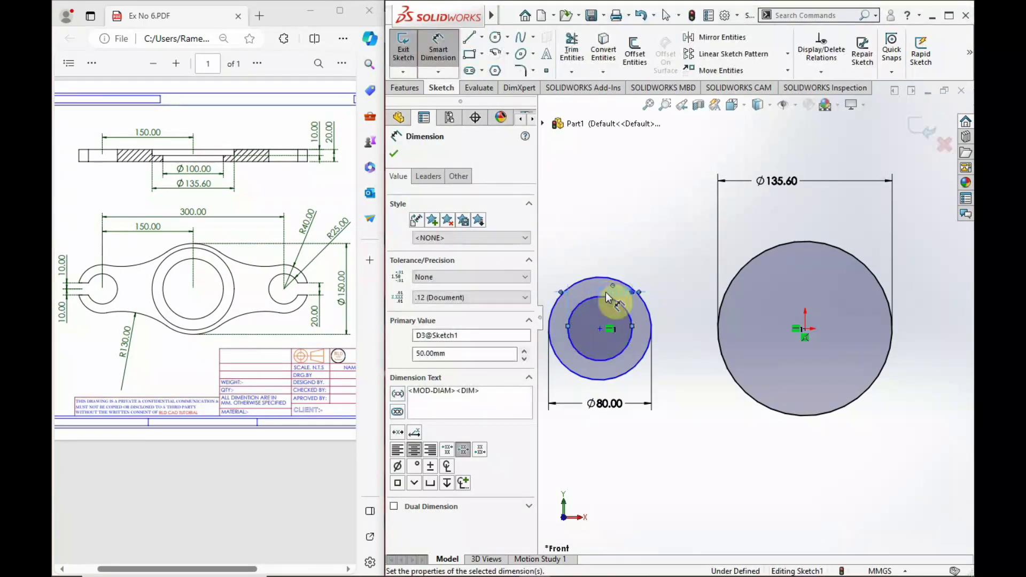
click(605, 292)
key(Escape)
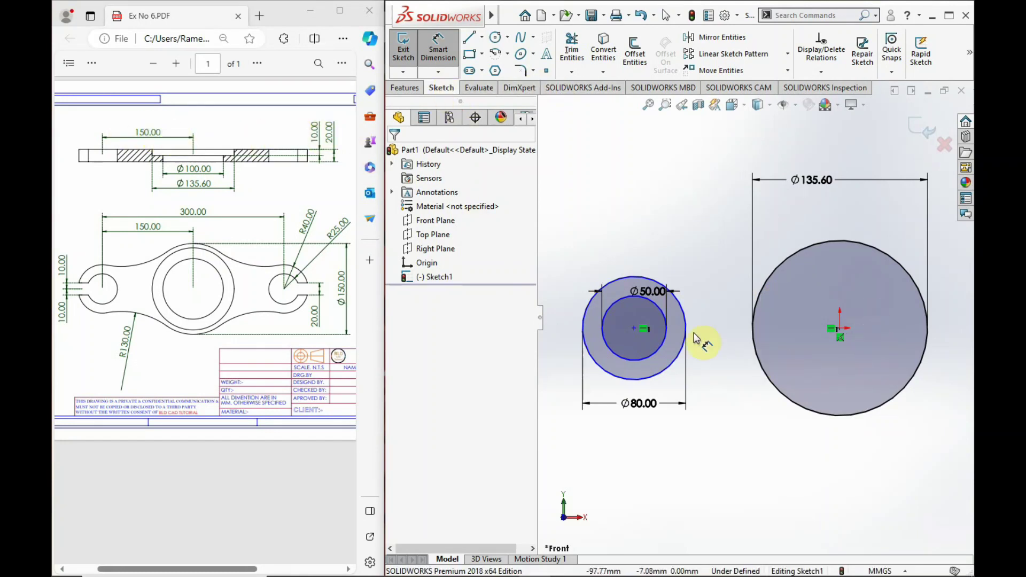
Set the lug-to-hub centre distance to 150 mm and reposition the Ø50 dimension.
click(634, 329)
click(839, 329)
click(727, 214)
text(150)
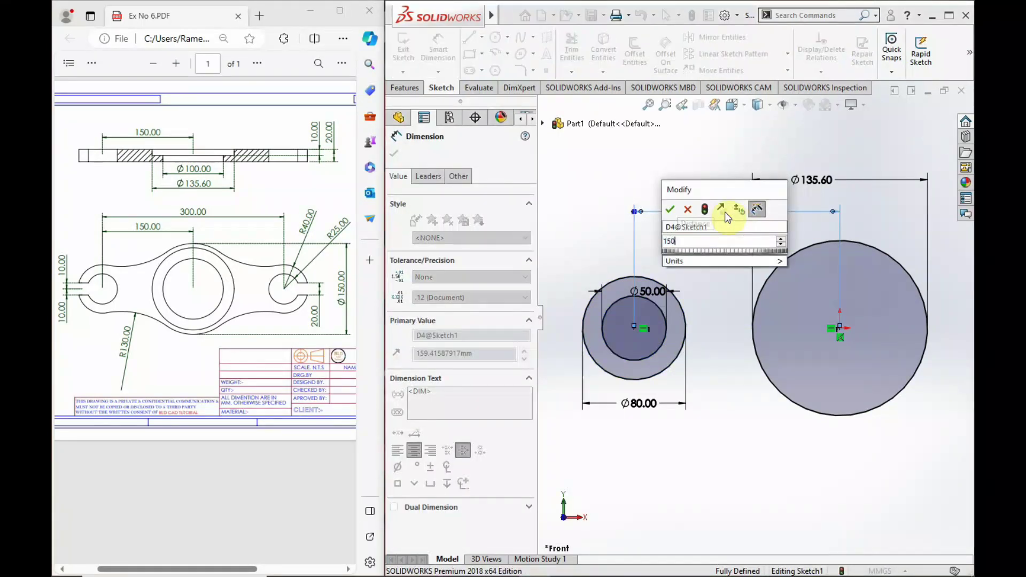
key(Return)
click(648, 224)
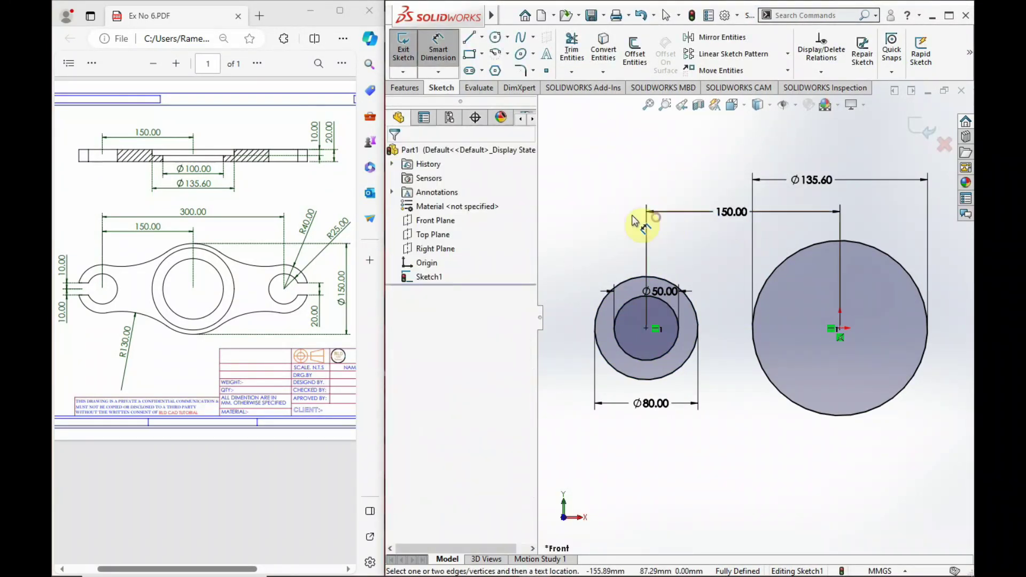
scroll(775, 315, down, 2)
scroll(683, 307, up, 1)
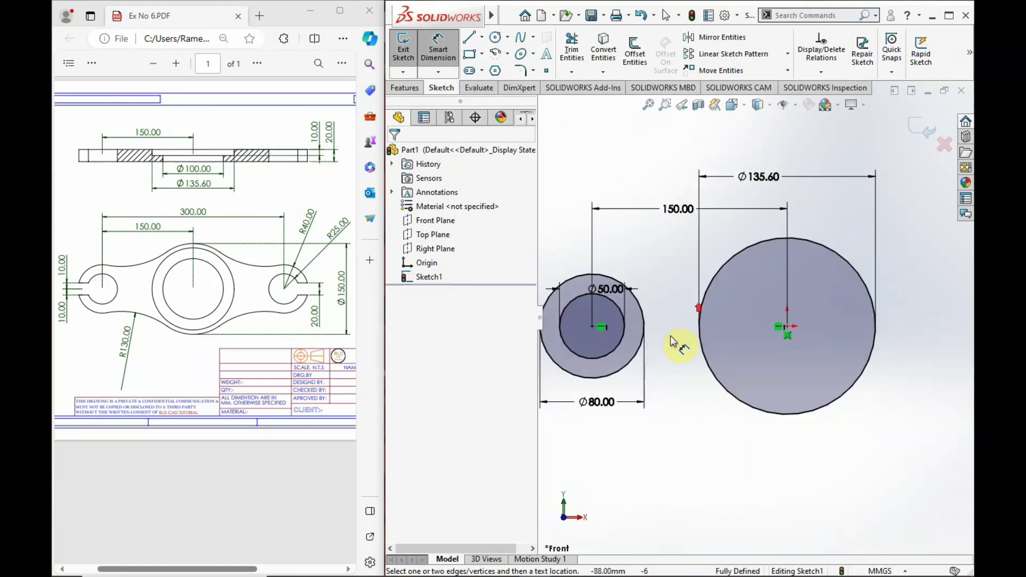
scroll(673, 344, up, 1)
scroll(664, 345, down, 2)
click(633, 275)
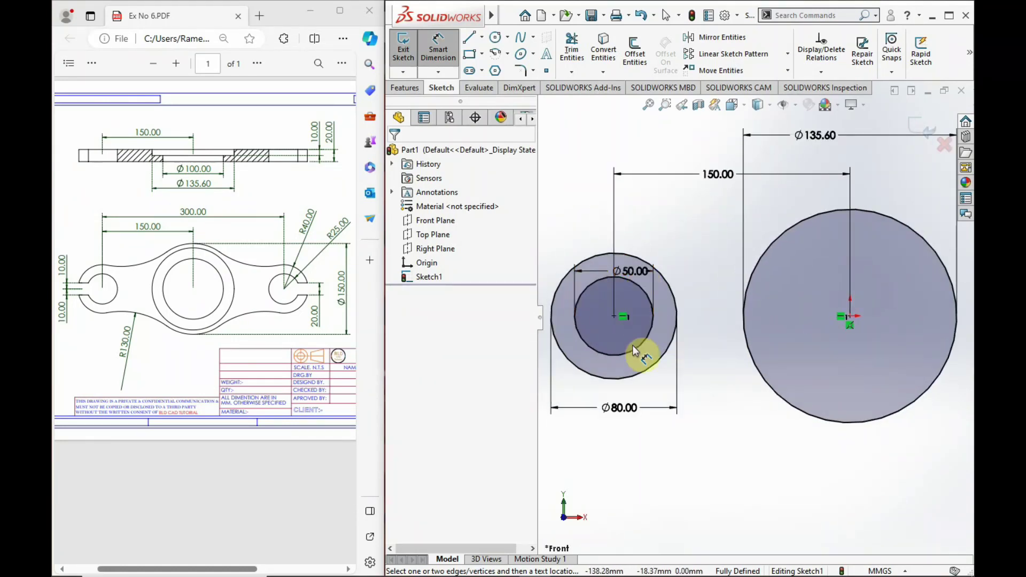
scroll(632, 345, up, 1)
scroll(633, 345, down, 1)
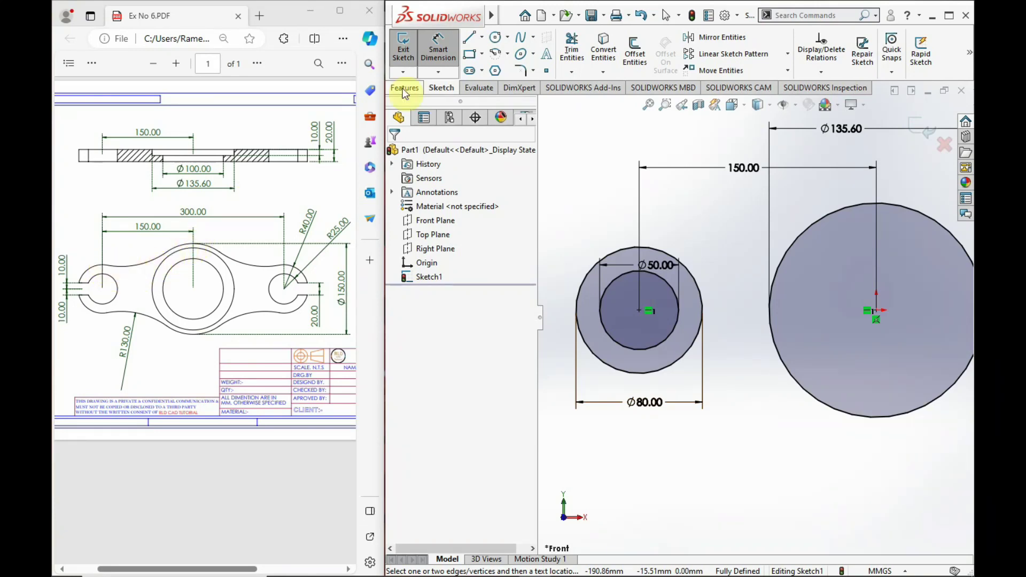
Draw a 3-point arc from the top of the Ø80 circle to the Ø135.60 circle.
click(507, 53)
click(521, 104)
click(653, 249)
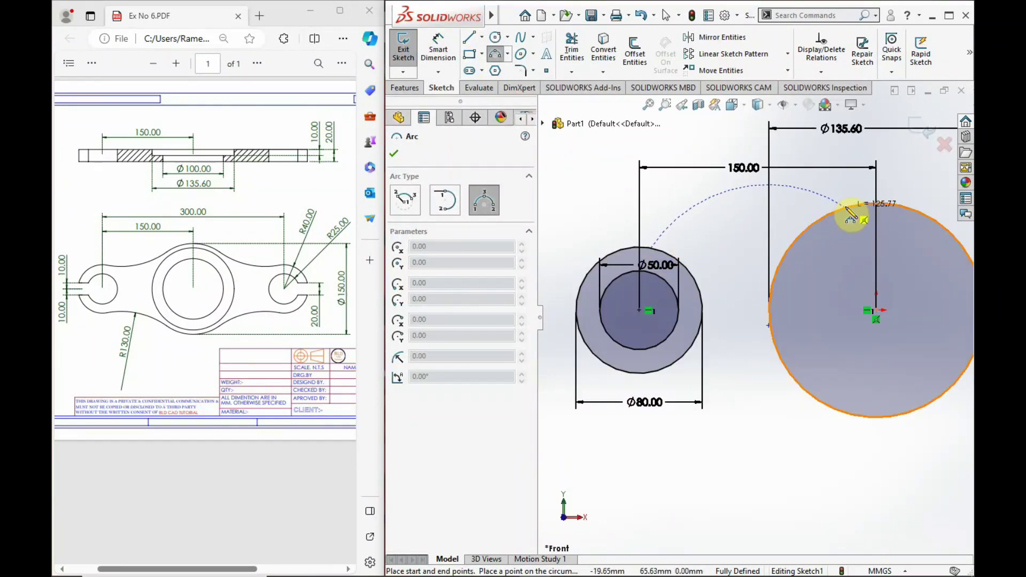
click(839, 210)
click(718, 255)
right_click(720, 247)
click(728, 224)
scroll(661, 256, up, 3)
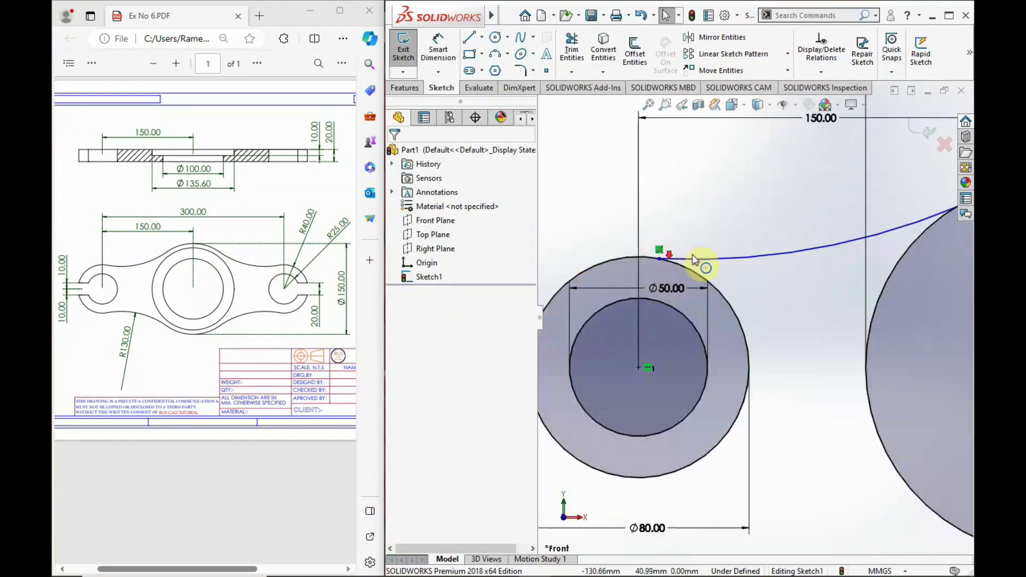
Make the connecting arc tangent to the Ø80 lug circle.
click(655, 261)
ctrl+click(648, 260)
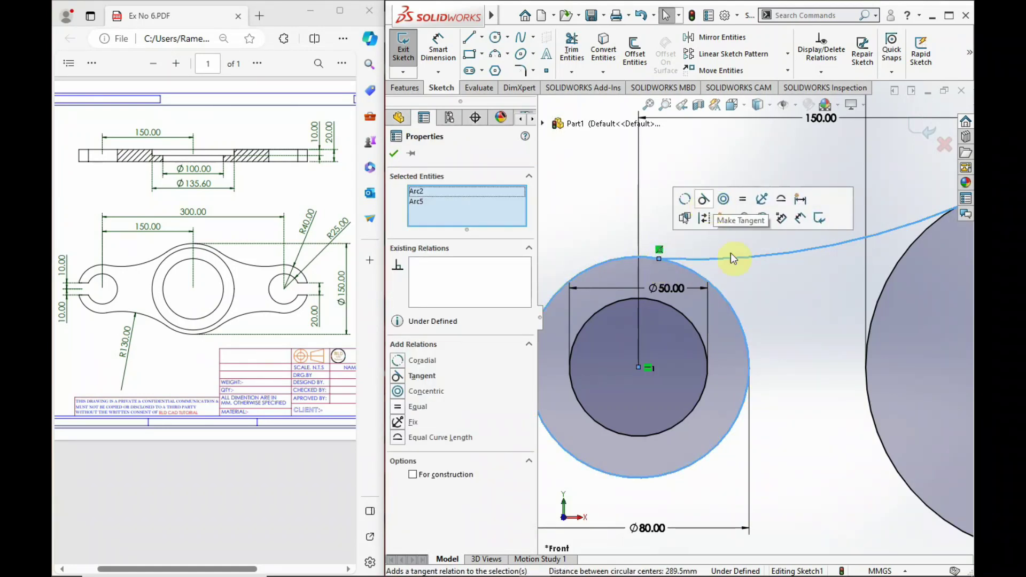
click(745, 250)
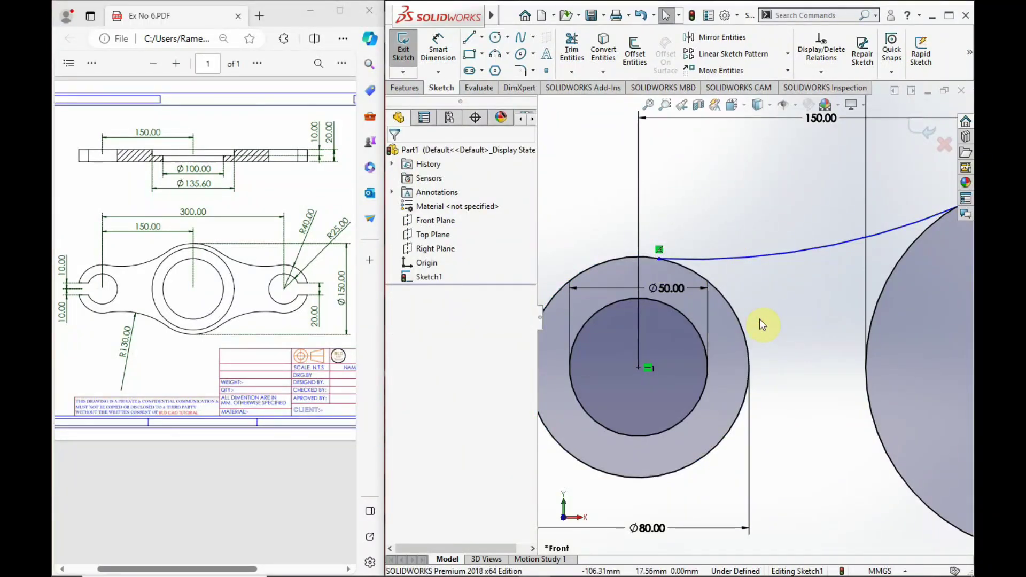
click(753, 259)
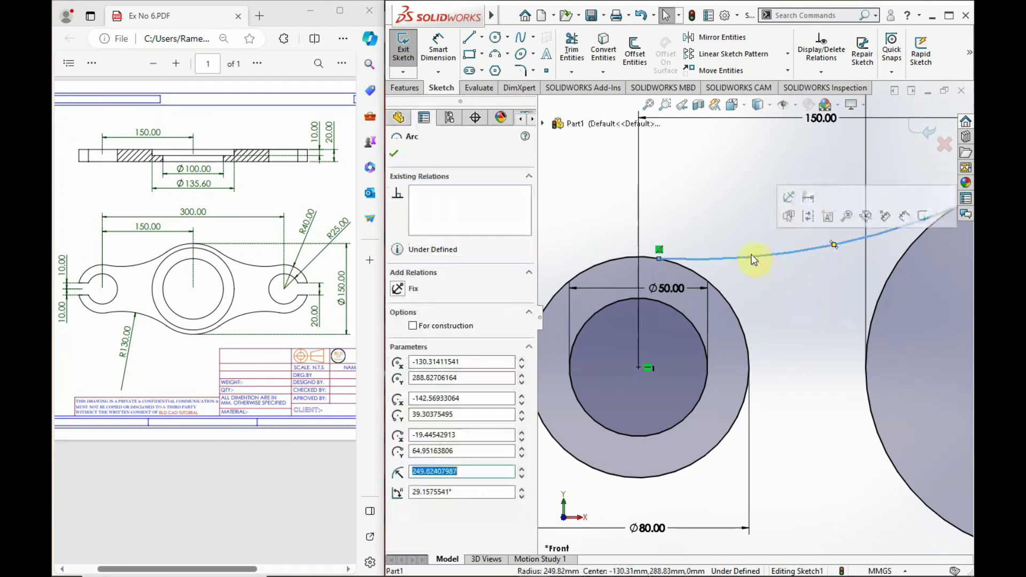
ctrl+click(628, 256)
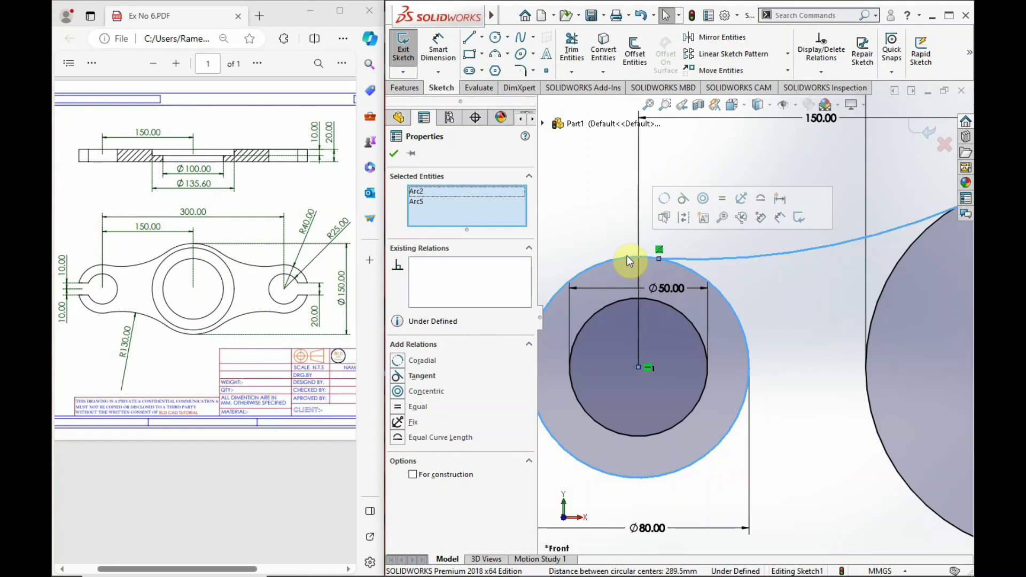
click(684, 199)
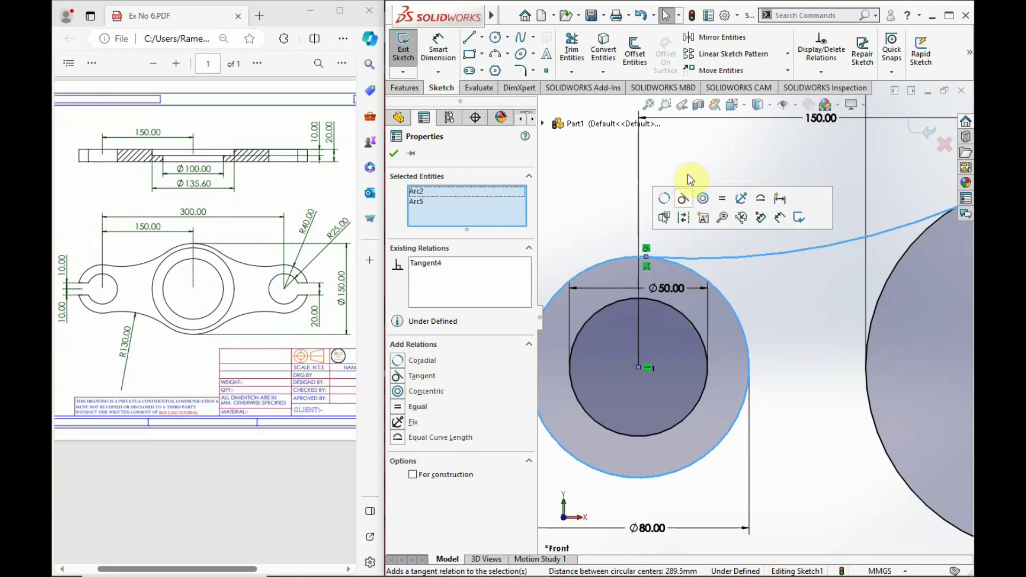
key(Escape)
scroll(852, 238, down, 2)
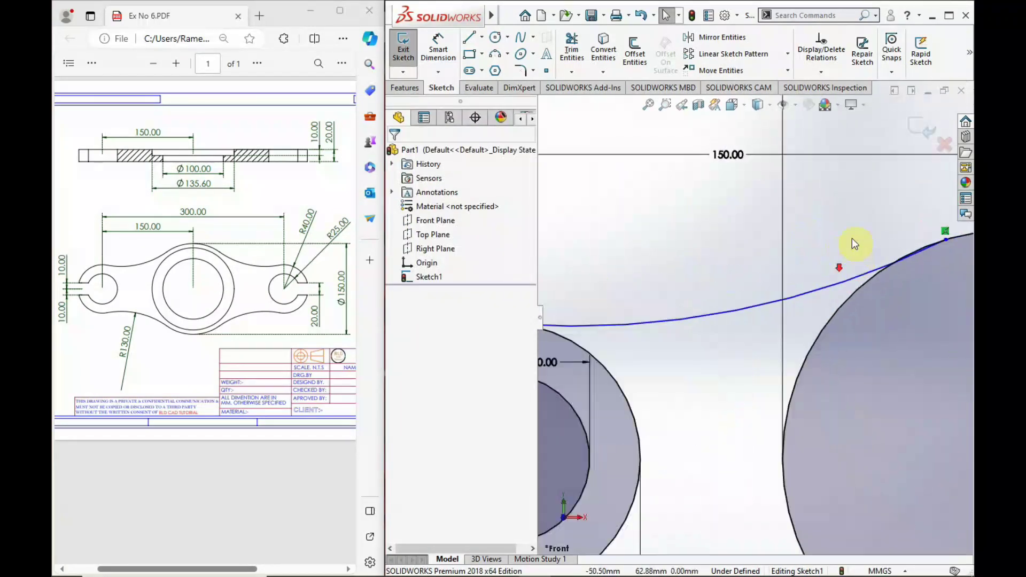
scroll(868, 276, up, 2)
scroll(868, 277, down, 2)
Make the connecting arc tangent to the Ø135.60 hub circle.
click(848, 280)
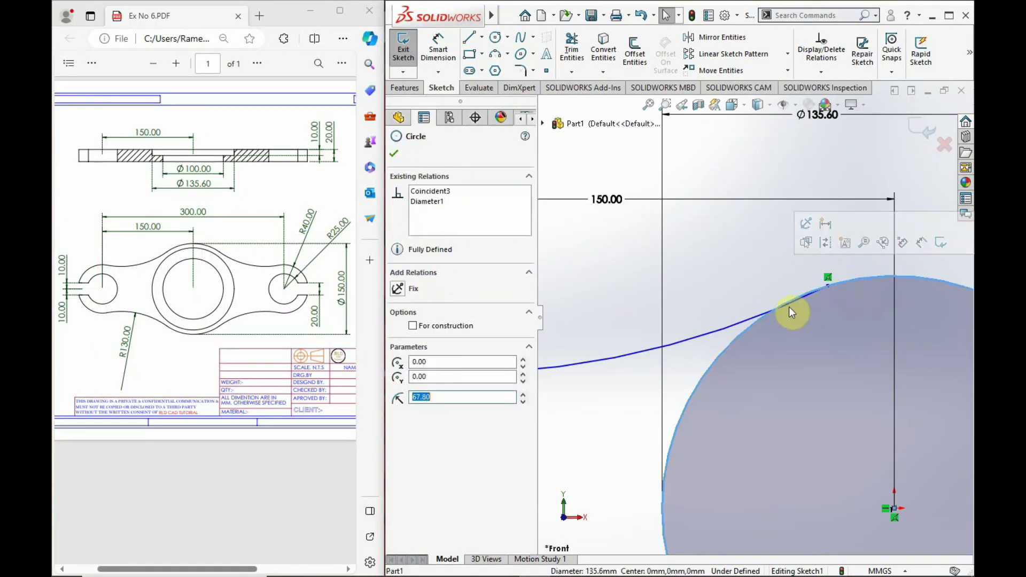
ctrl+click(746, 321)
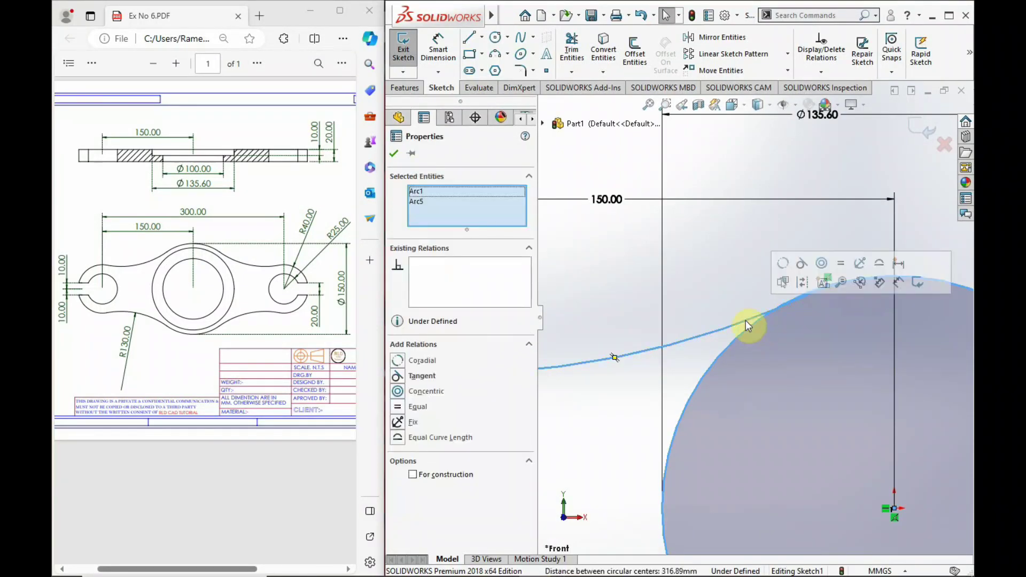
click(803, 263)
click(797, 244)
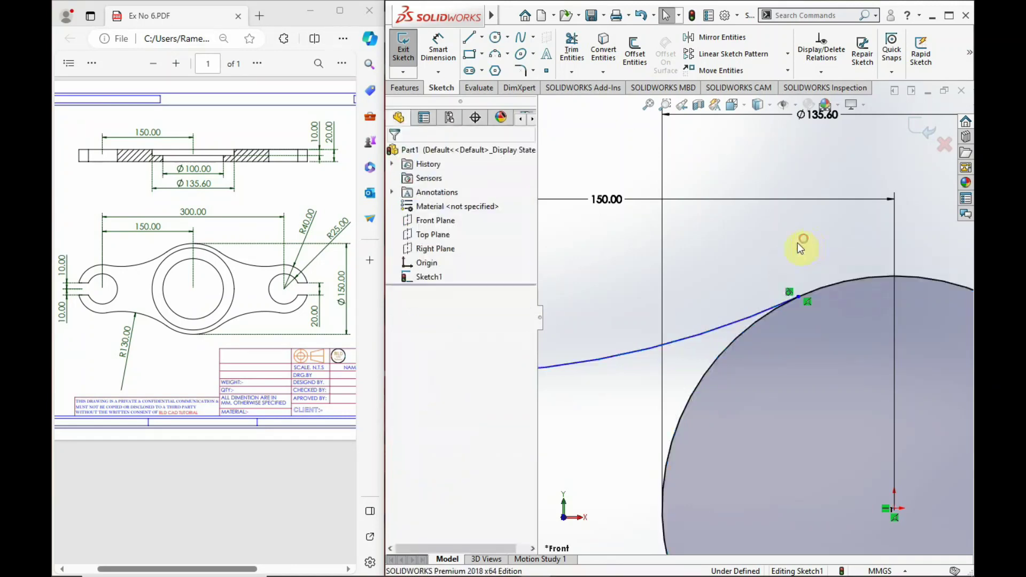
scroll(662, 333, up, 2)
scroll(685, 379, up, 2)
scroll(687, 377, up, 1)
scroll(765, 326, down, 1)
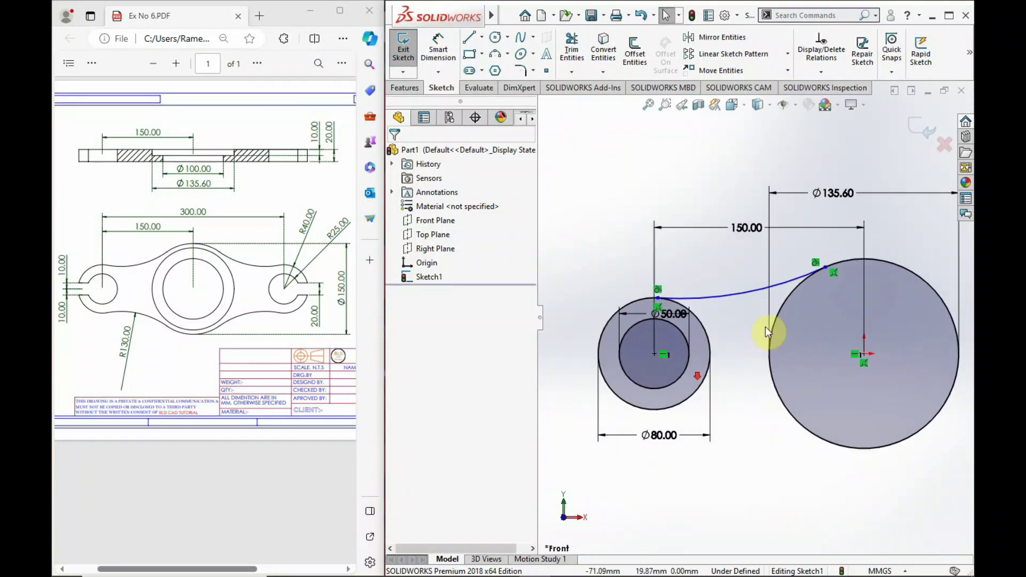
scroll(765, 326, down, 1)
Dimension the upper connecting arc to R130, fully defining Sketch1.
click(457, 62)
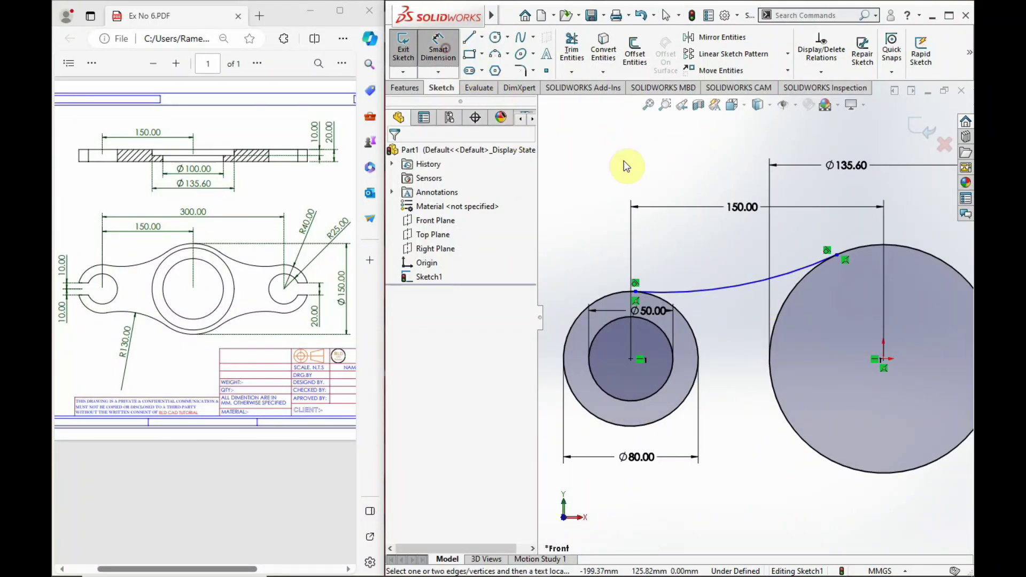
click(726, 289)
click(713, 246)
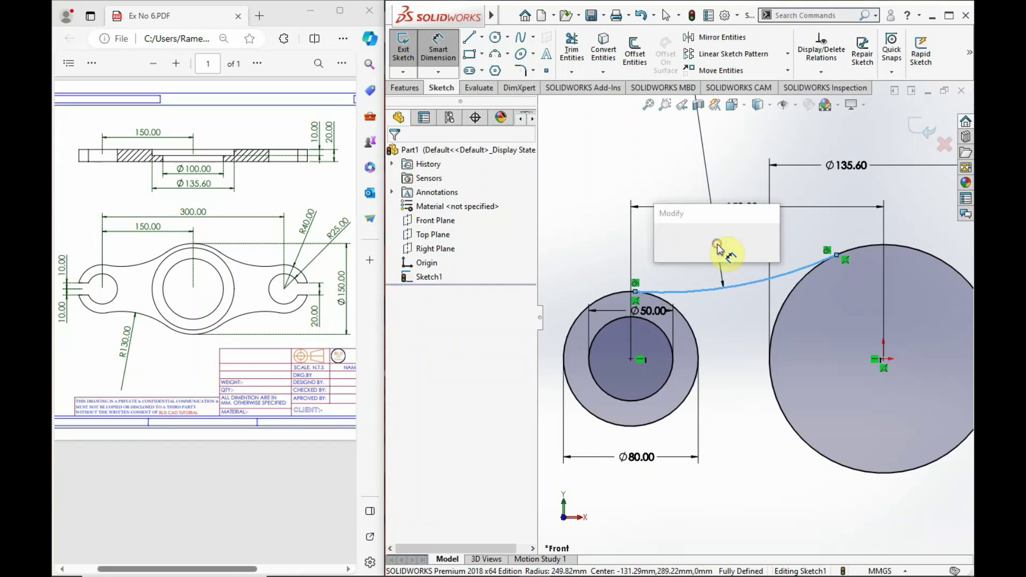
text(130)
key(Return)
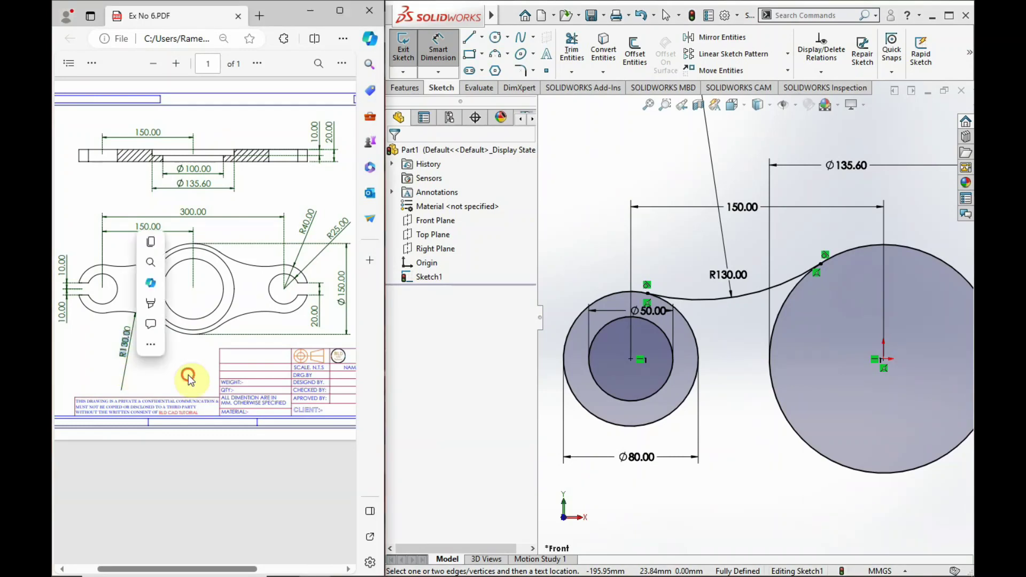
scroll(769, 358, up, 1)
scroll(756, 326, up, 1)
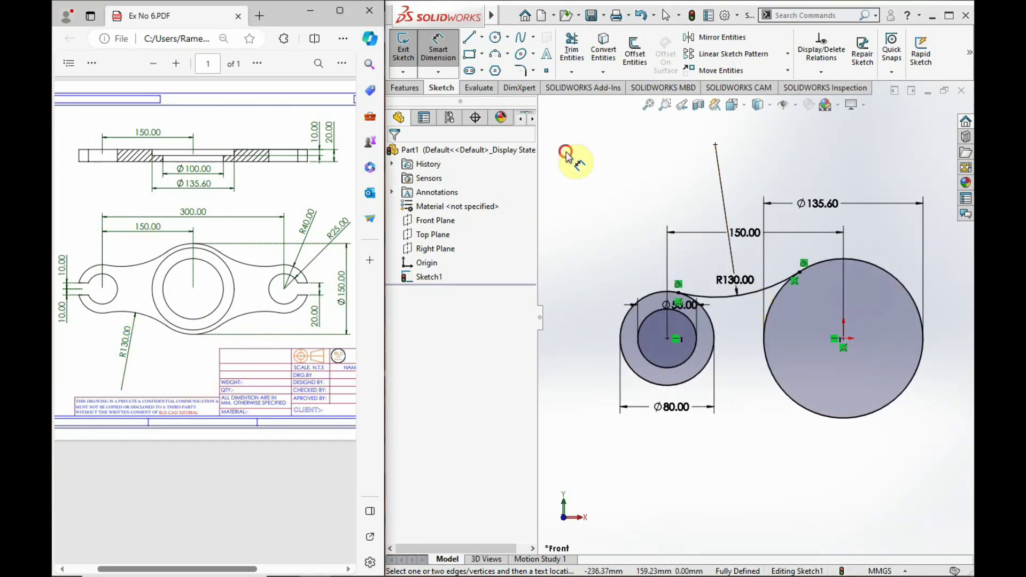
Draw a horizontal construction centreline rightward from the lug circle's centre.
click(481, 37)
click(488, 70)
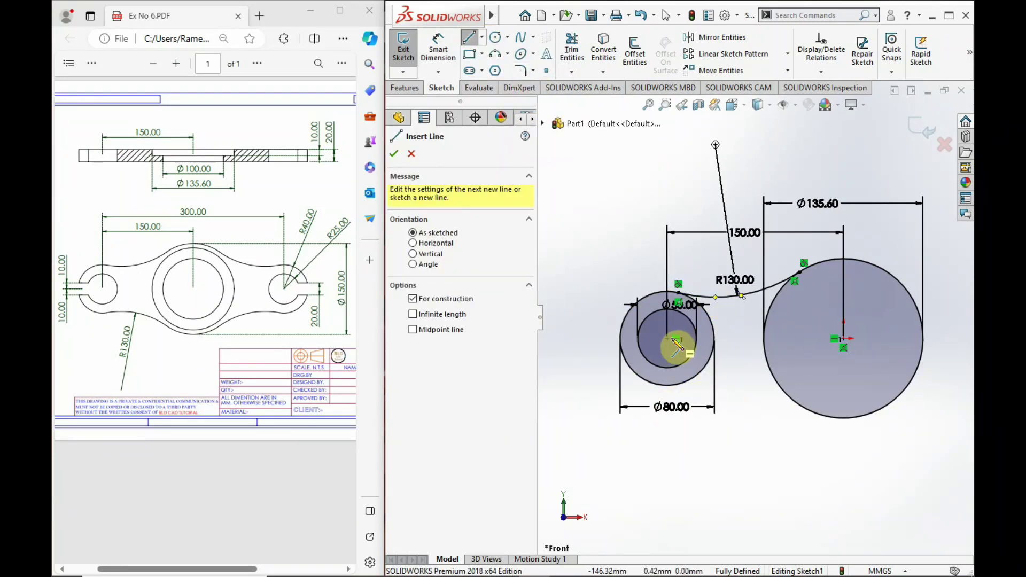
click(676, 338)
click(741, 339)
right_click(751, 340)
click(790, 277)
scroll(711, 345, down, 2)
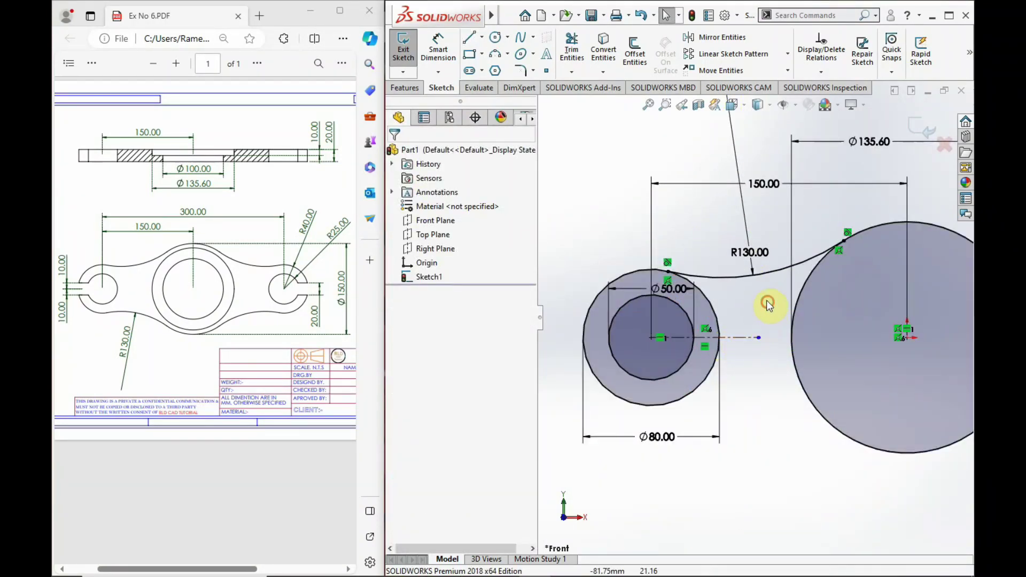
click(742, 44)
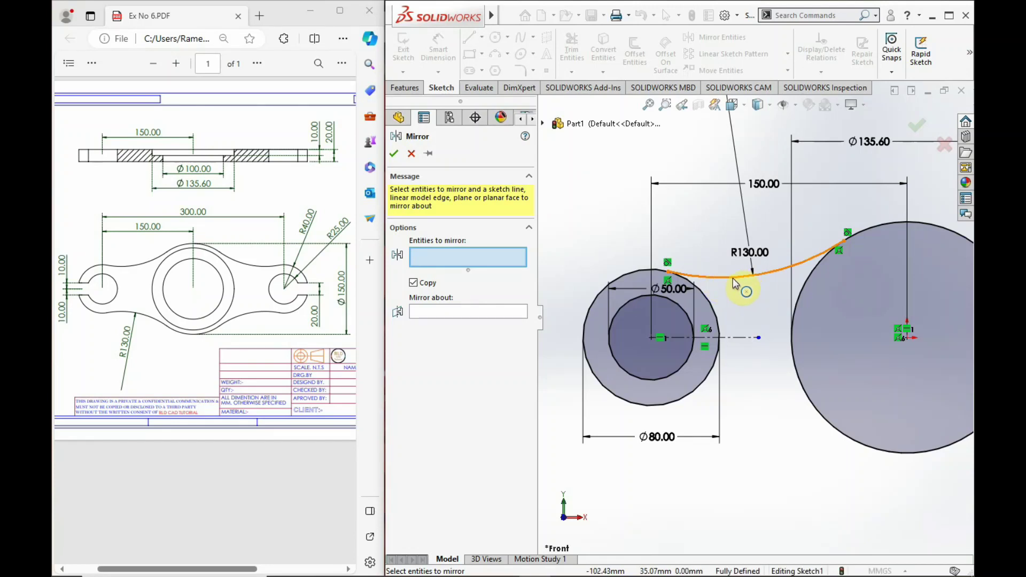
Mirror Arc5 about centreline Line1 as a copy, giving a matching lower R130 arc.
click(755, 273)
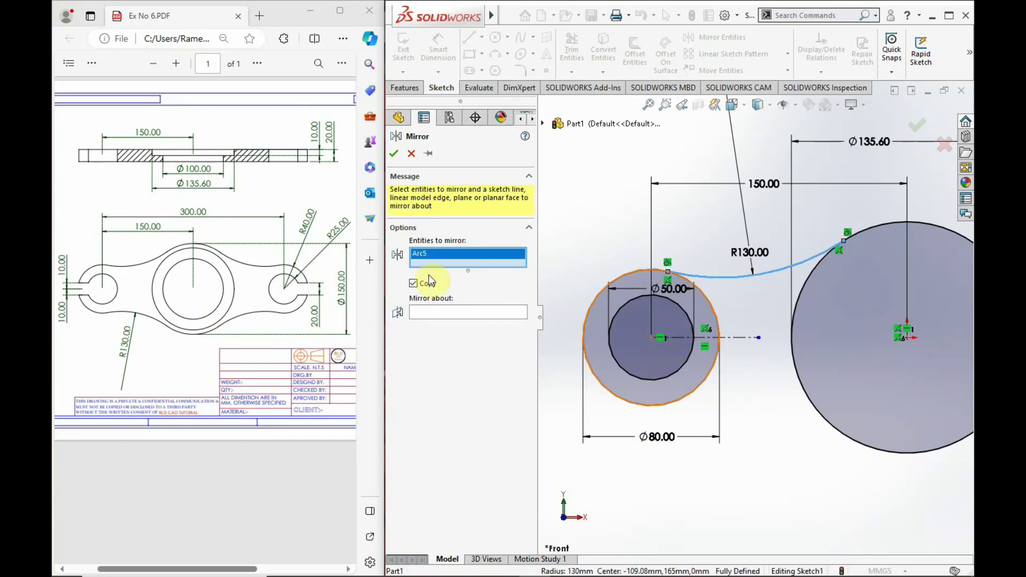
click(452, 313)
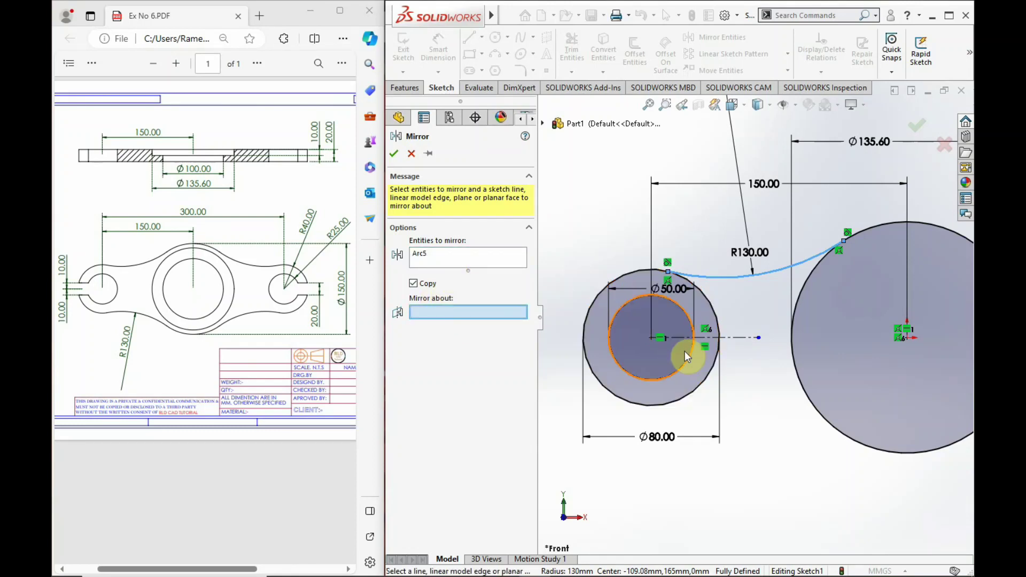
click(728, 338)
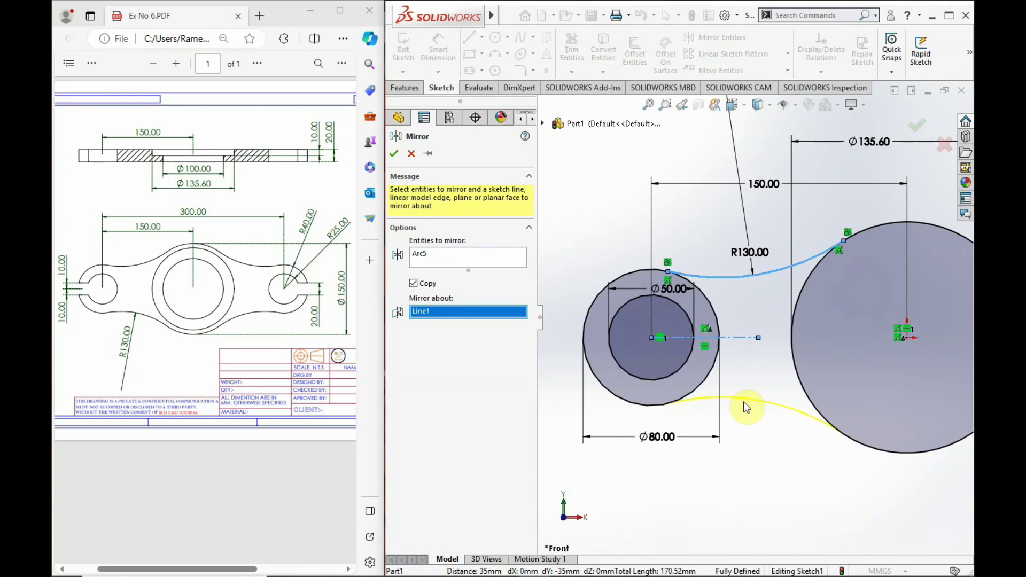
scroll(743, 403, down, 1)
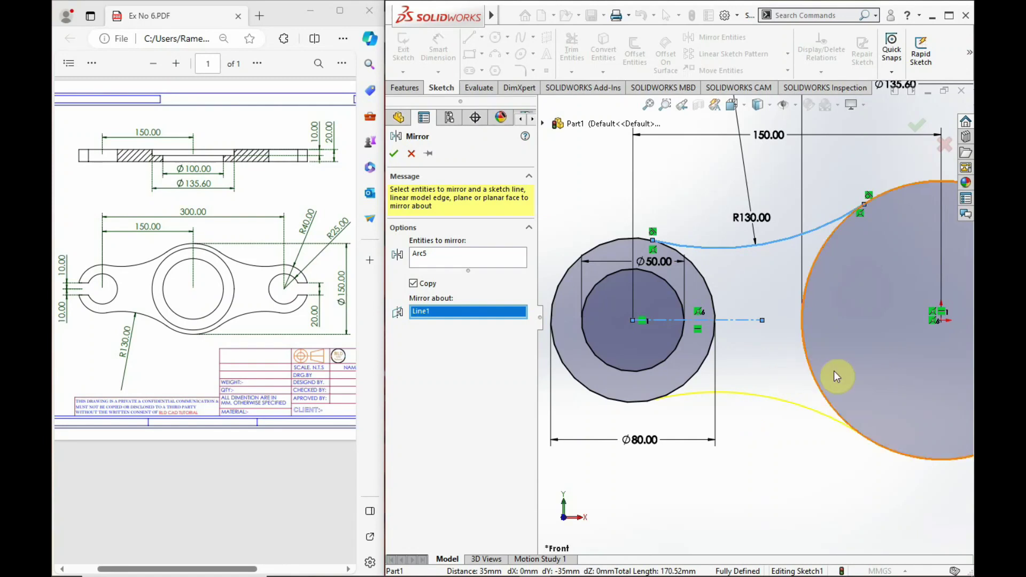
key(z)
key(z)
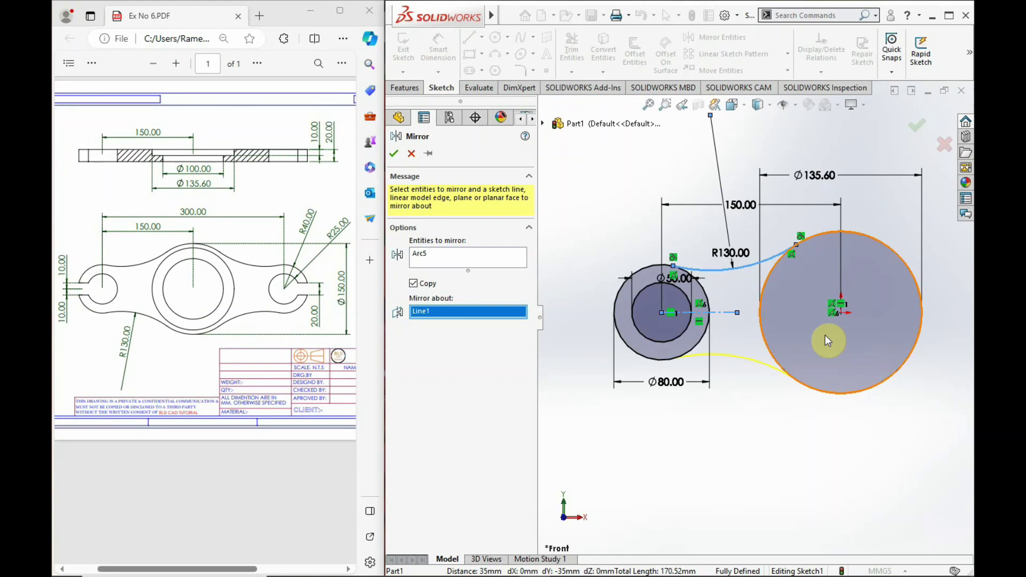
scroll(827, 340, down, 2)
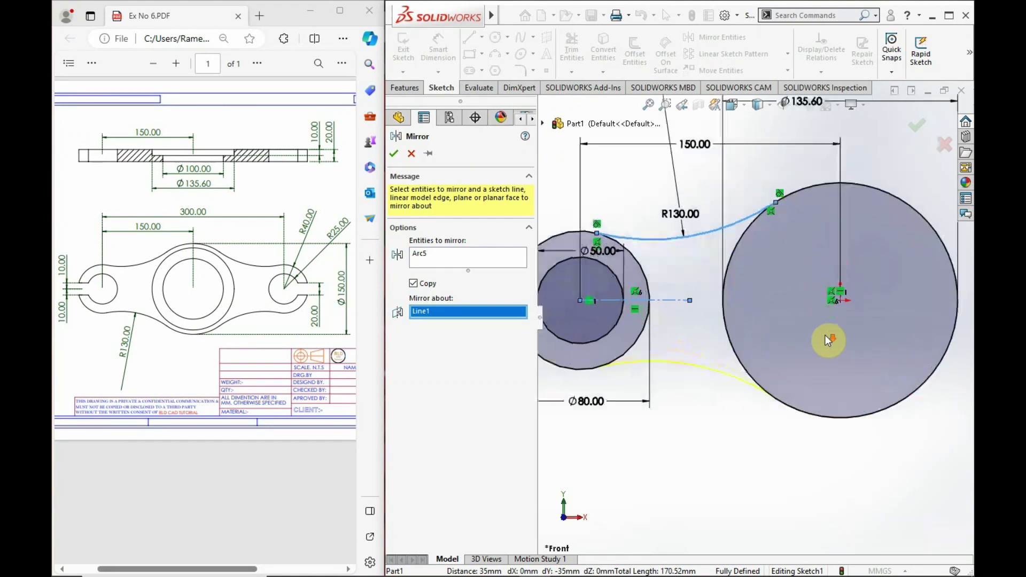
scroll(683, 305, up, 1)
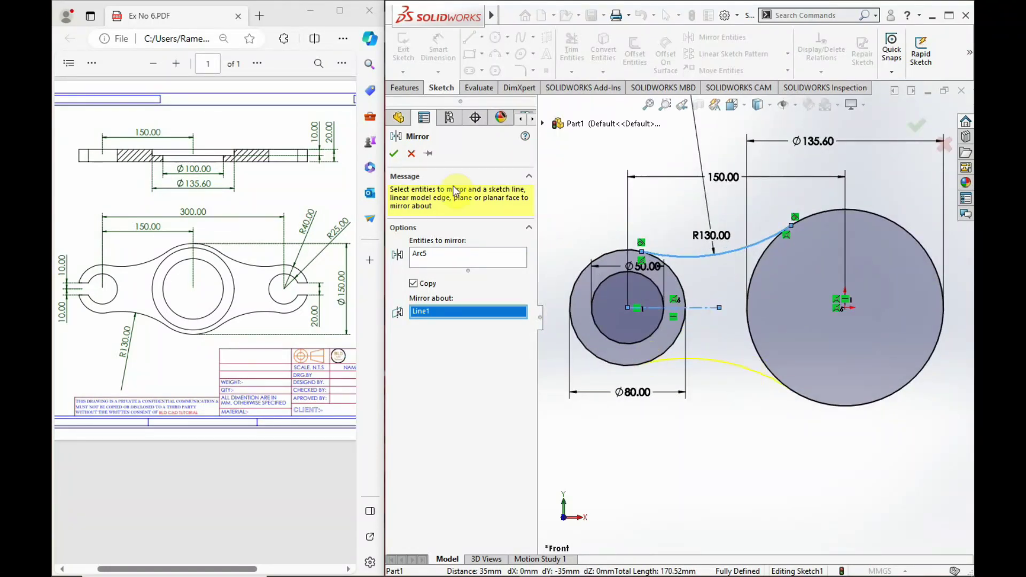
click(393, 154)
Extend the centreline left from the lug centre past the Ø80 circle.
scroll(694, 327, down, 2)
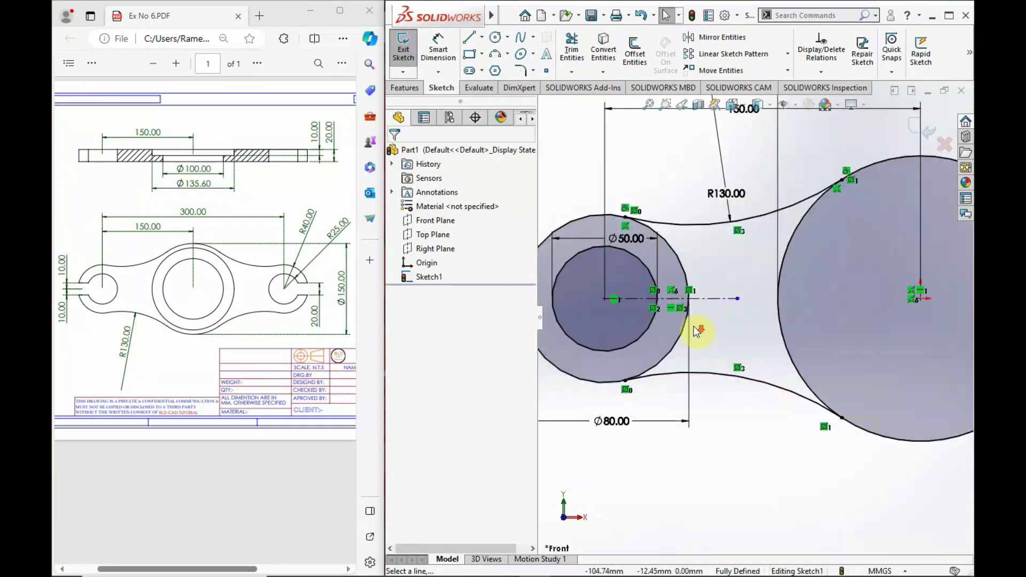
scroll(731, 285, up, 1)
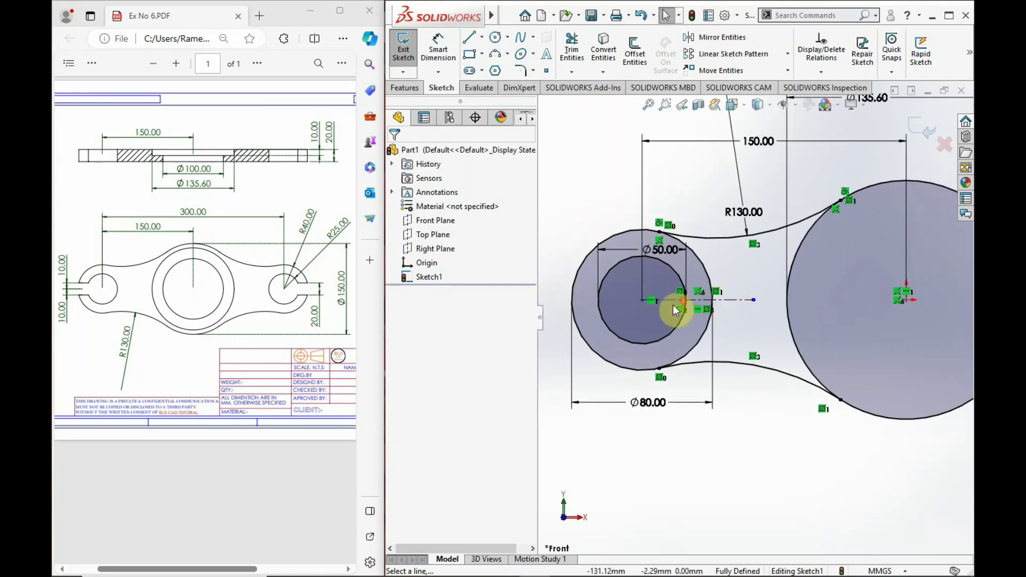
scroll(669, 306, down, 1)
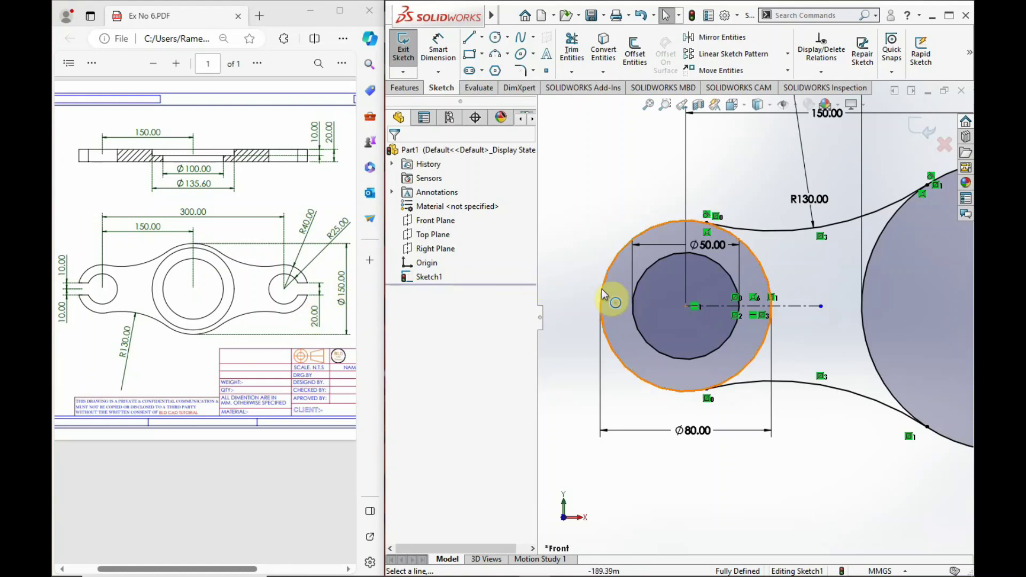
click(482, 37)
click(488, 69)
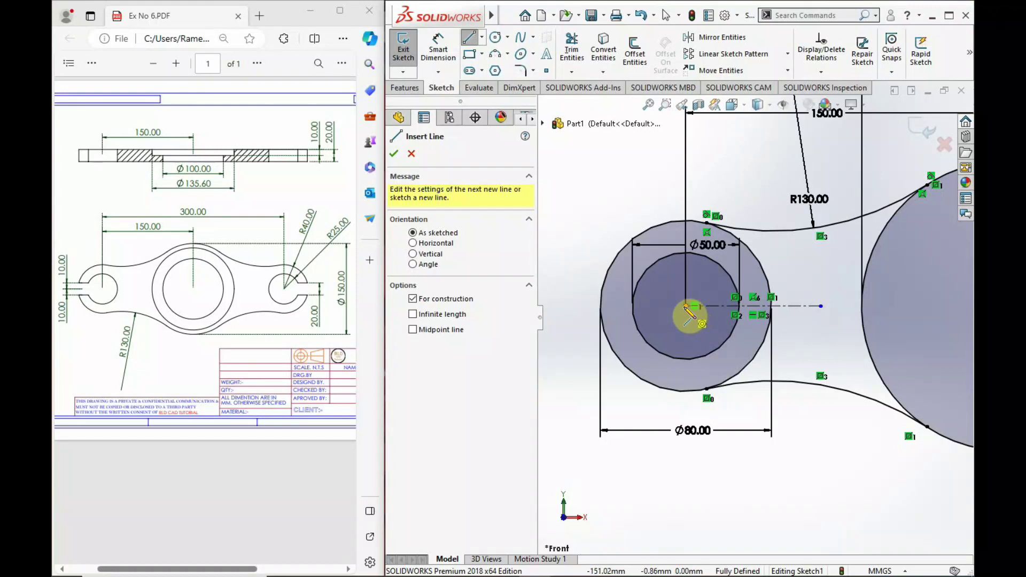
click(554, 306)
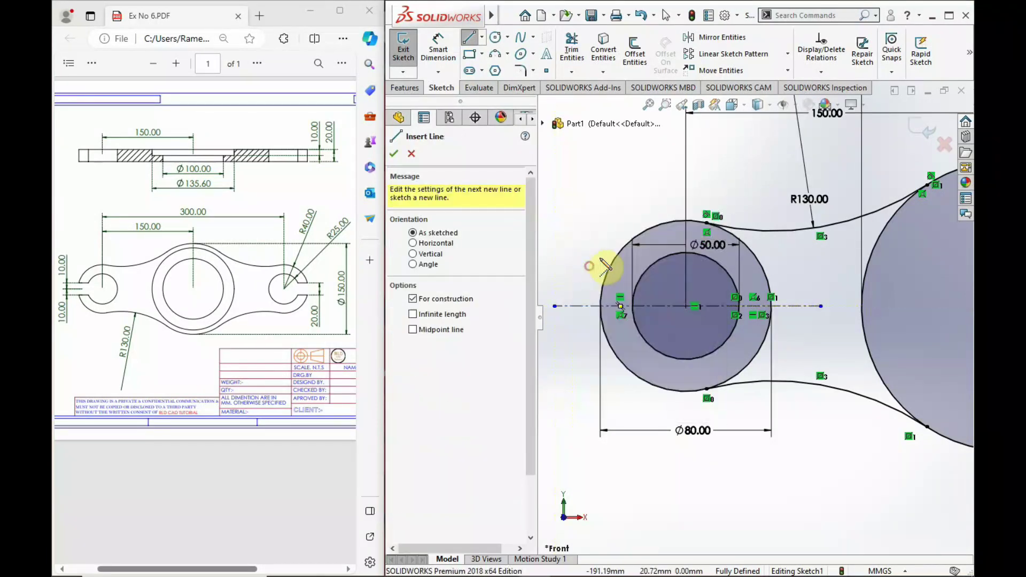
key(Escape)
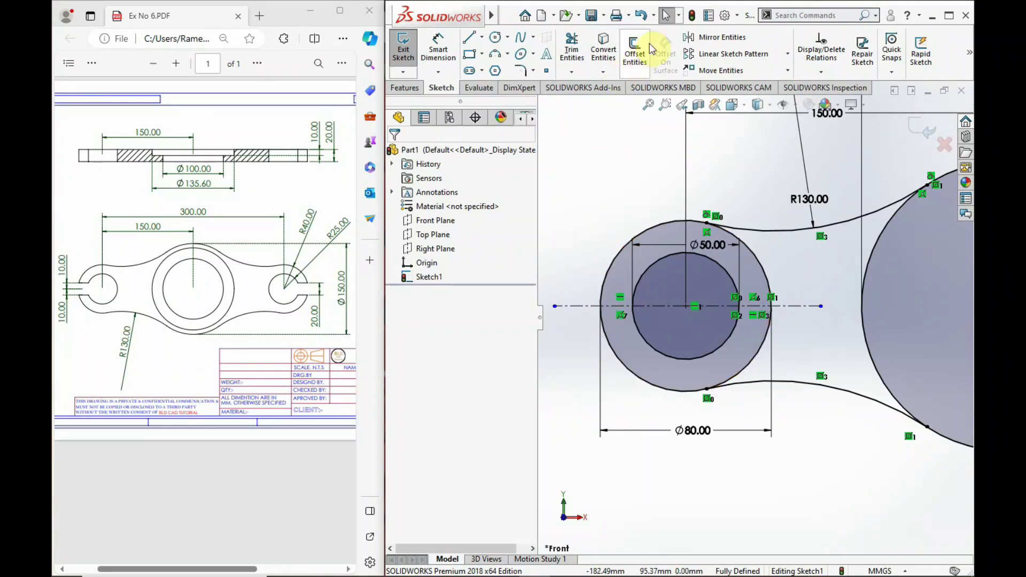
Offset the left centreline 10 mm bi-directionally to form the slot edges.
click(636, 50)
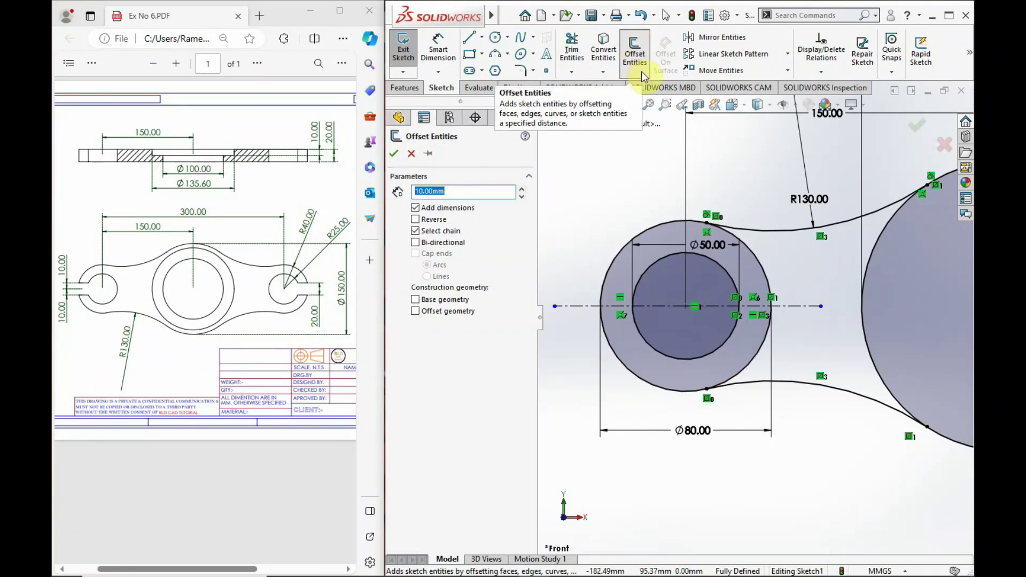
scroll(641, 316, down, 1)
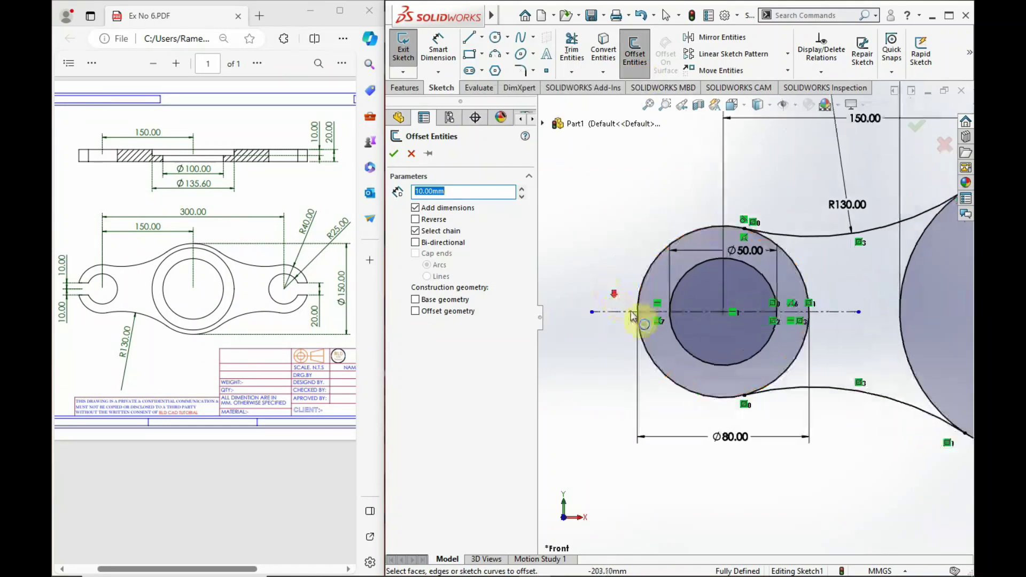
scroll(646, 335, down, 1)
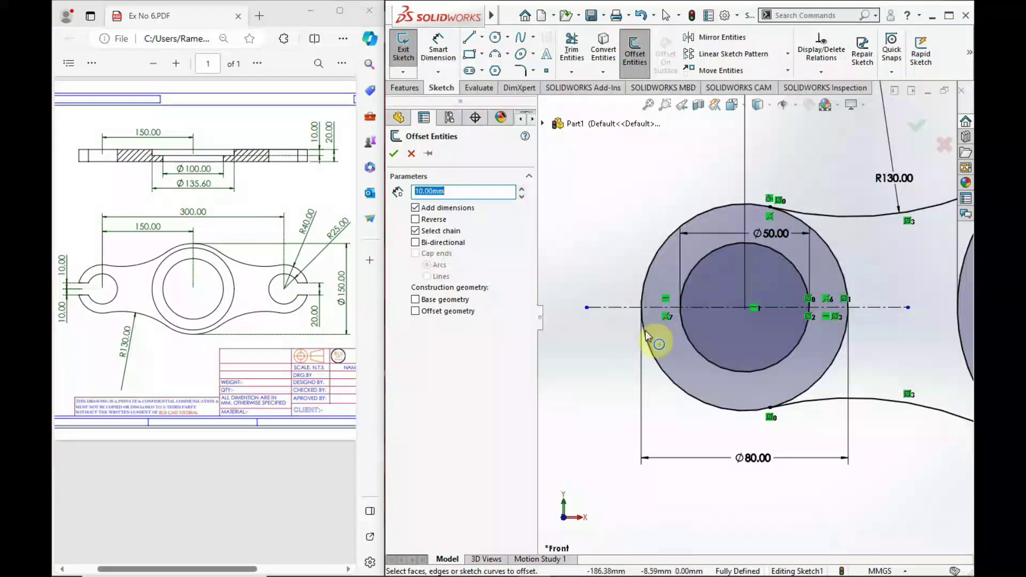
click(623, 308)
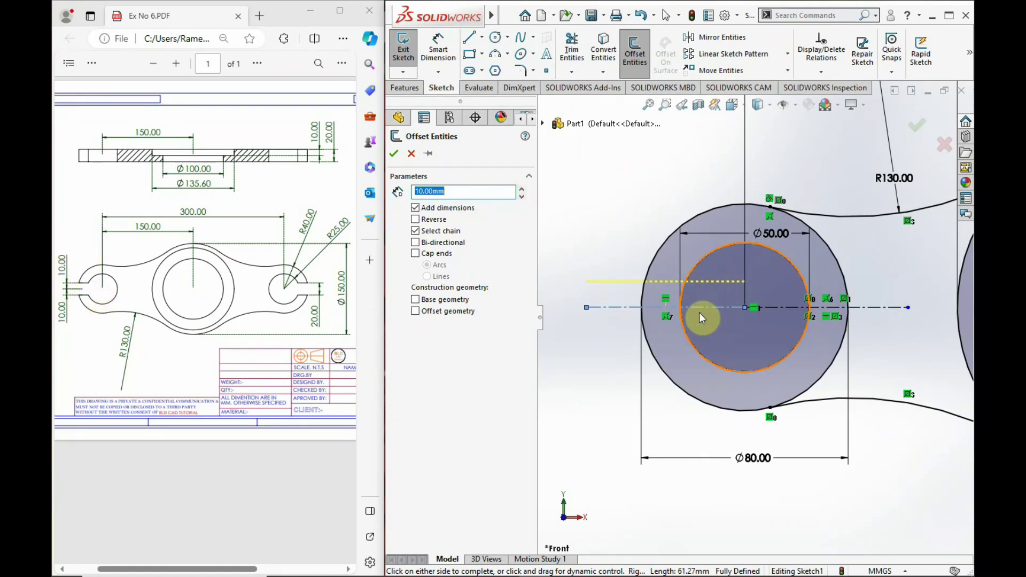
click(415, 243)
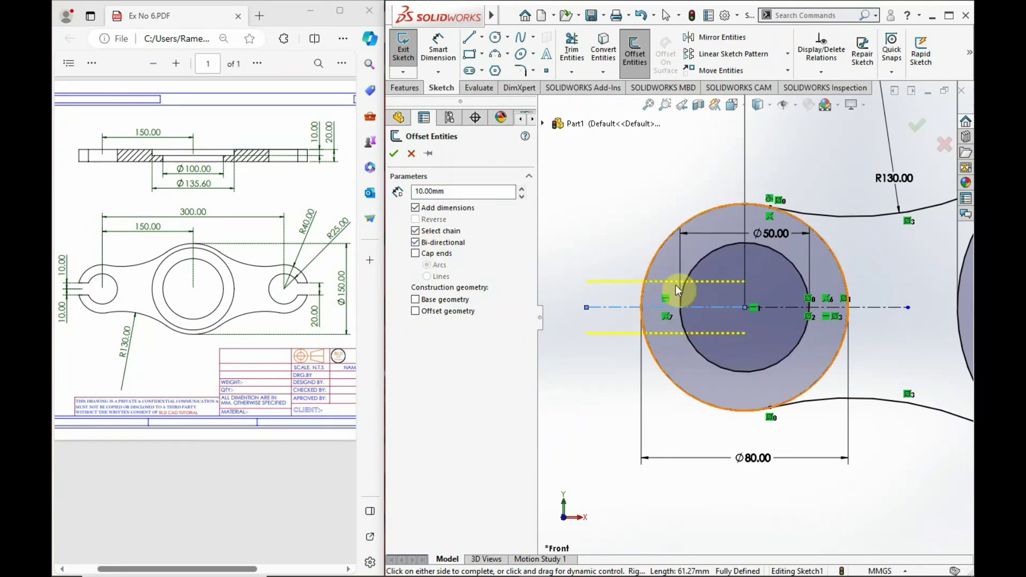
click(396, 156)
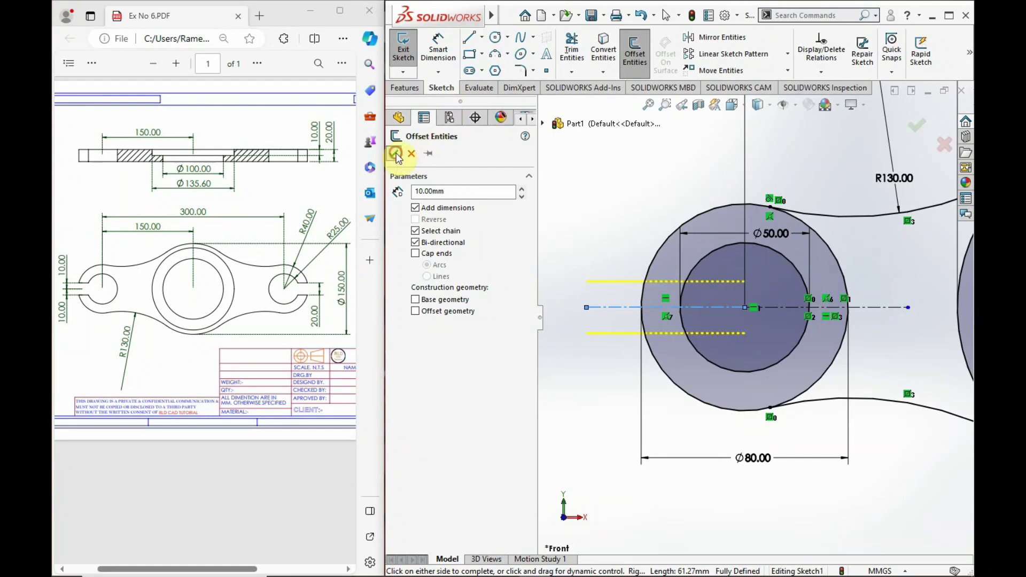
scroll(704, 329, down, 2)
scroll(701, 306, up, 2)
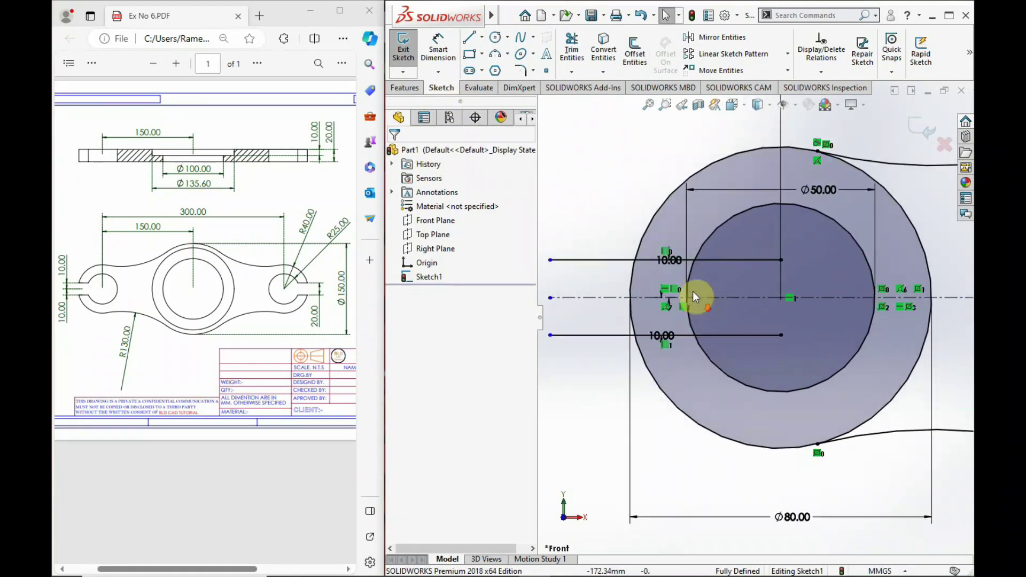
Power-trim the upper and lower offset lines and the circle segments between them.
click(572, 51)
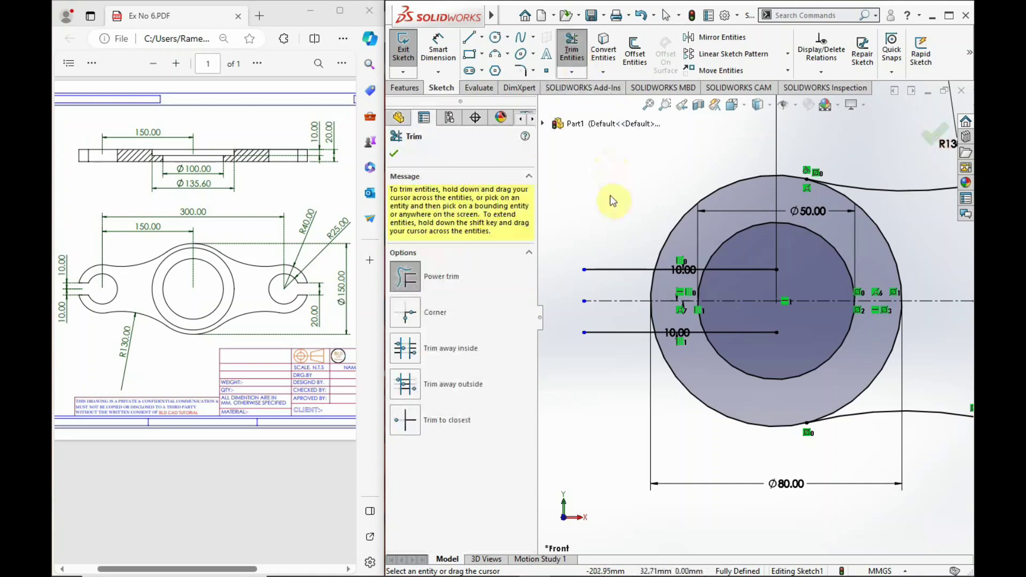
drag(618, 259, 617, 275)
drag(751, 262, 595, 331)
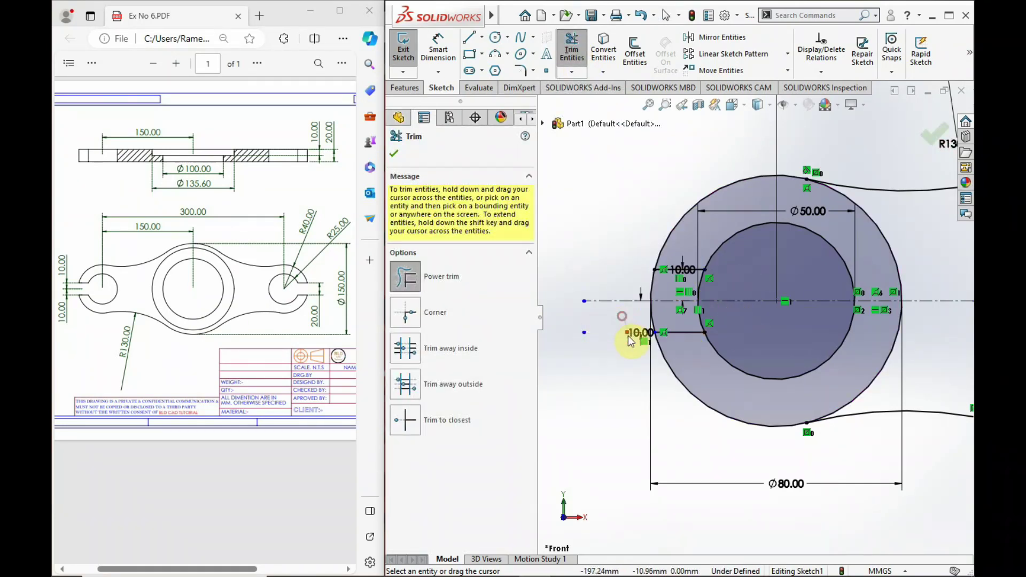
mouse_move(629, 340)
mouse_down()
mouse_move(633, 284)
mouse_move(710, 287)
mouse_up()
Trim the outer lug circle's right-side arc to complete the slotted outline.
scroll(815, 317, up, 2)
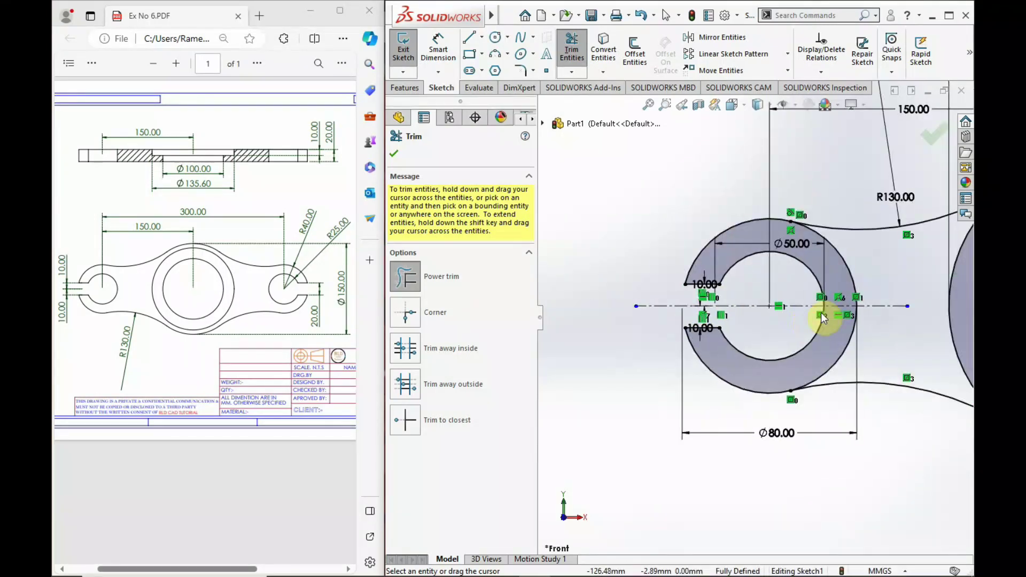
scroll(823, 318, up, 2)
scroll(807, 322, down, 4)
drag(771, 256, 750, 254)
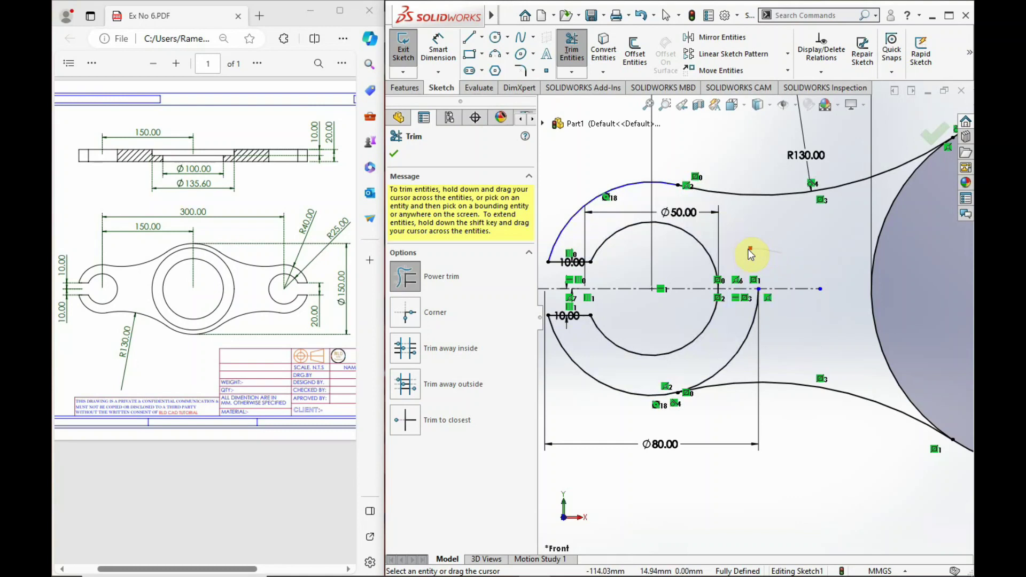
scroll(784, 309, up, 2)
scroll(851, 307, up, 2)
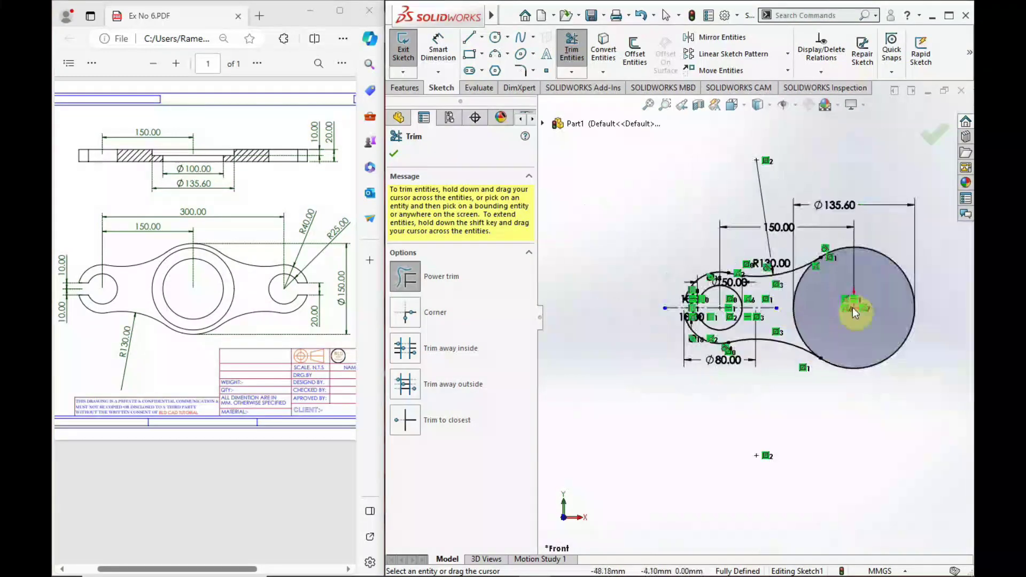
scroll(854, 310, up, 3)
scroll(685, 318, down, 4)
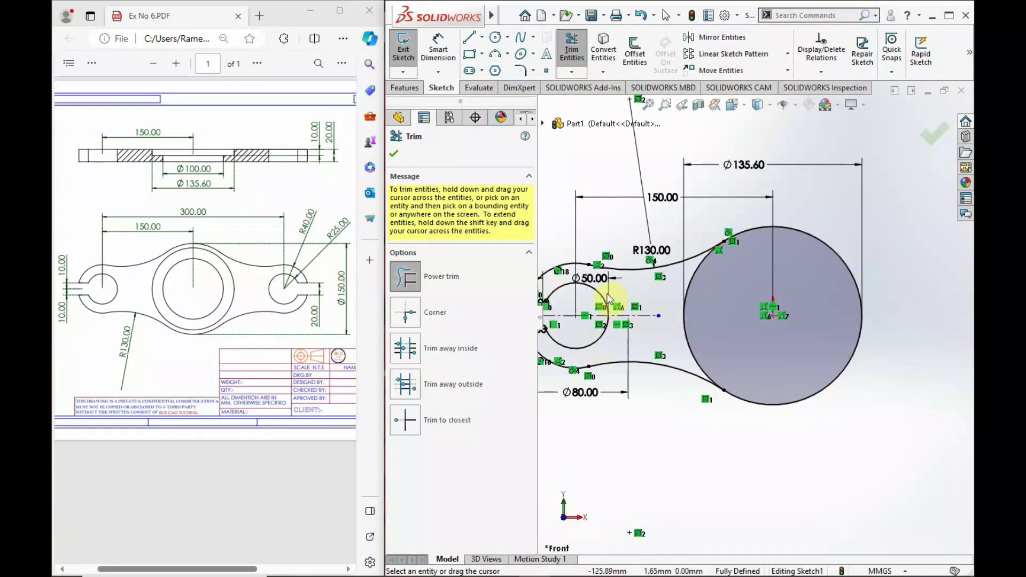
scroll(830, 341, up, 2)
scroll(812, 342, up, 1)
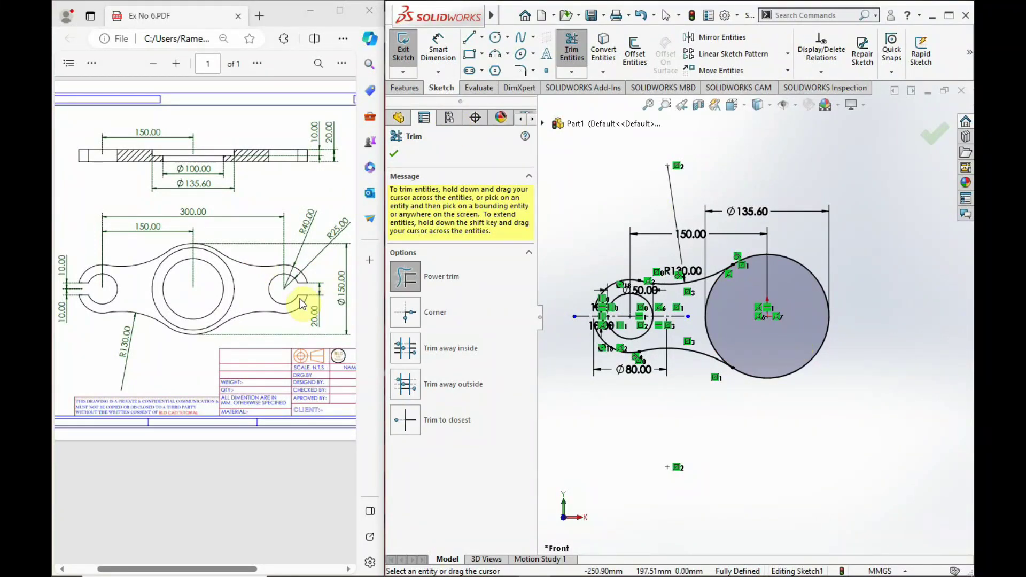
Draw a vertical construction centreline downward from the Ø135.60 hub circle's centre.
click(481, 37)
click(501, 68)
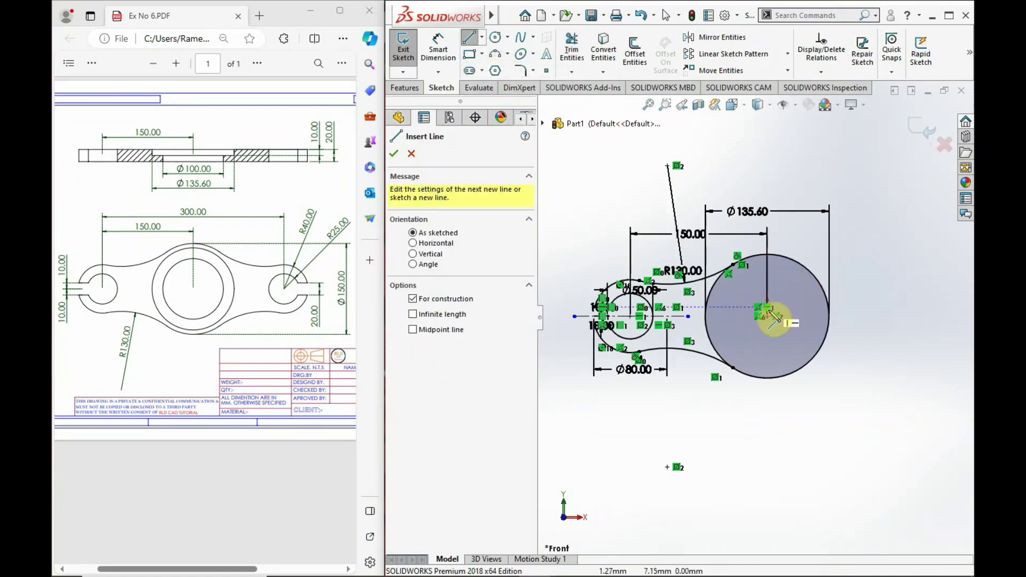
click(767, 316)
click(767, 406)
right_click(825, 377)
click(838, 380)
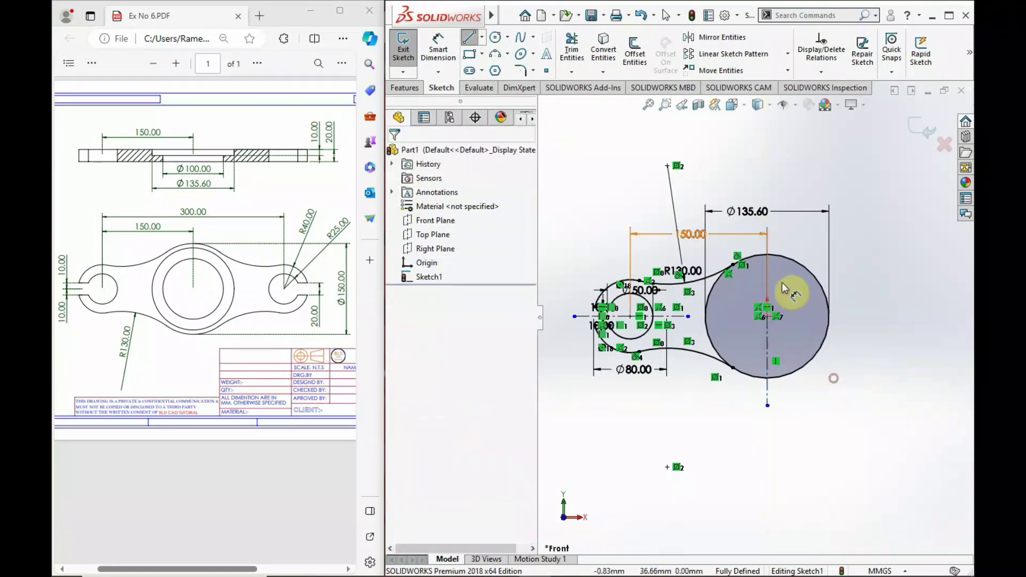
scroll(678, 325, down, 1)
scroll(677, 324, down, 1)
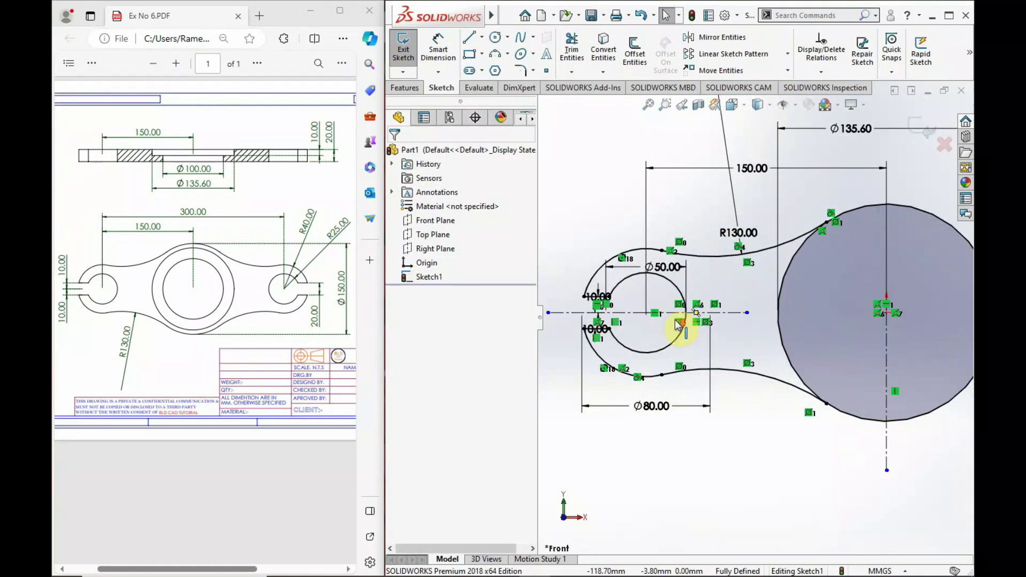
scroll(771, 234, up, 1)
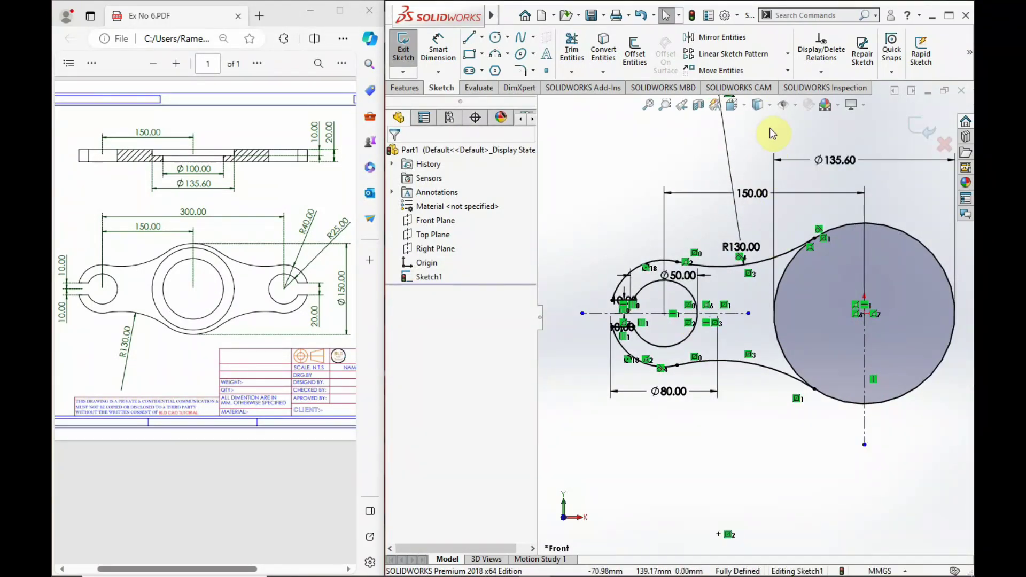
Box-select the left lug, its slot and the connecting curves.
drag(766, 133, 571, 473)
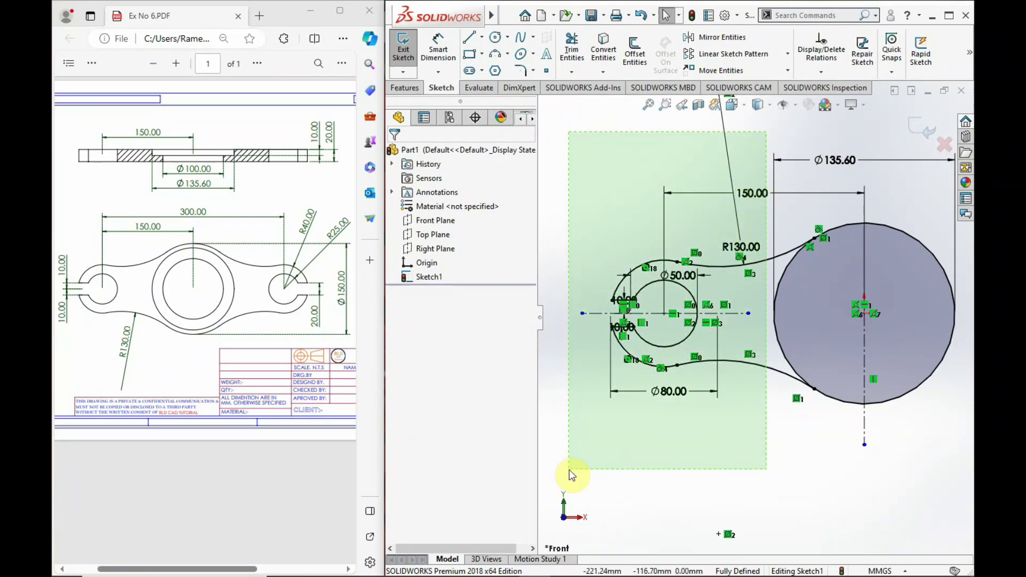
drag(569, 470, 769, 143)
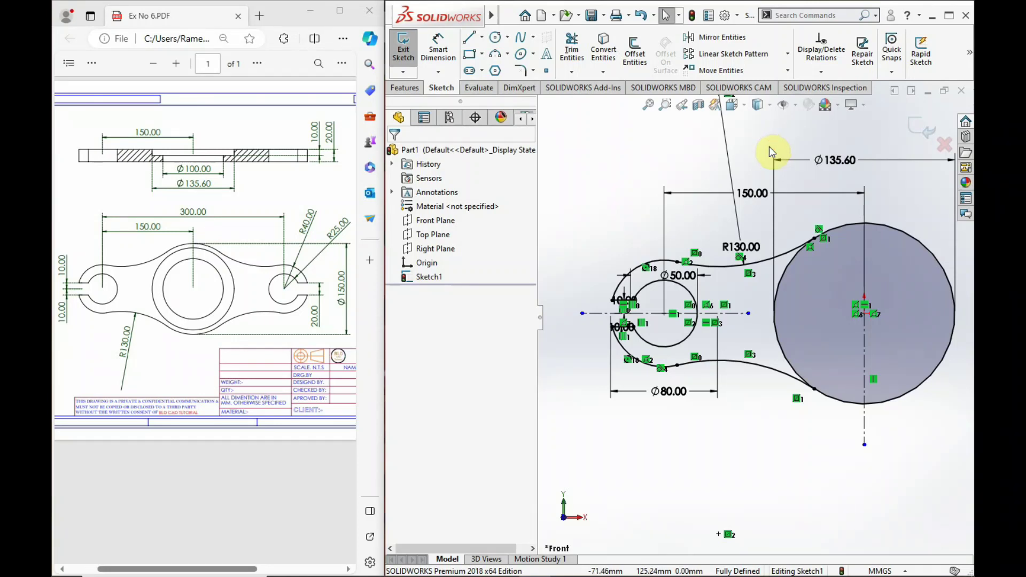
drag(764, 138, 572, 446)
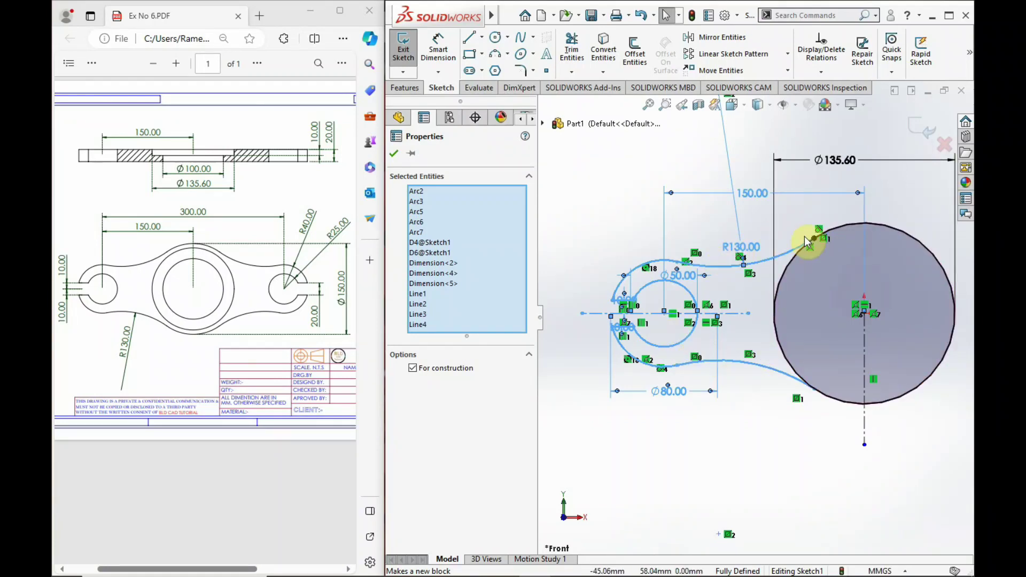
Mirror the selected entities about the vertical centreline Line7.
click(707, 46)
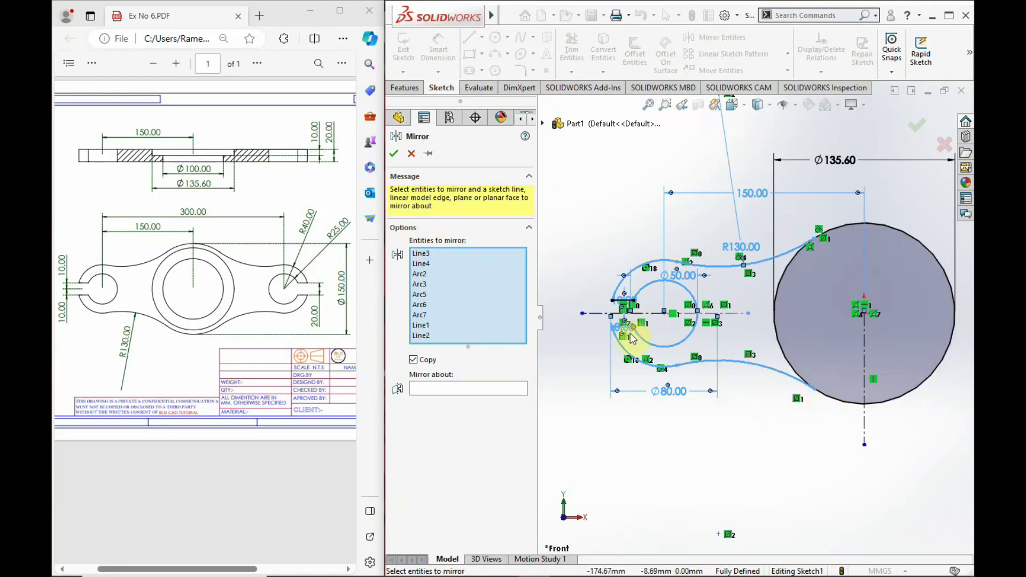
click(469, 388)
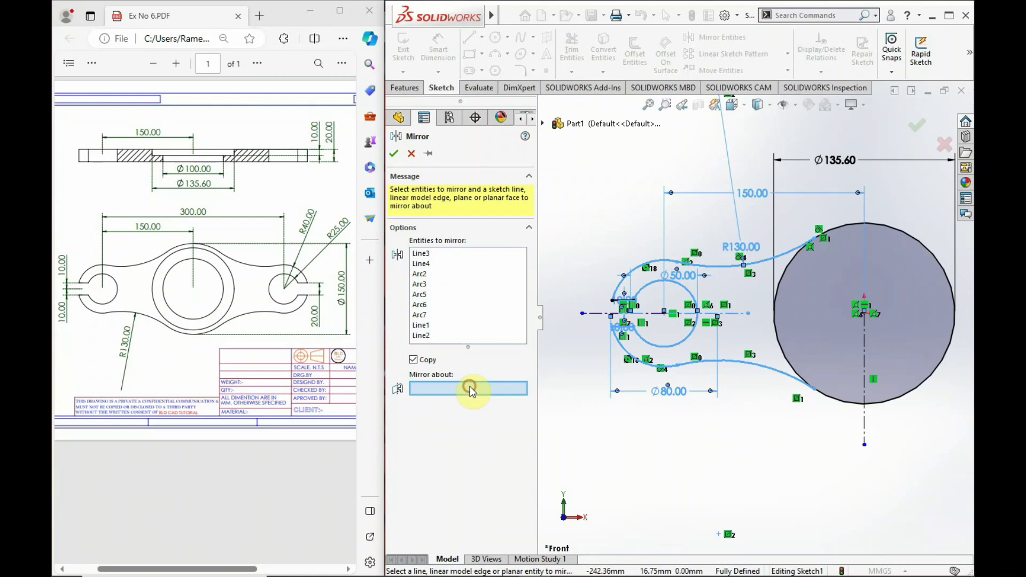
scroll(882, 379, up, 2)
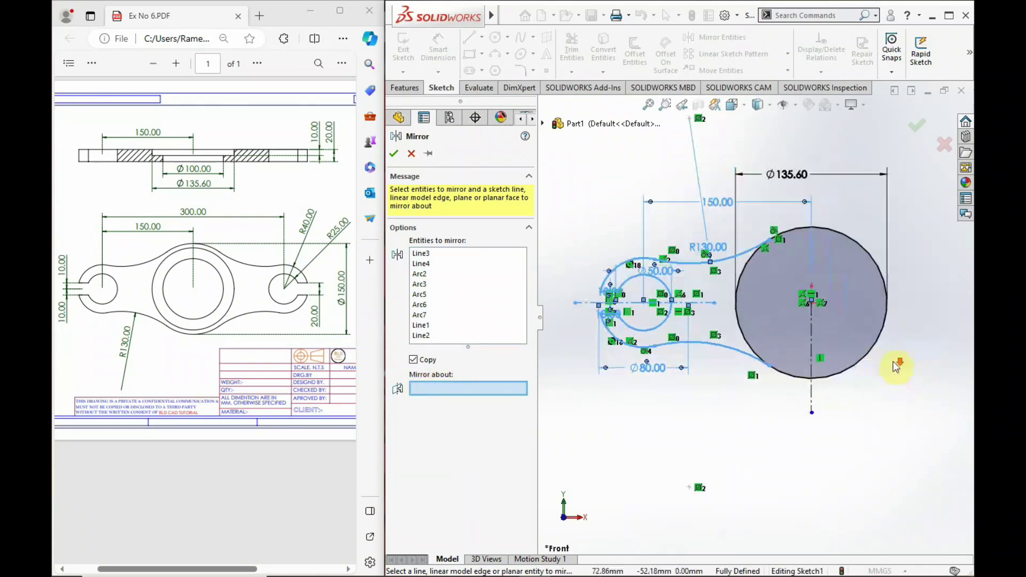
click(812, 337)
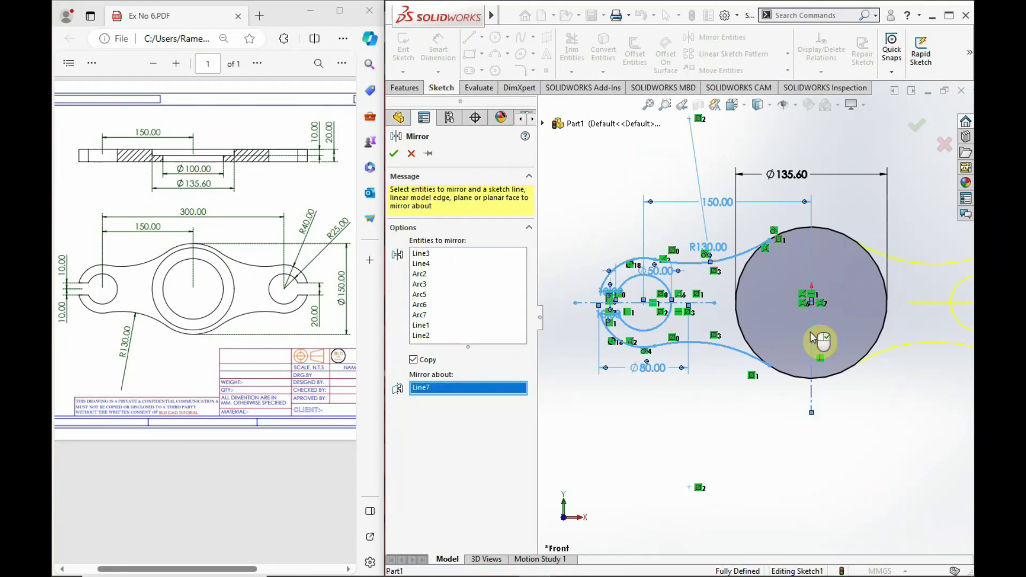
scroll(817, 328, up, 2)
click(439, 155)
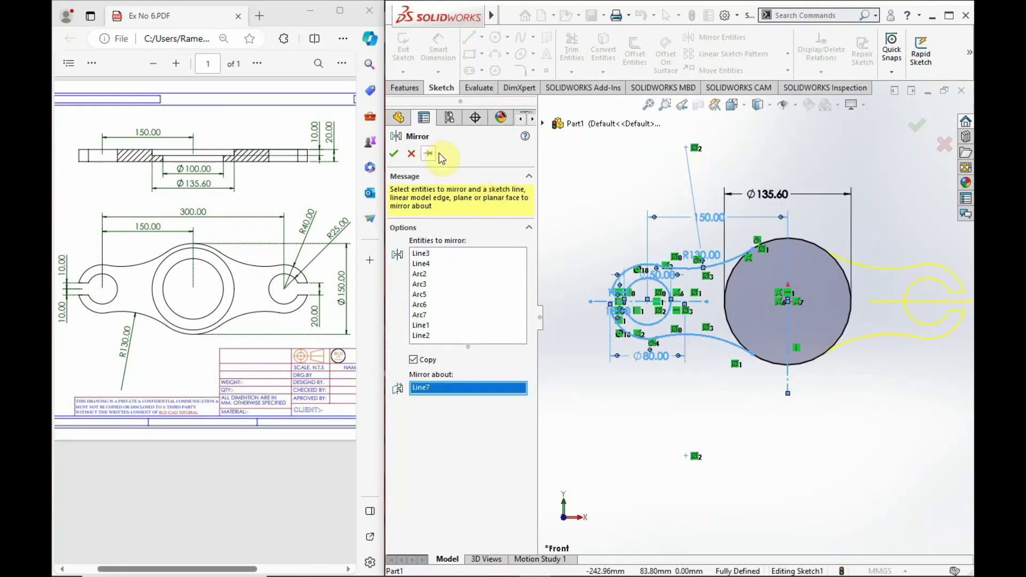
click(392, 153)
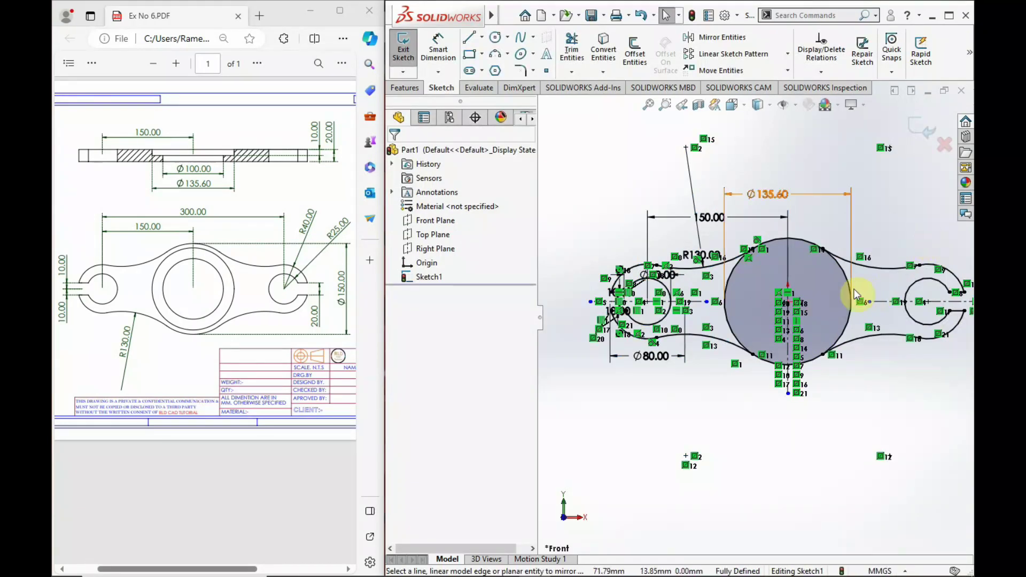
scroll(876, 299, down, 2)
Trim away the Ø135.60 hub circle's inner left and right arcs.
key(f)
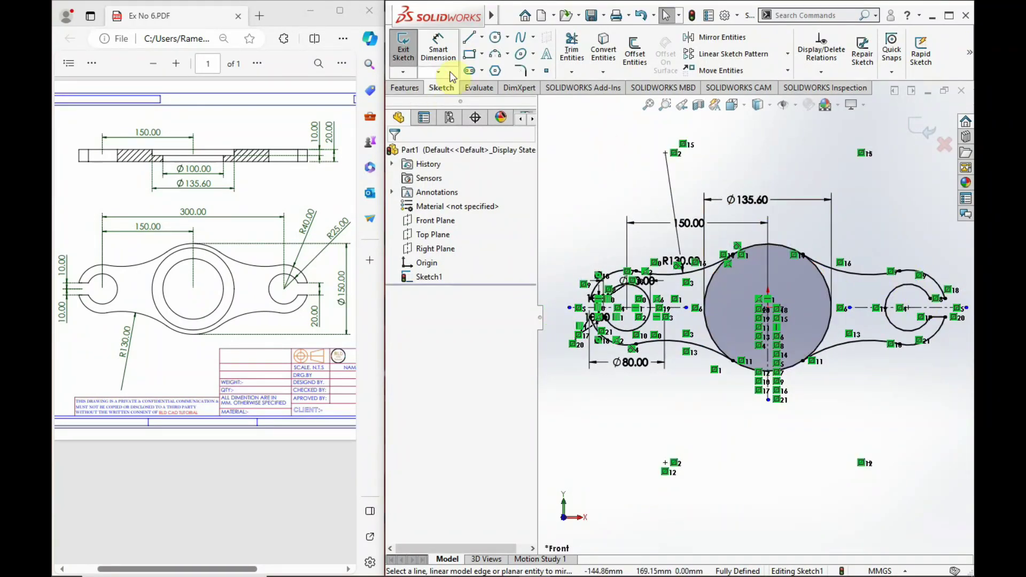
click(570, 48)
scroll(711, 275, down, 3)
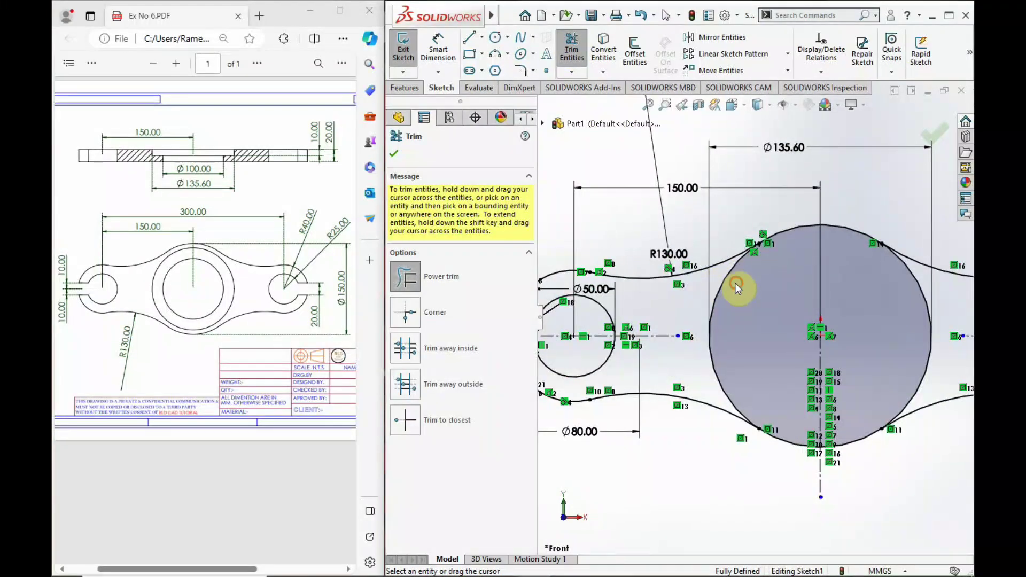
drag(735, 284, 720, 281)
scroll(790, 294, down, 2)
scroll(839, 305, up, 2)
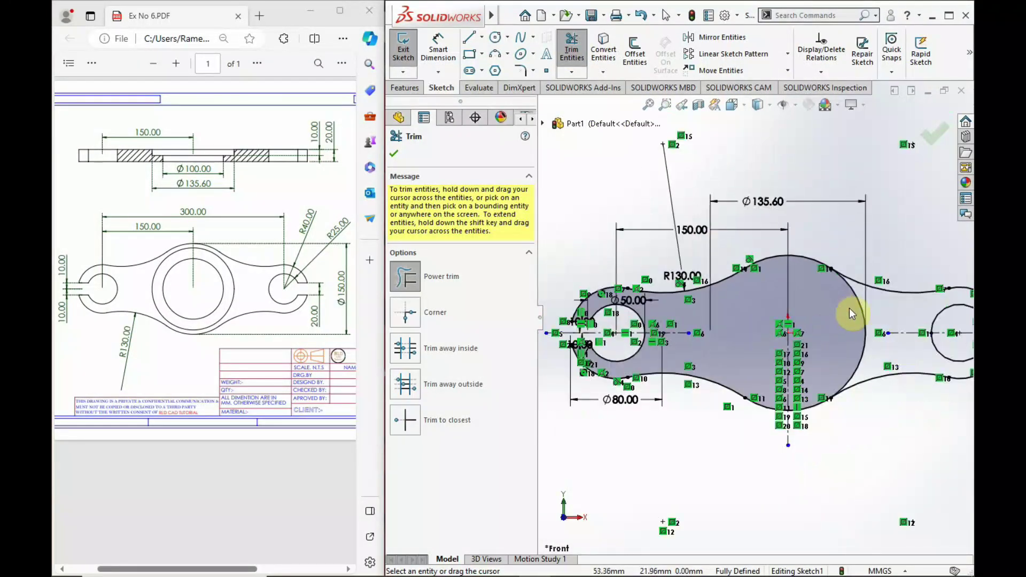
click(869, 318)
scroll(784, 360, up, 3)
scroll(727, 368, up, 2)
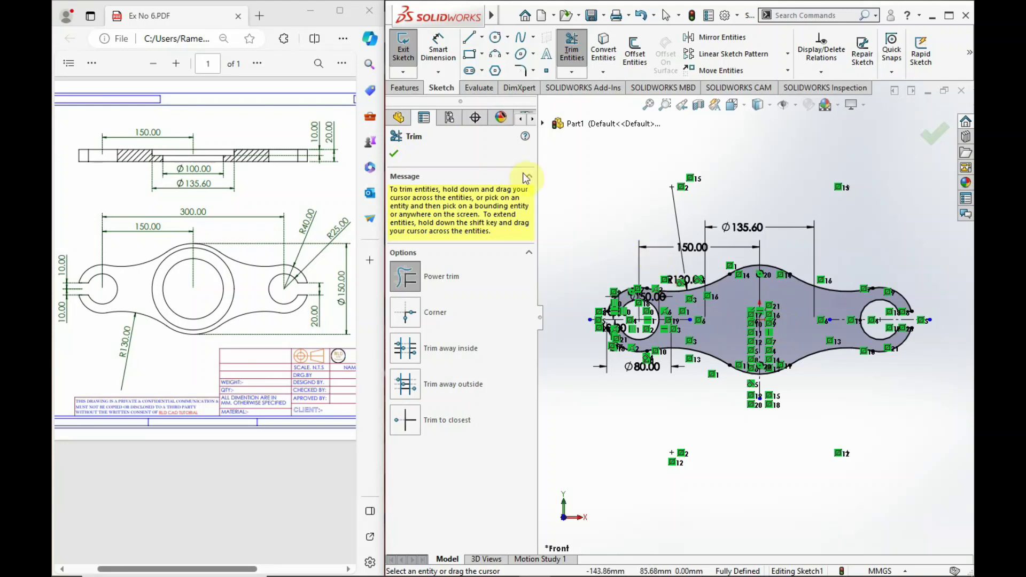
click(438, 50)
scroll(619, 321, down, 1)
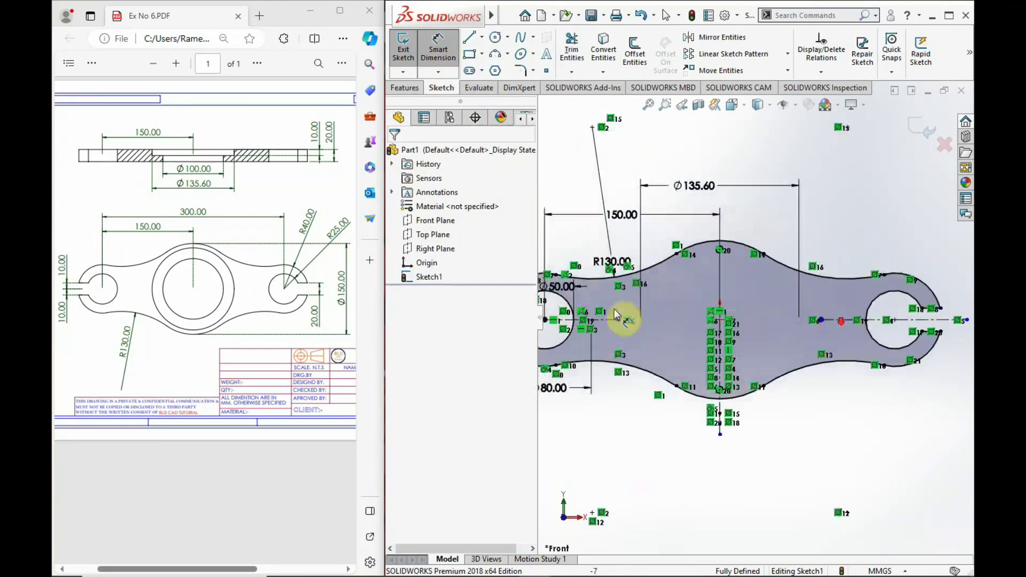
click(580, 320)
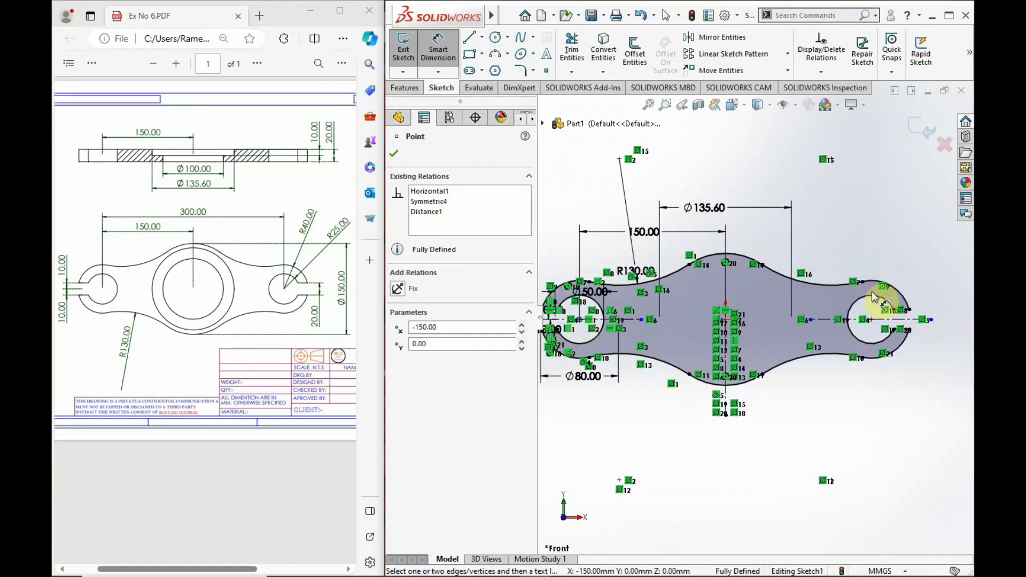
click(870, 321)
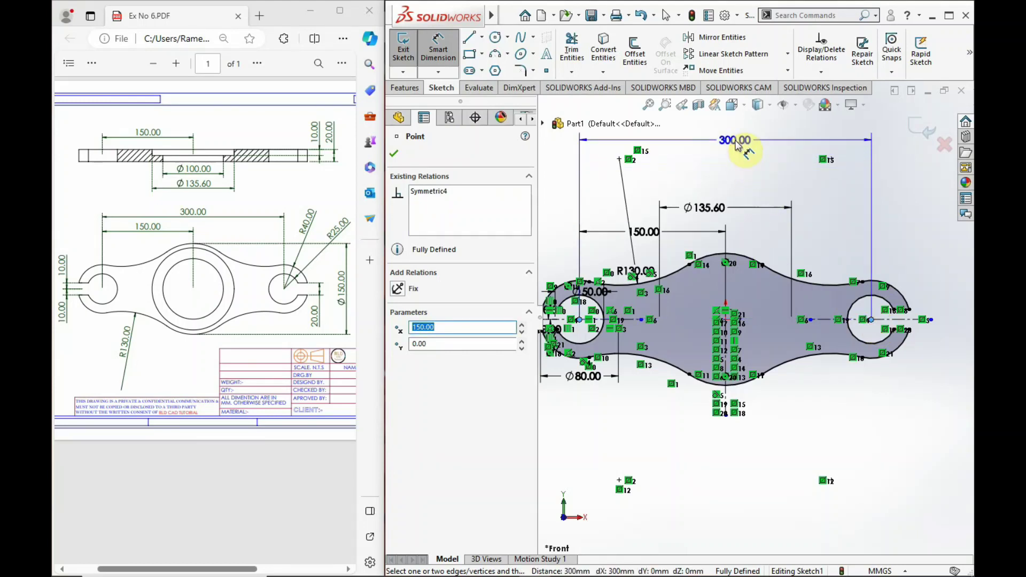
click(702, 166)
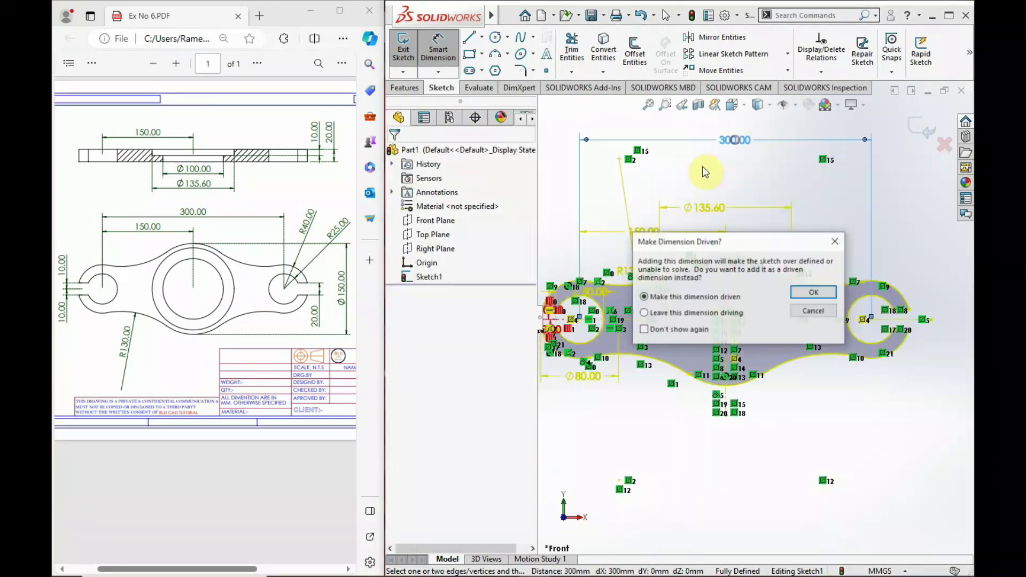
double_click(182, 209)
click(808, 310)
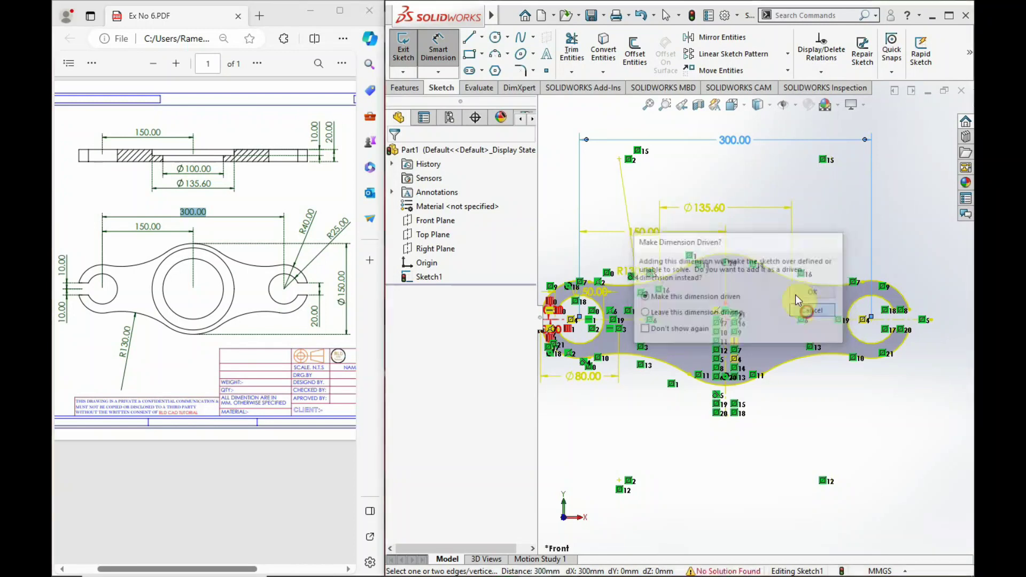
click(570, 151)
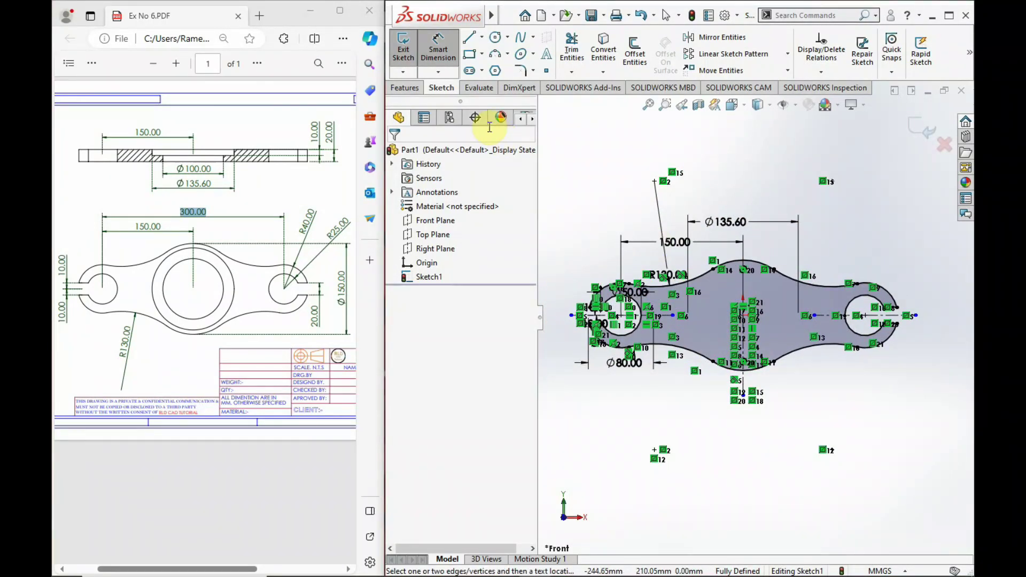
Extrude Sketch1 as a 20 mm Mid Plane boss to form the link plate.
click(405, 89)
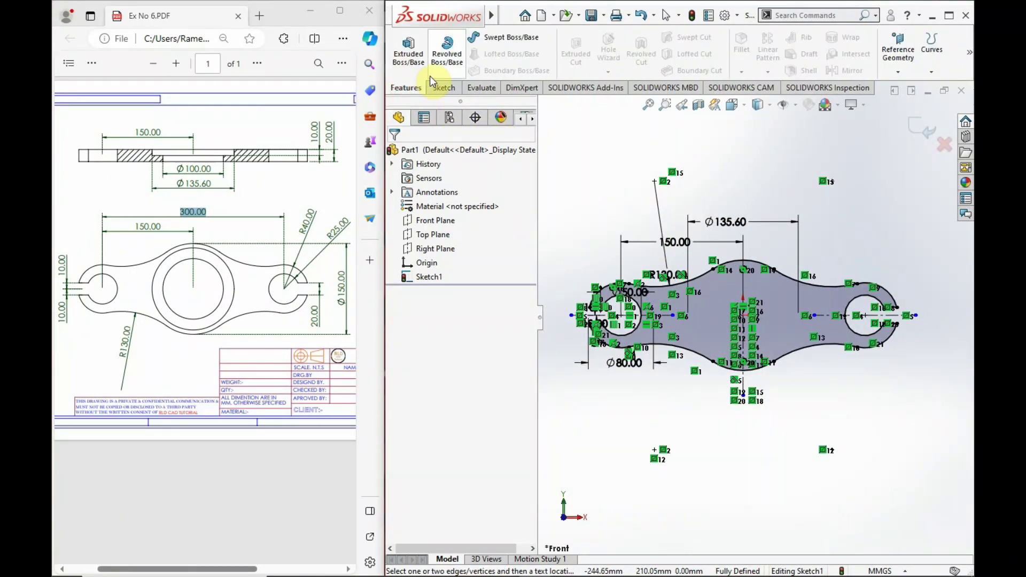
click(408, 53)
click(438, 232)
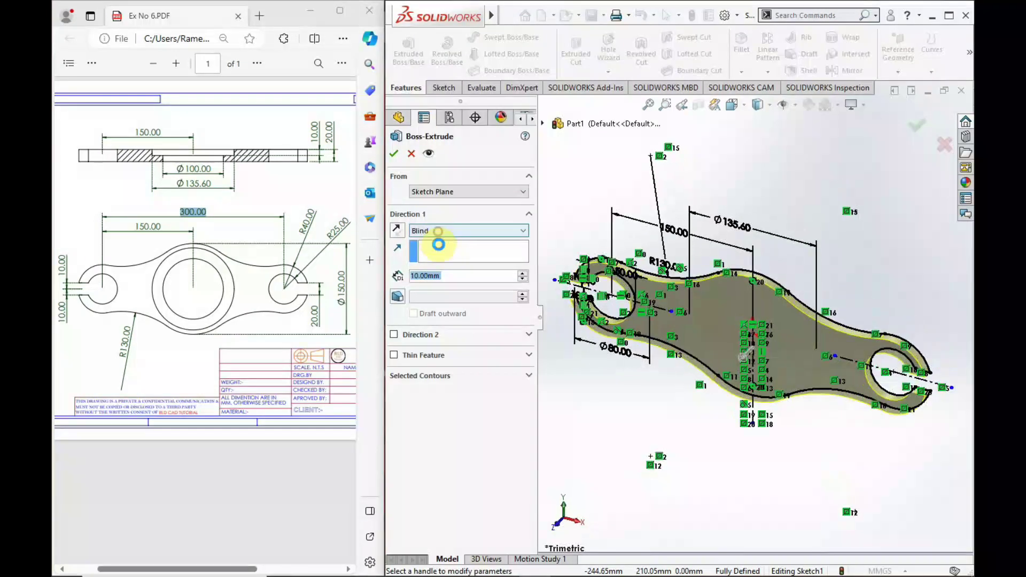
click(447, 284)
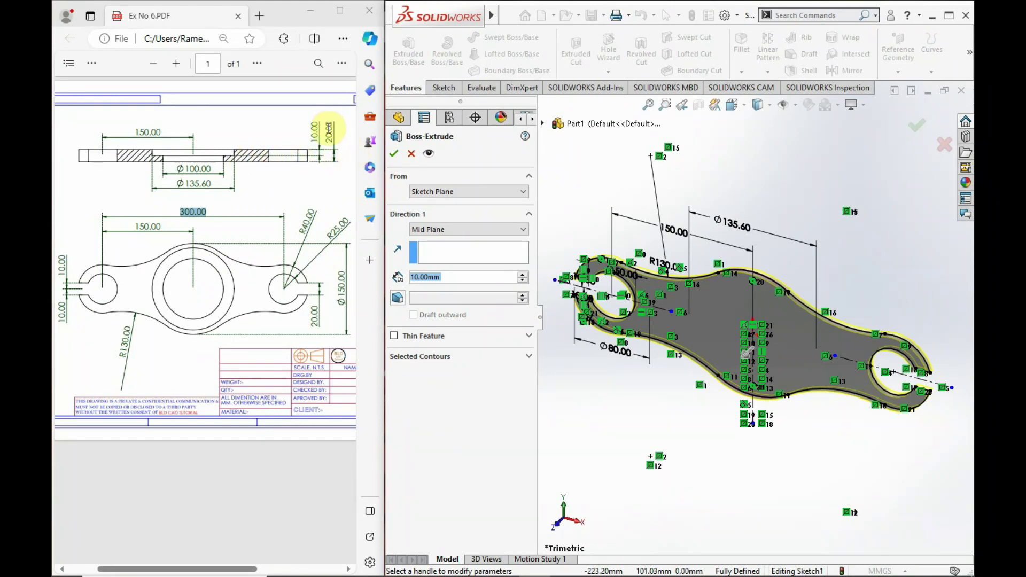
text(20)
key(Return)
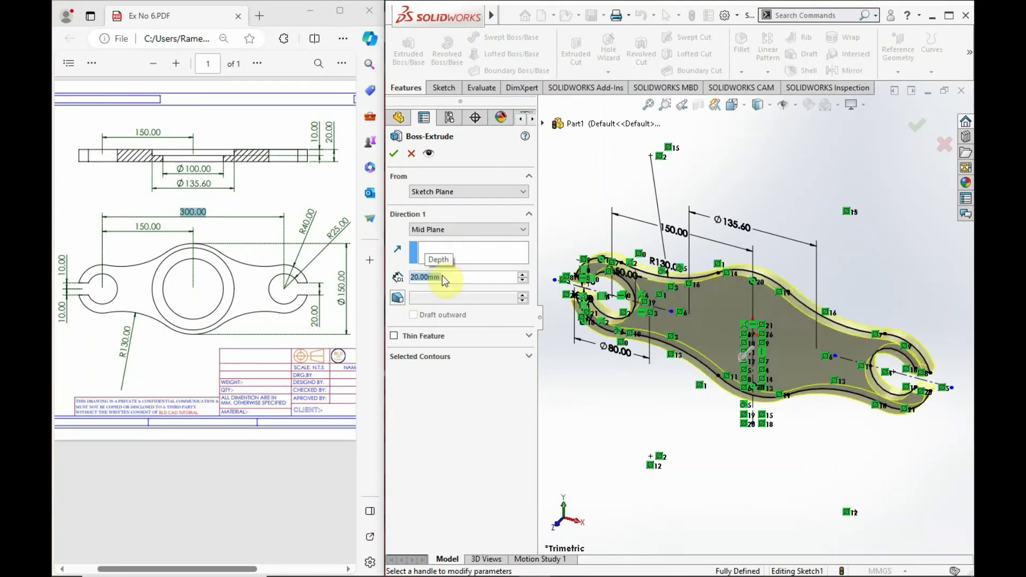
click(393, 153)
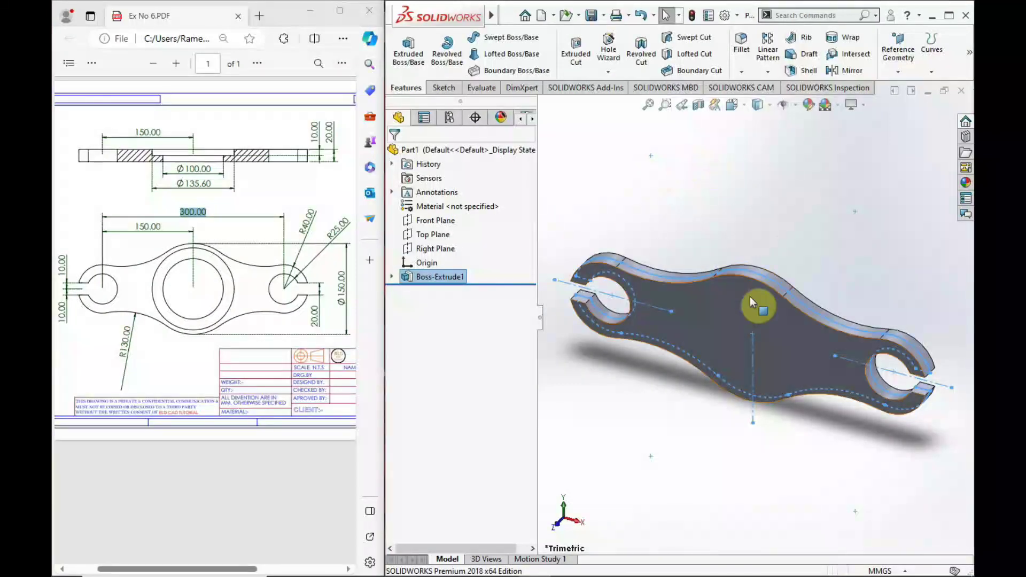
scroll(749, 297, up, 2)
click(801, 260)
scroll(719, 298, down, 3)
Orbit the plate and check the 100.00 and 135.60 values in the reference drawing.
mouse_move(720, 298)
middle_down()
mouse_move(761, 334)
mouse_move(614, 366)
mouse_move(765, 327)
mouse_move(729, 257)
mouse_move(716, 305)
mouse_move(717, 287)
mouse_move(737, 325)
mouse_move(749, 314)
mouse_move(778, 337)
middle_up()
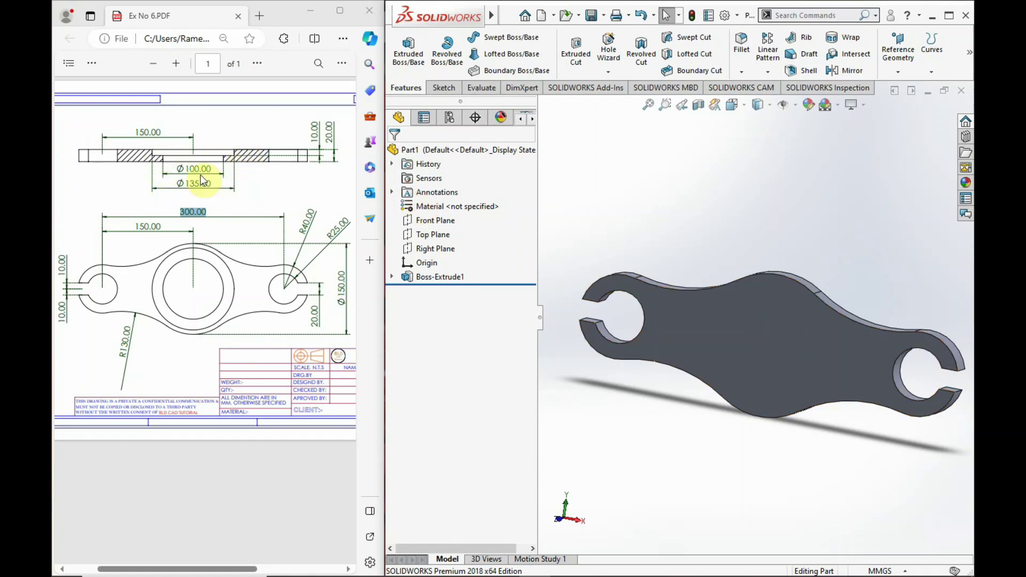
drag(189, 168, 216, 169)
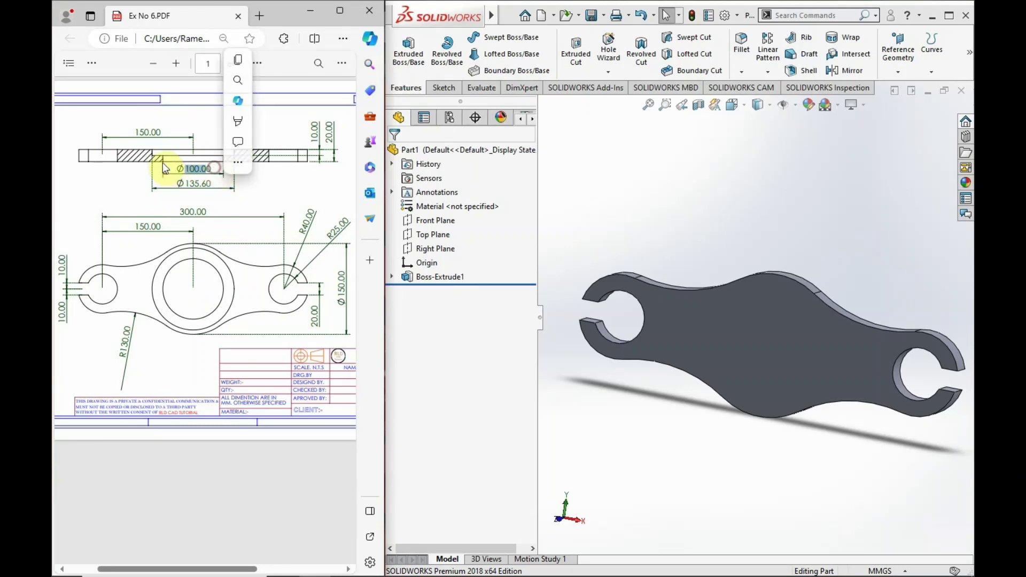
click(183, 183)
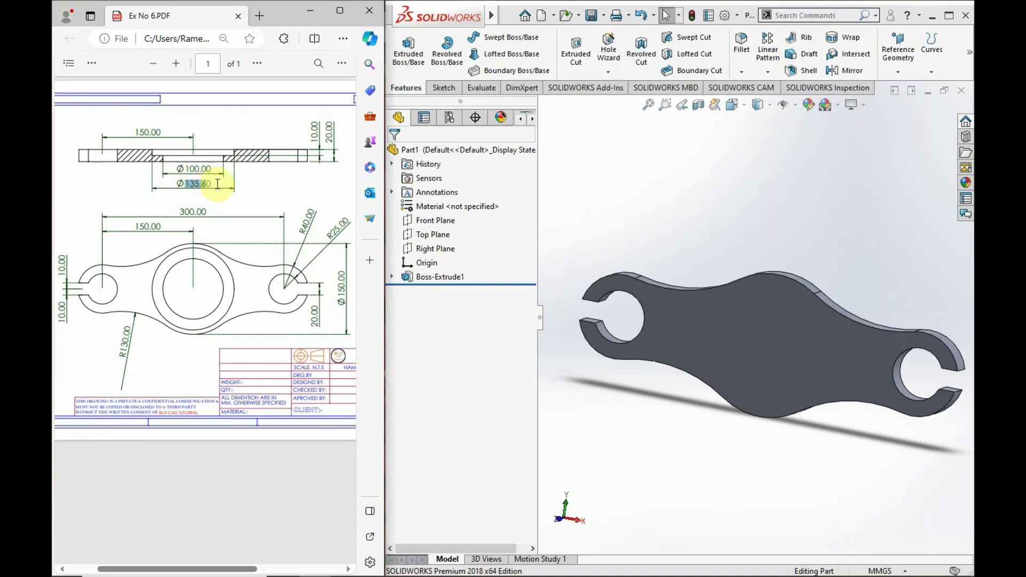
click(227, 202)
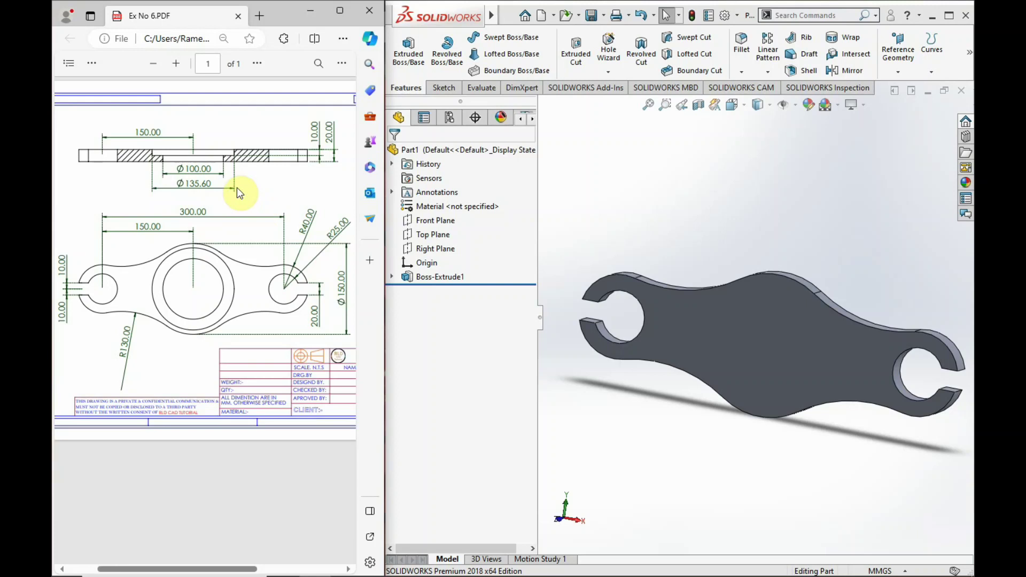
mouse_move(728, 325)
middle_down()
mouse_move(839, 297)
mouse_move(851, 256)
mouse_move(797, 360)
middle_up()
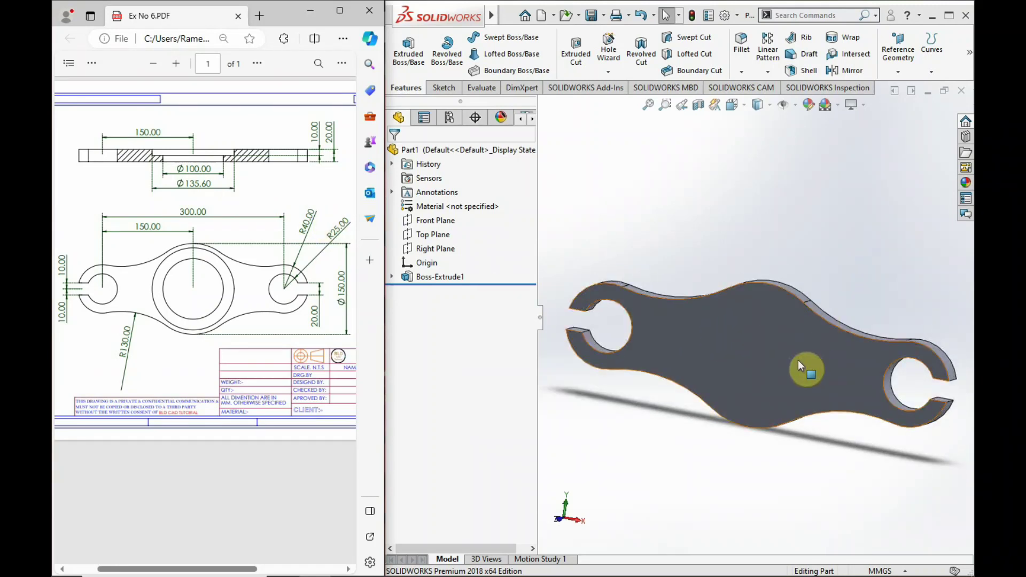
Expand Boss-Extrude1 and edit Sketch1.
click(392, 276)
click(444, 290)
click(461, 252)
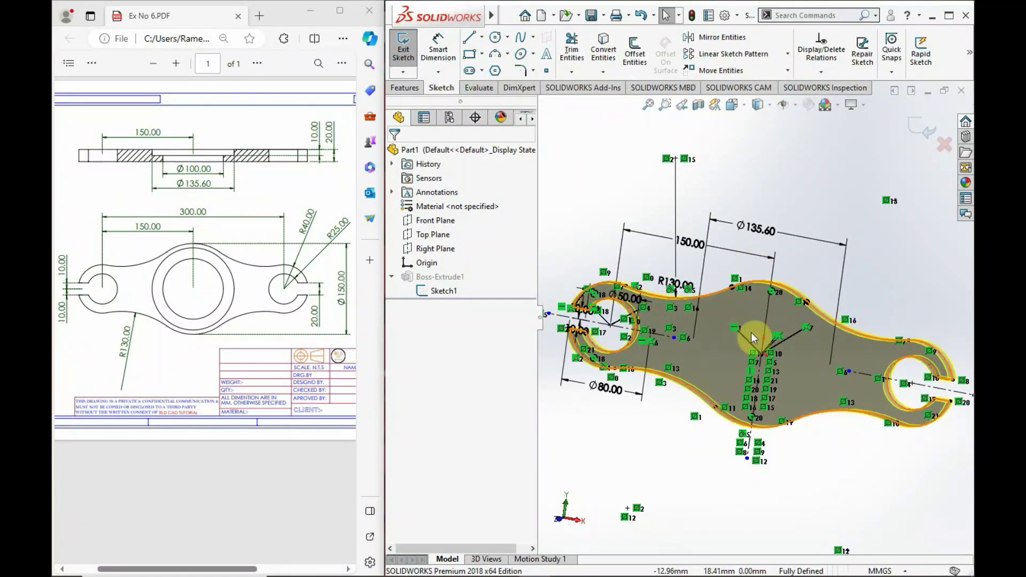
View the sketch normal to its plane and discard an over-defining radius dimension.
key(space)
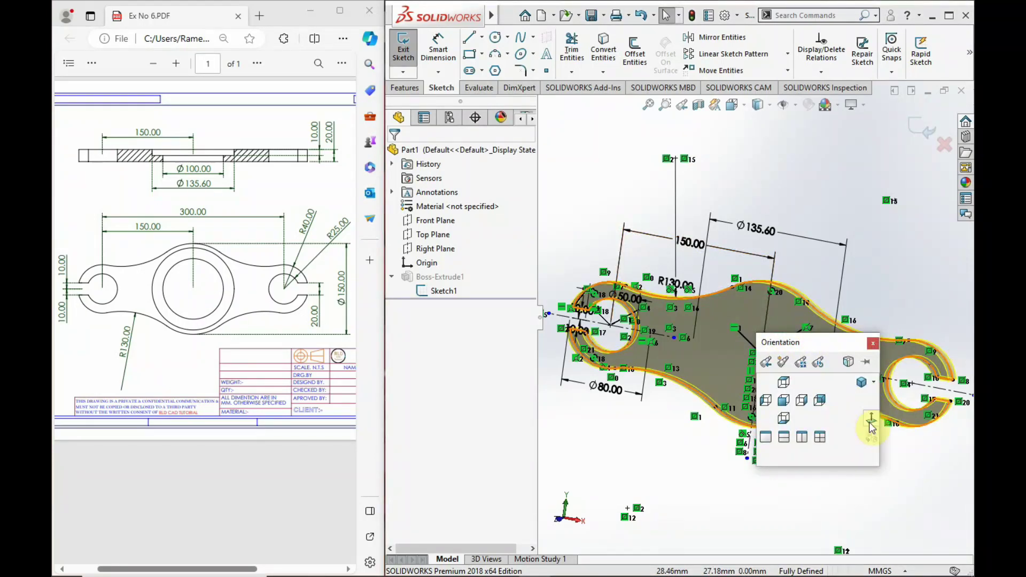
click(870, 423)
scroll(761, 322, down, 2)
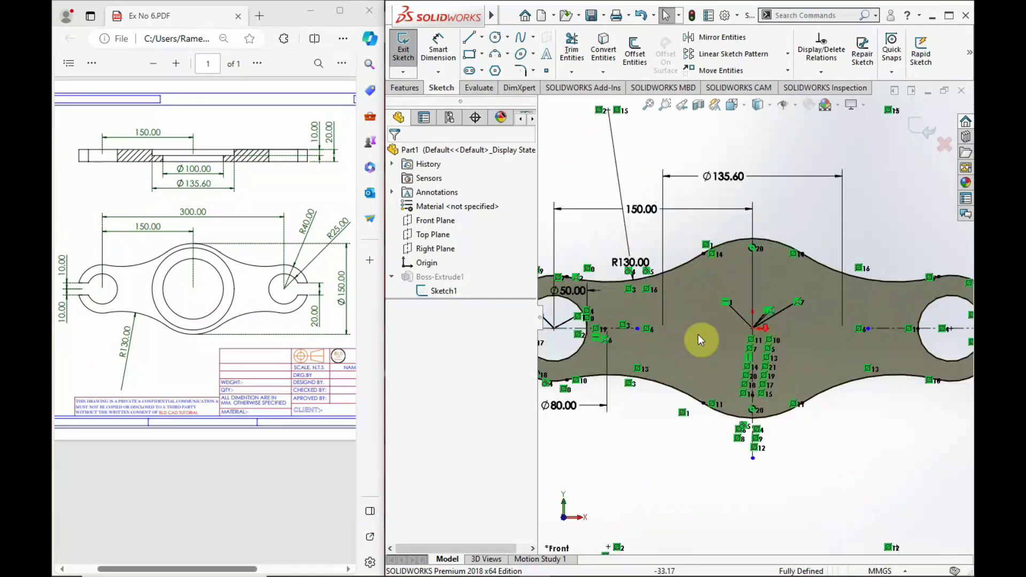
click(438, 48)
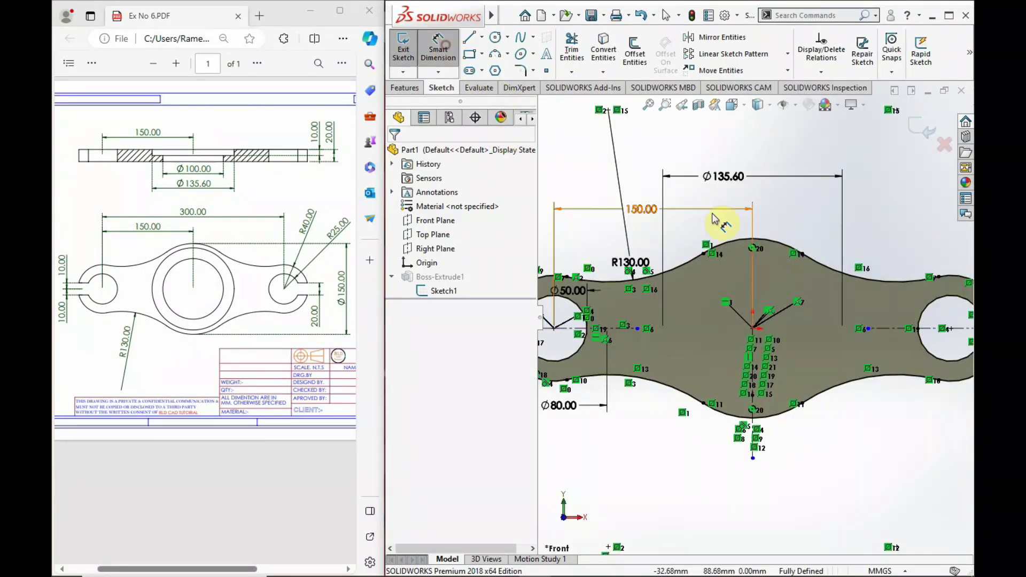
click(739, 248)
click(807, 219)
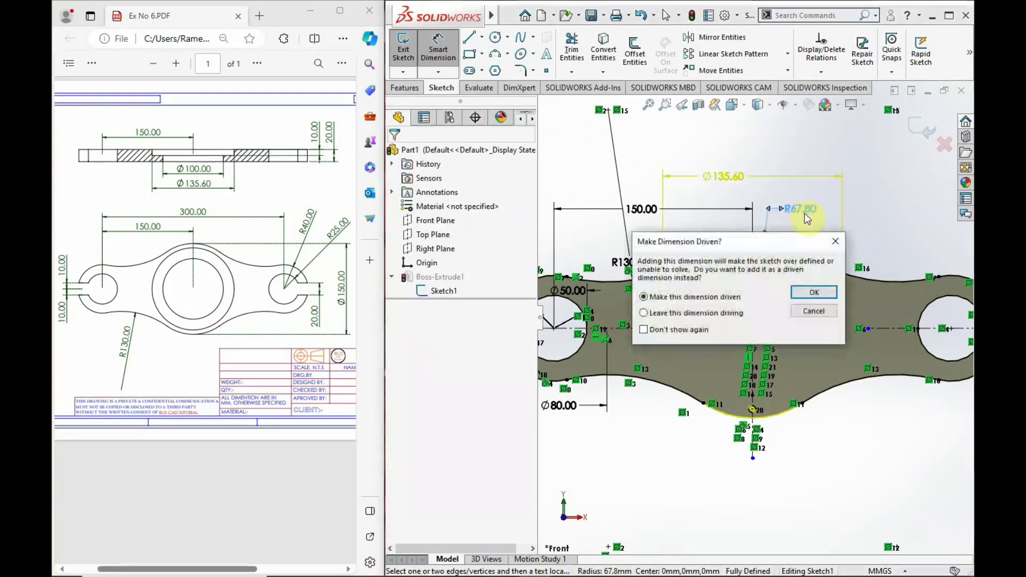
click(835, 241)
Change the hub diameter from 135.60 to 150 and exit the sketch to rebuild.
double_click(727, 172)
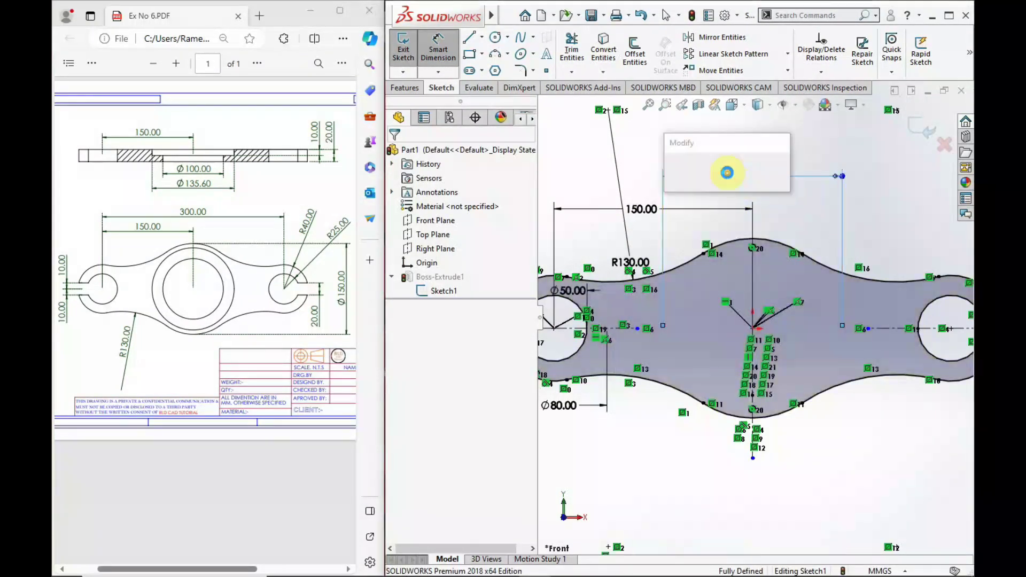
text(150)
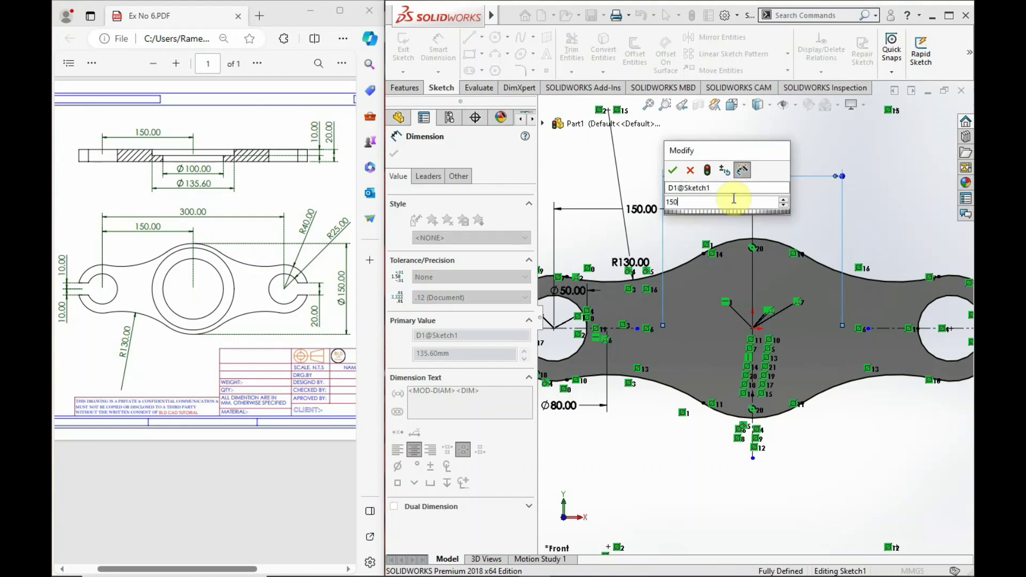
key(Return)
click(919, 129)
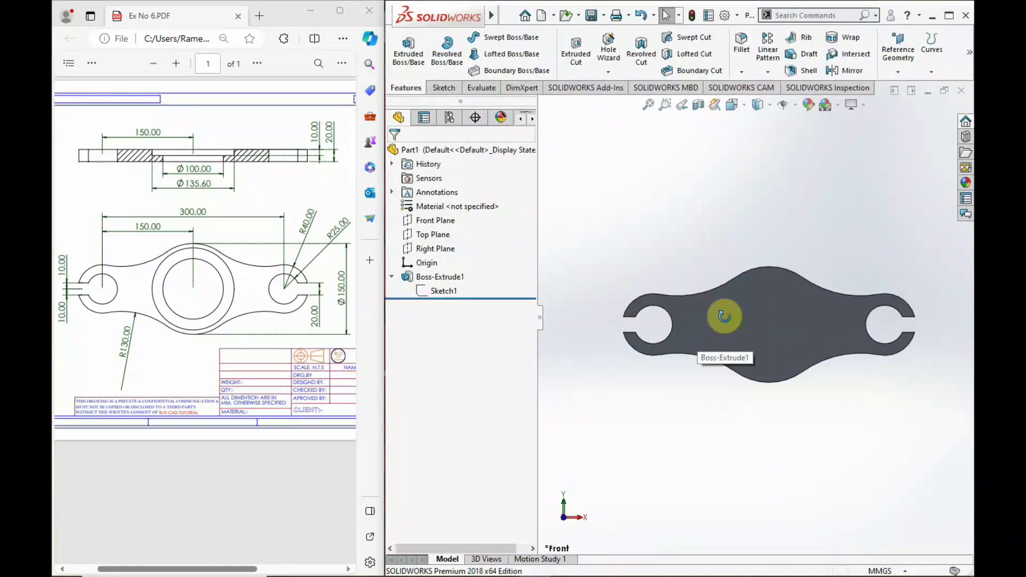
middle_drag(724, 316, 778, 319)
Start a new sketch on the part's front face, viewed normal to it.
click(778, 318)
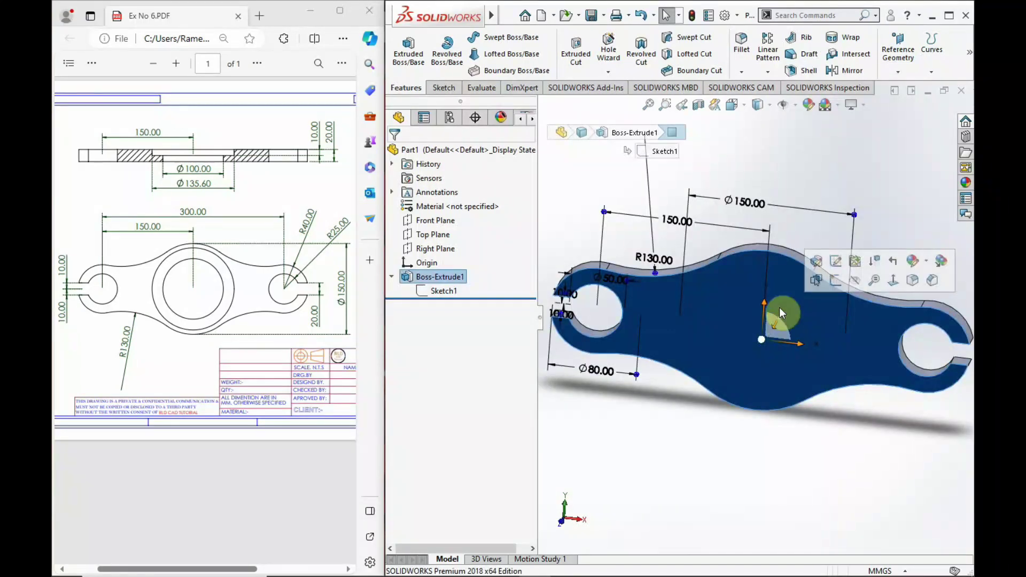
click(694, 218)
click(749, 294)
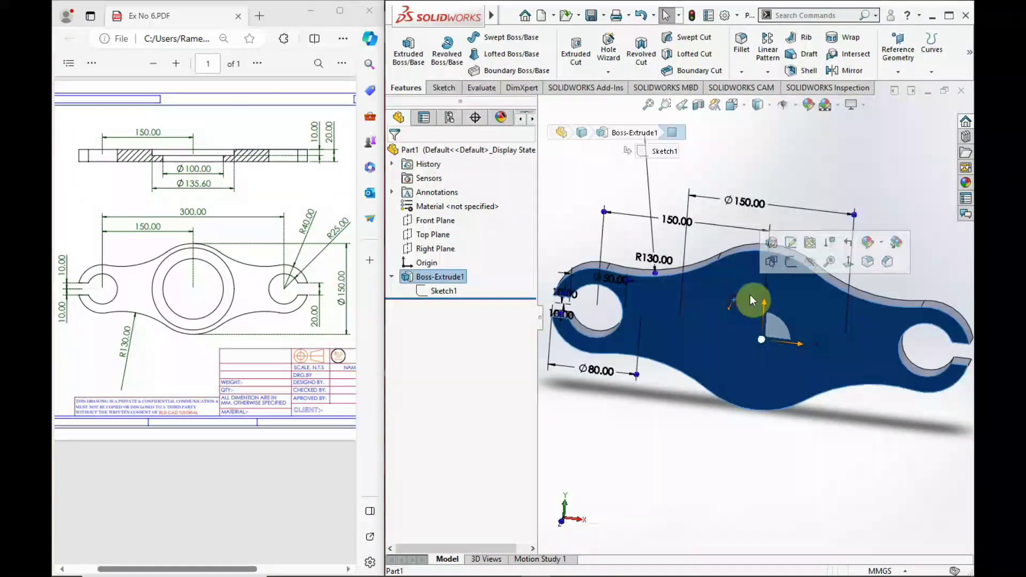
click(791, 263)
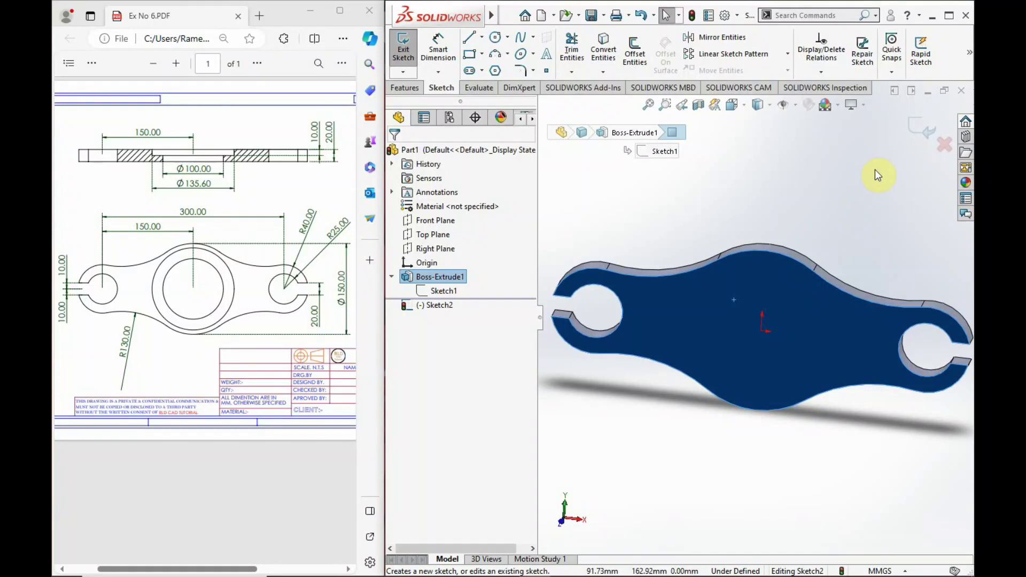
key(space)
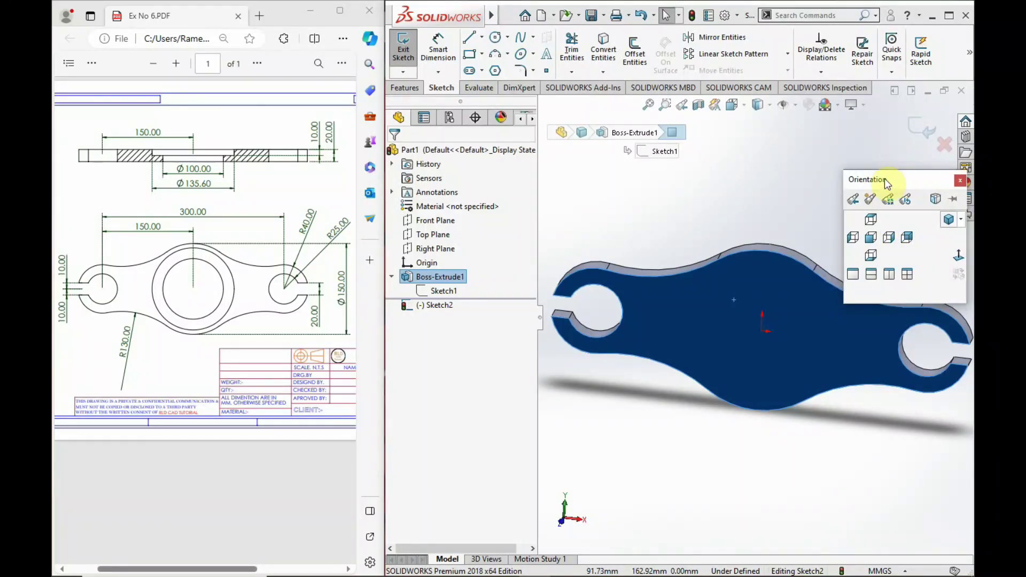
drag(883, 178, 826, 147)
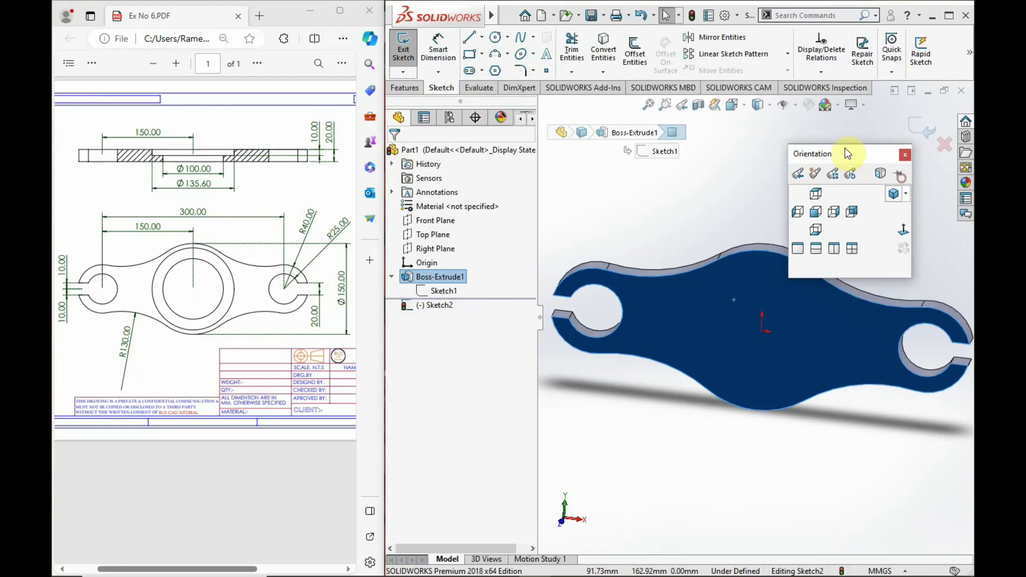
click(898, 229)
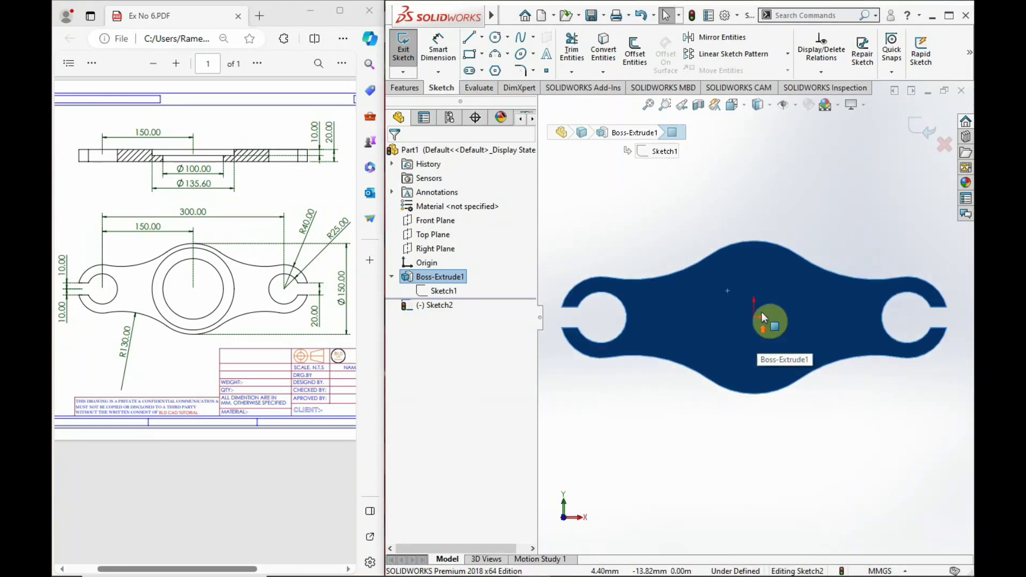
click(693, 210)
Draw a circle centred on the origin.
click(496, 44)
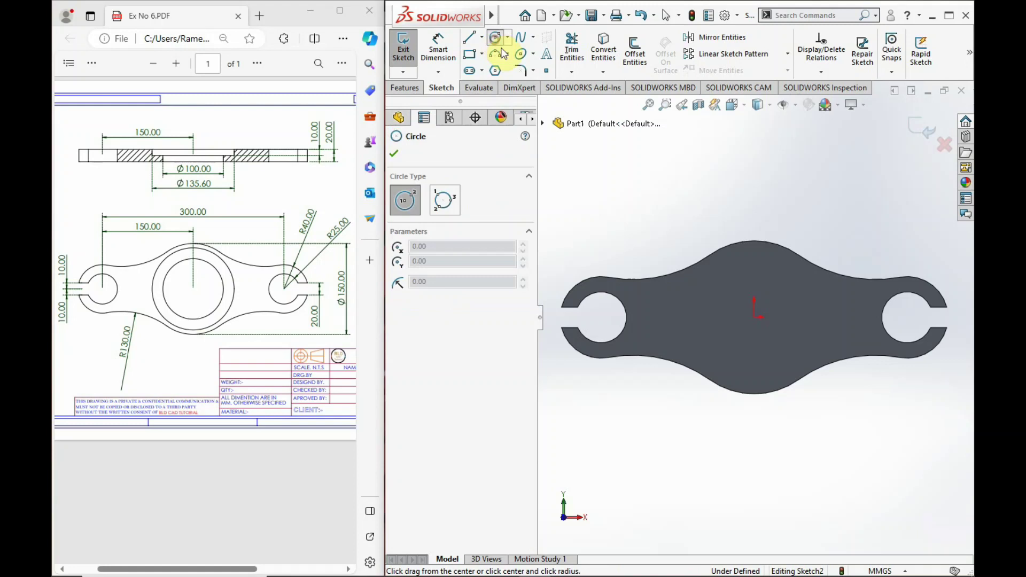
click(754, 318)
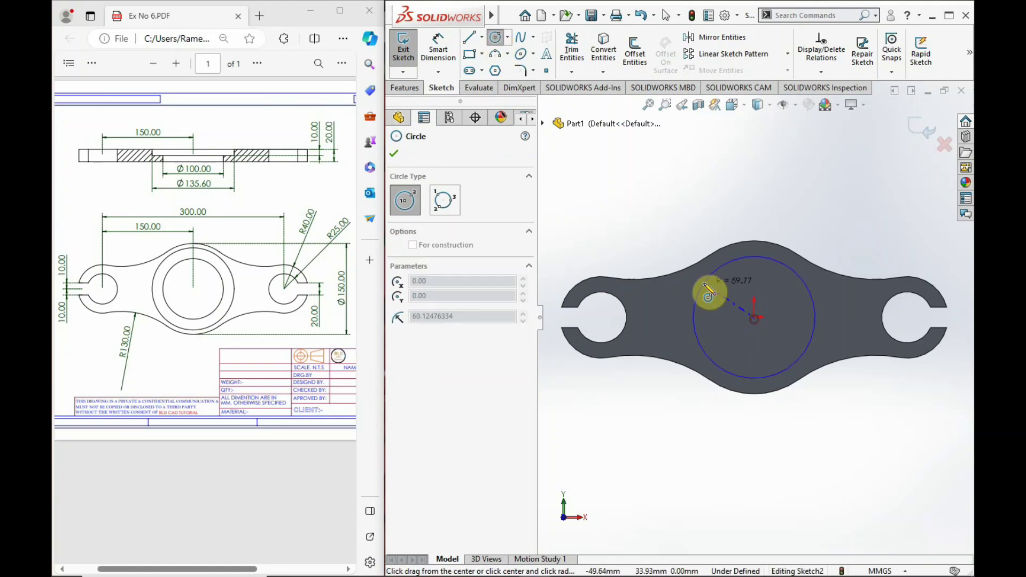
click(710, 288)
key(Escape)
middle_drag(740, 320, 698, 320)
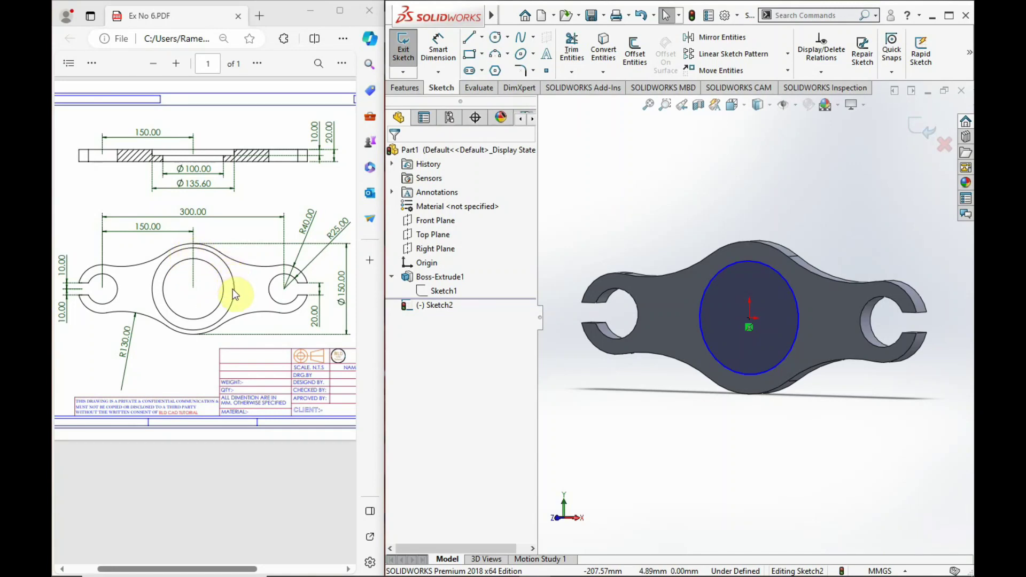
Dimension the circle to Ø135.6 using the value copied from the drawing.
drag(185, 183, 224, 188)
key(ctrl+c)
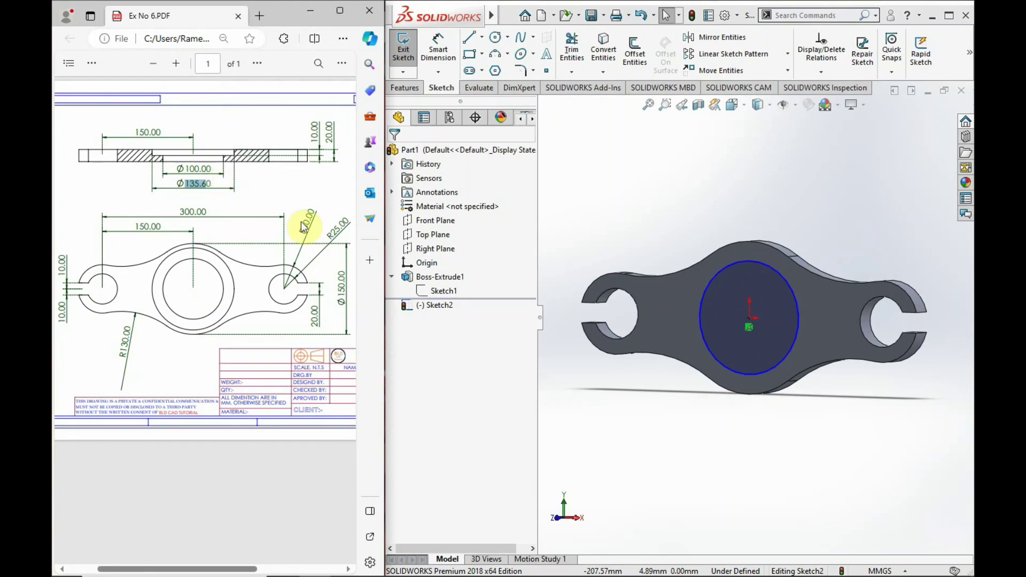
click(705, 185)
click(432, 56)
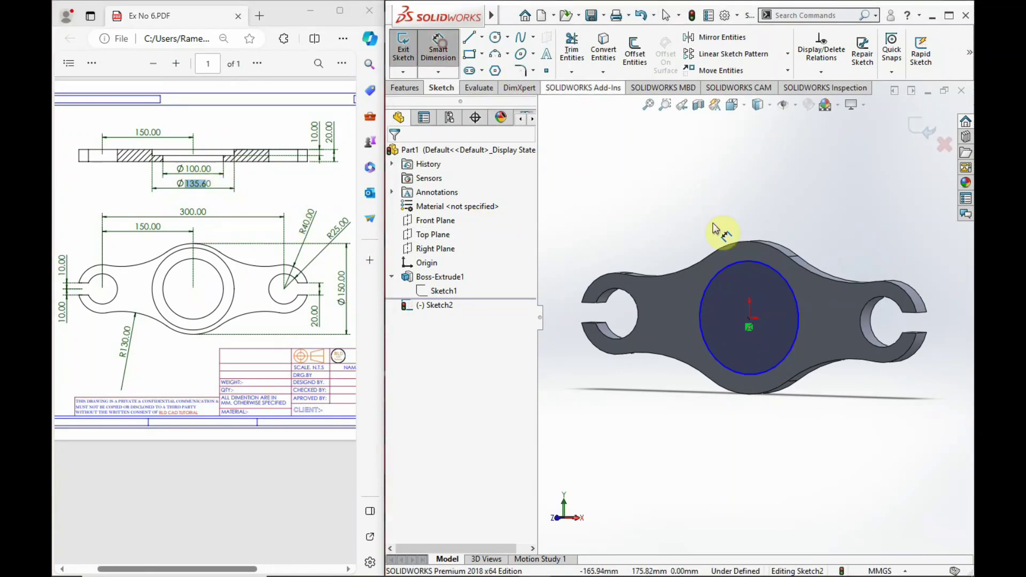
click(748, 260)
click(726, 212)
key(ctrl+v)
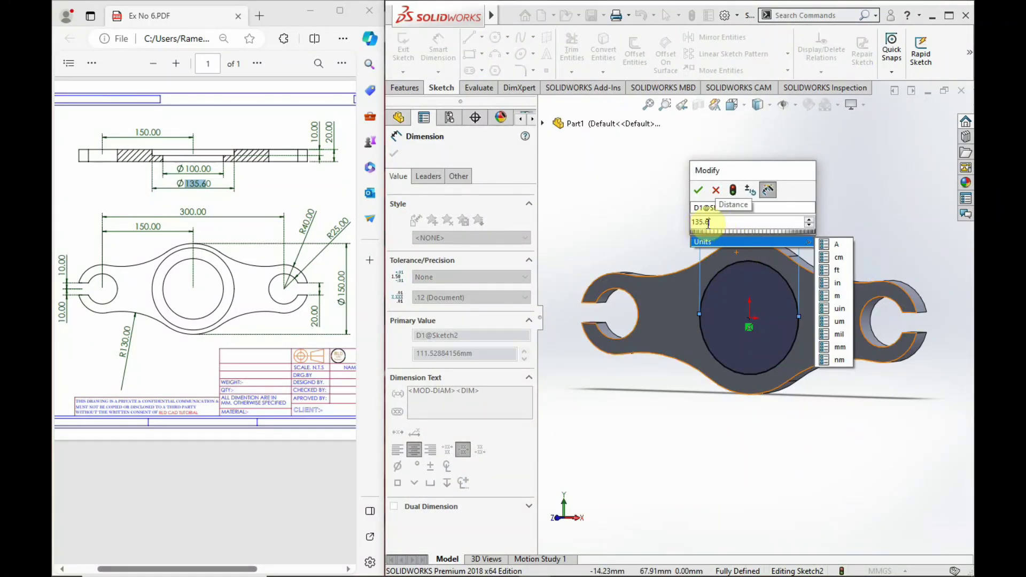
click(698, 190)
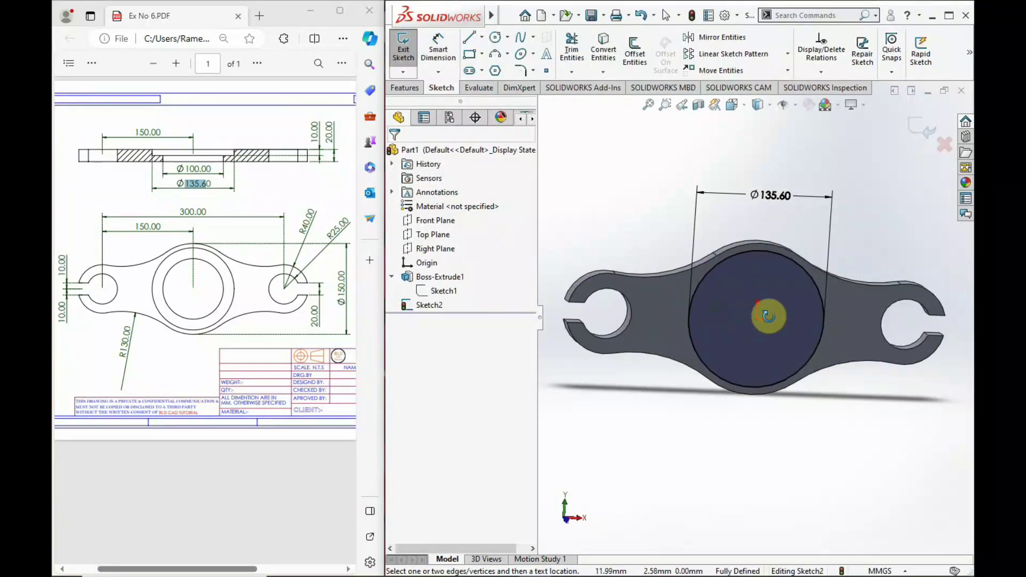
scroll(765, 299, down, 2)
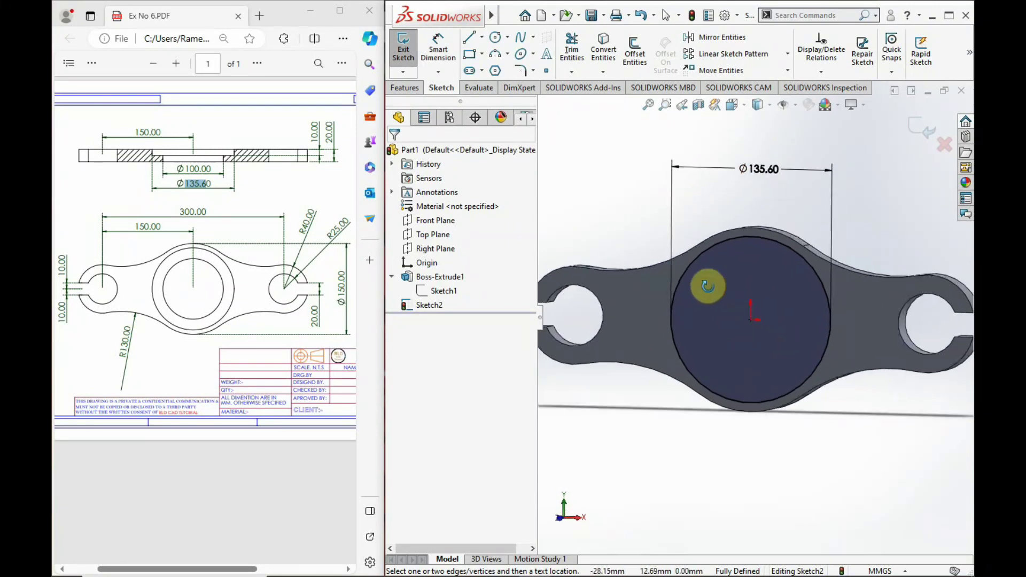
middle_drag(707, 286, 700, 315)
click(405, 87)
Cut the Ø135.60 circle 10 mm deep as a blind Extruded Cut.
click(575, 56)
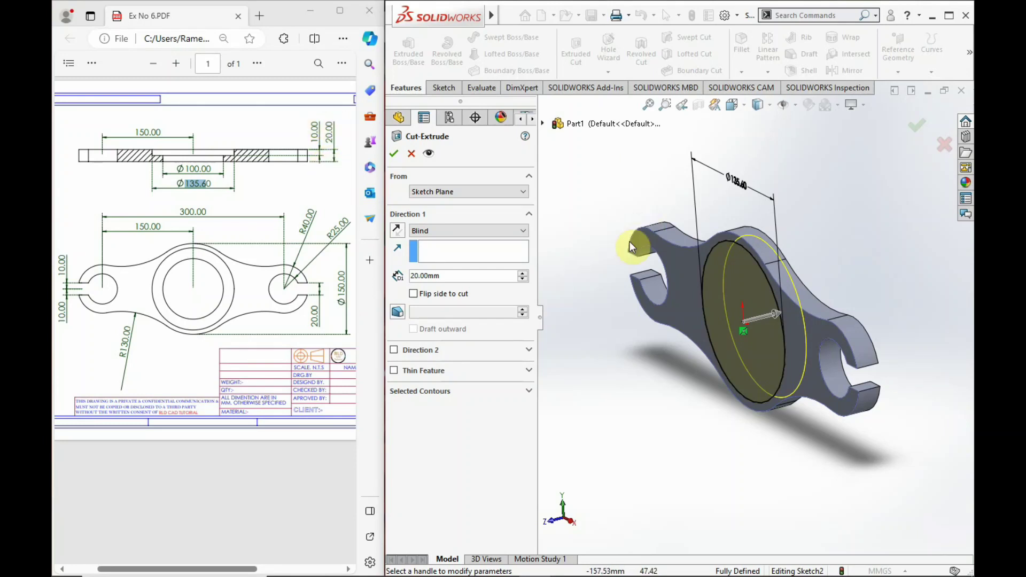
drag(447, 279, 396, 287)
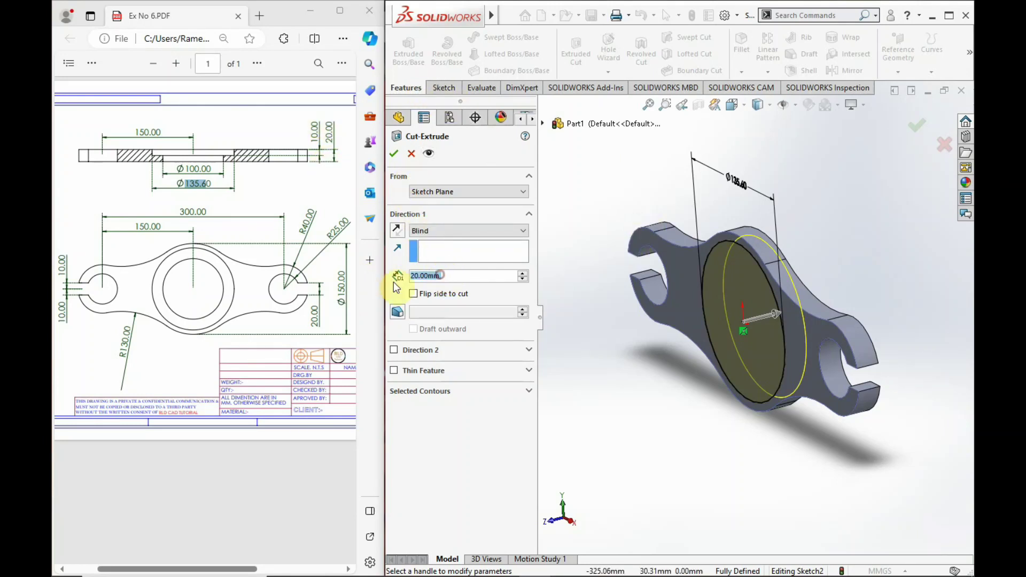
text(2)
key(BackSpace)
text(10)
key(Return)
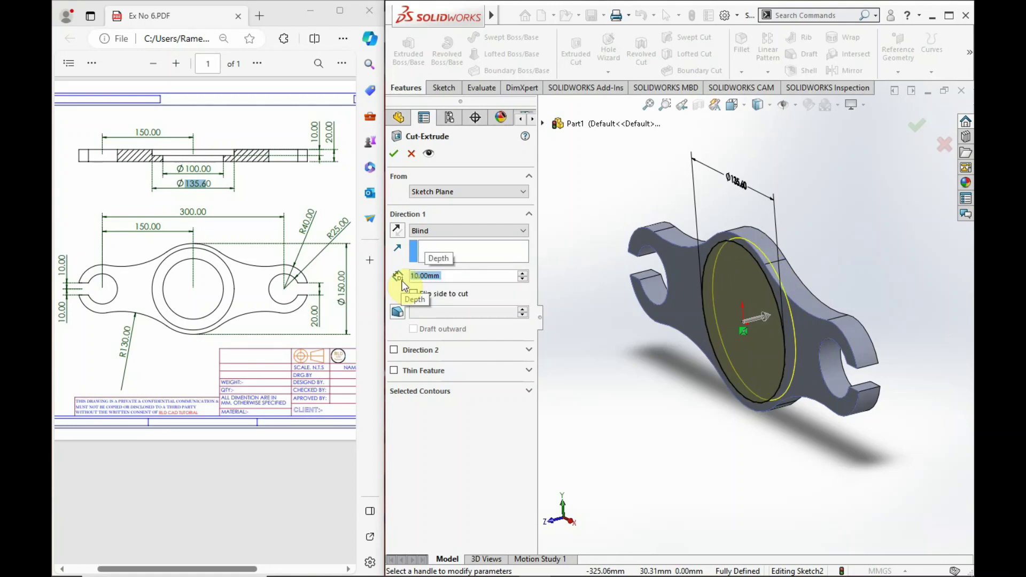
click(394, 154)
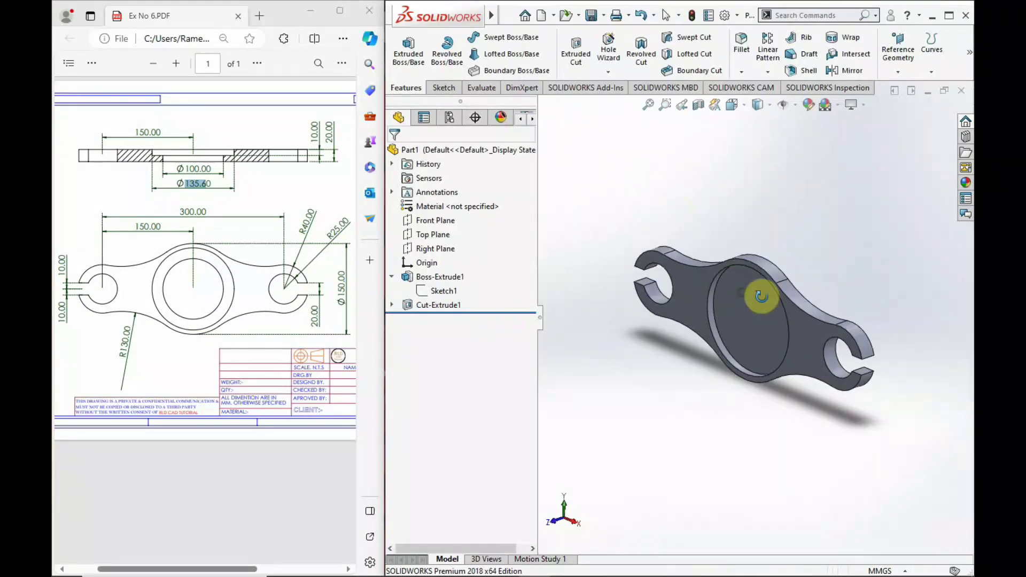
scroll(738, 338, down, 3)
click(749, 335)
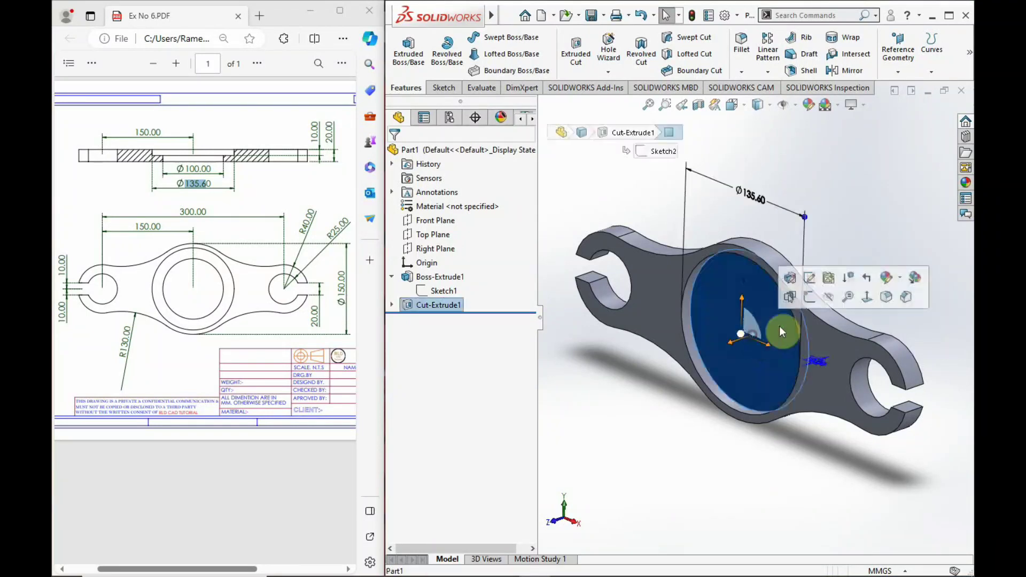
Sketch a circle centred on the origin on the recess floor, viewed normal.
click(811, 295)
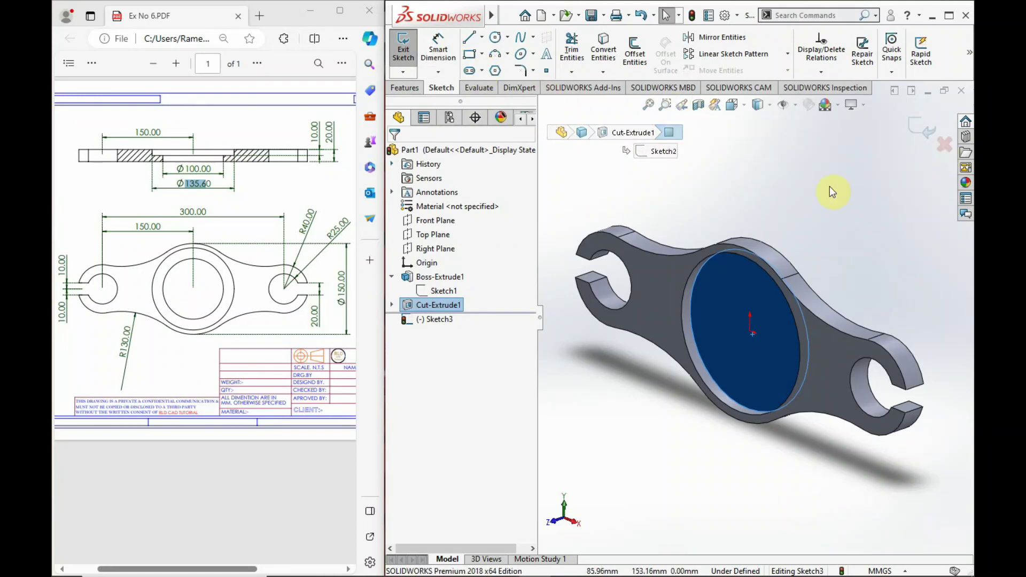
key(space)
click(947, 283)
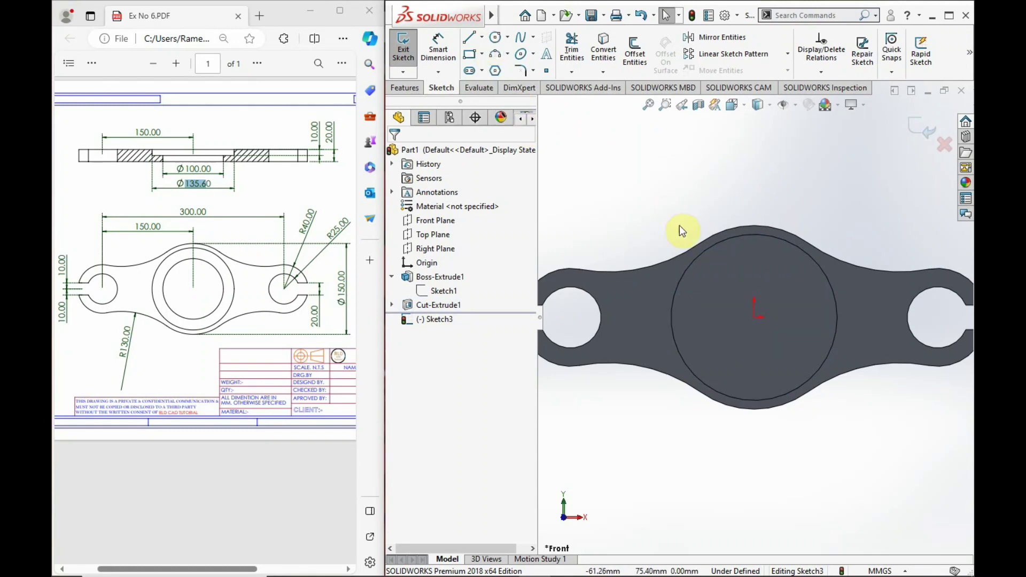
click(492, 37)
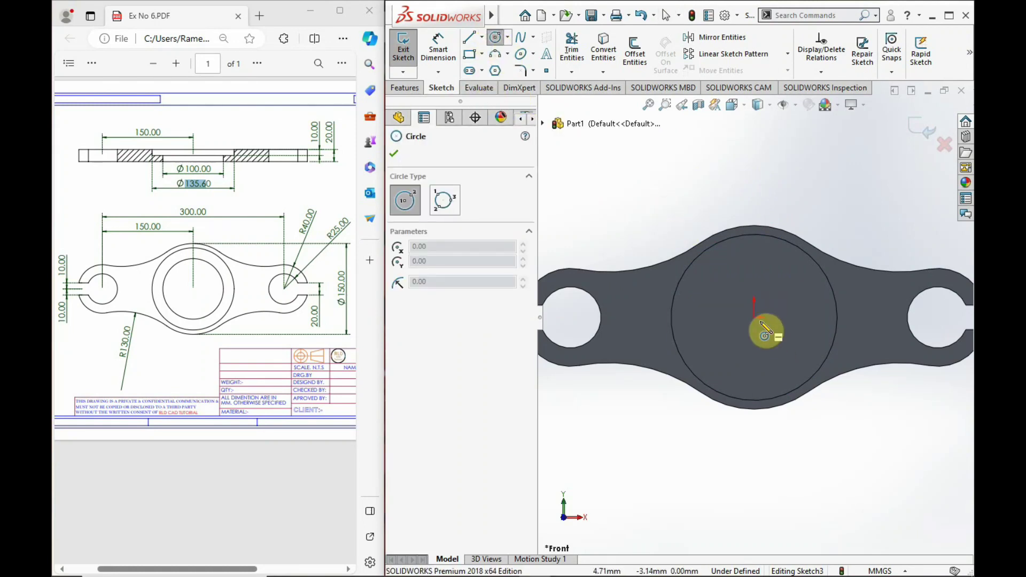
click(753, 318)
click(737, 262)
right_click(709, 174)
click(735, 232)
Dimension the new circle to Ø100 and exit the sketch.
click(438, 45)
click(694, 297)
click(662, 213)
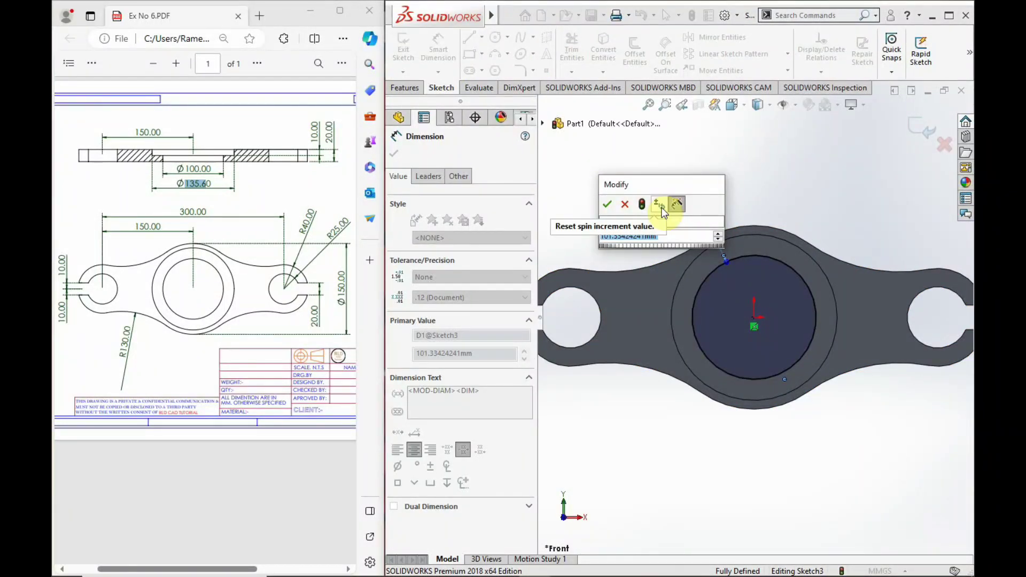
text(100)
key(Return)
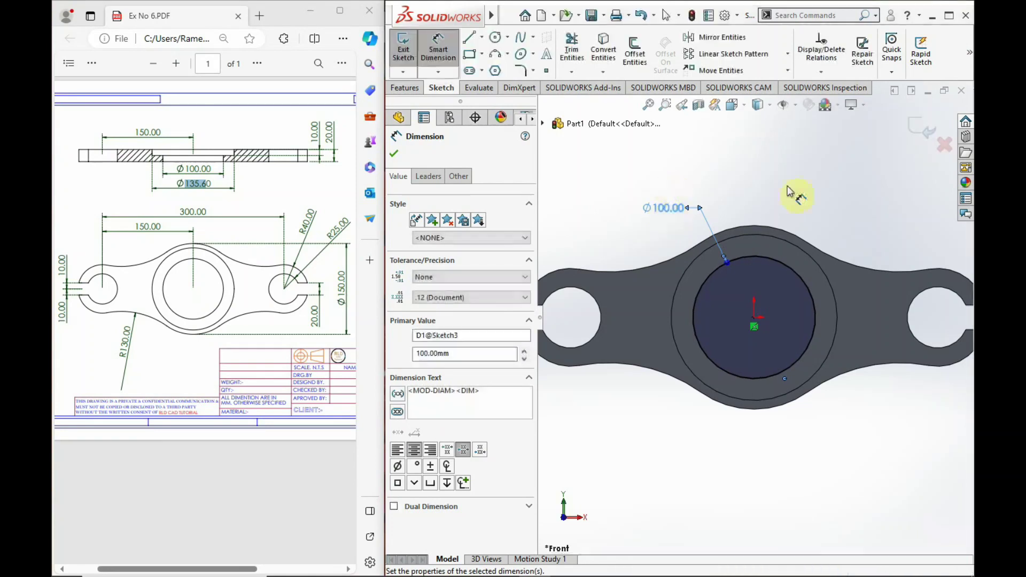
click(790, 191)
Start an Extruded Cut from the Ø100 circle and set its end condition.
click(405, 87)
click(575, 58)
click(435, 233)
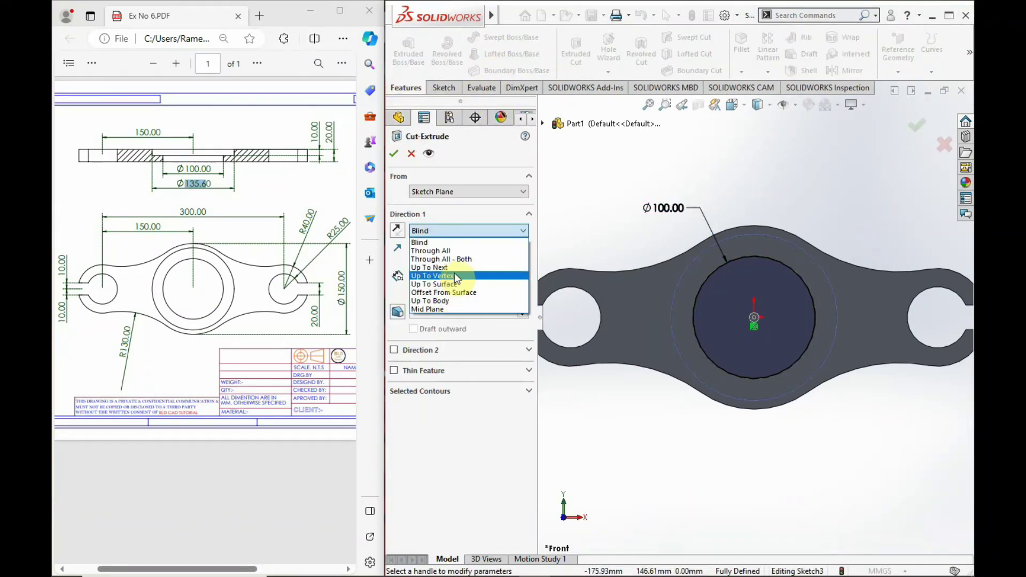
Confirm the Ø100 hole through the hub as Cut-Extrude2, then orbit and tilt the part into 3D.
click(394, 154)
mouse_move(779, 202)
middle_down()
mouse_move(775, 331)
mouse_move(696, 358)
mouse_move(733, 359)
mouse_move(714, 337)
mouse_move(783, 311)
mouse_move(772, 307)
mouse_move(771, 339)
mouse_move(778, 327)
mouse_move(797, 339)
middle_up()
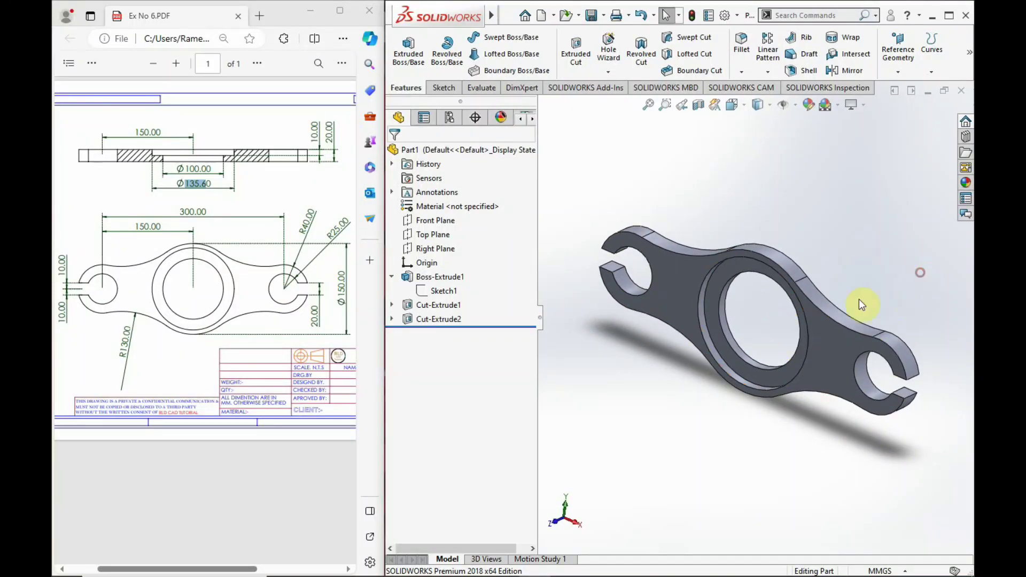
scroll(687, 281, up, 2)
middle_drag(688, 281, 681, 230)
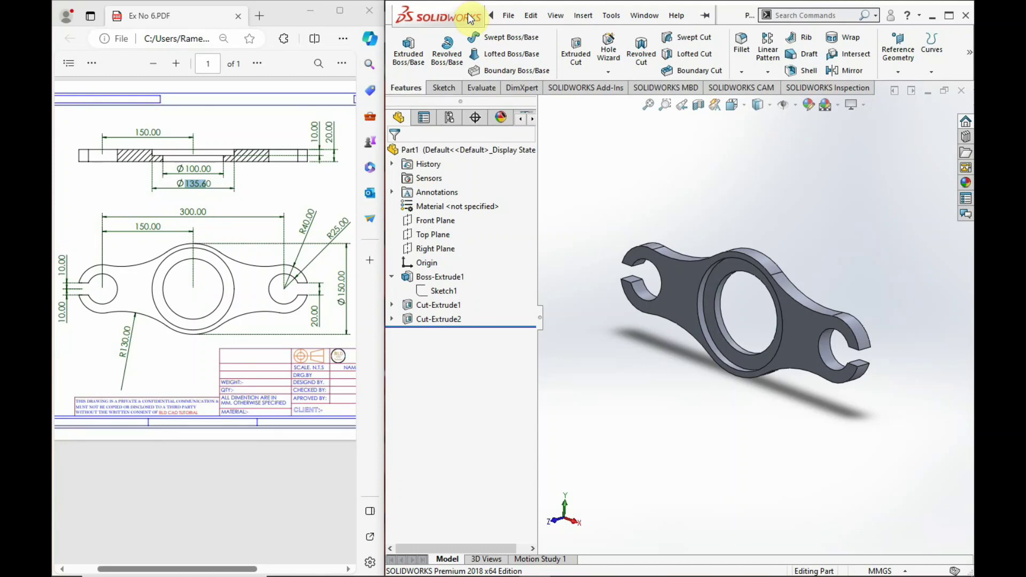
Maximize the SOLIDWORKS window over the PDF, then zoom and rotate the finished link plate.
double_click(468, 18)
scroll(580, 259, down, 3)
scroll(599, 308, down, 3)
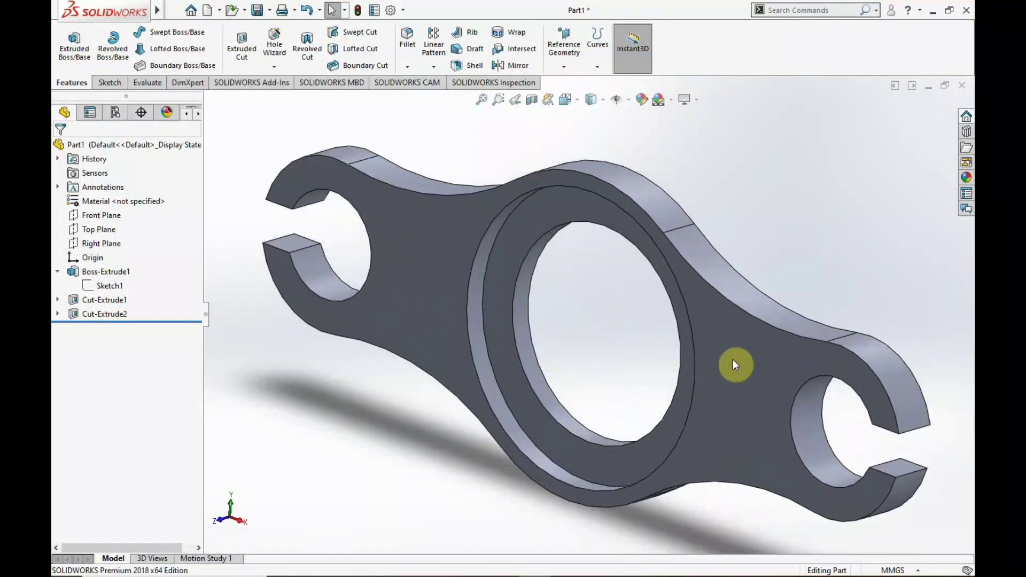
middle_drag(733, 359, 779, 316)
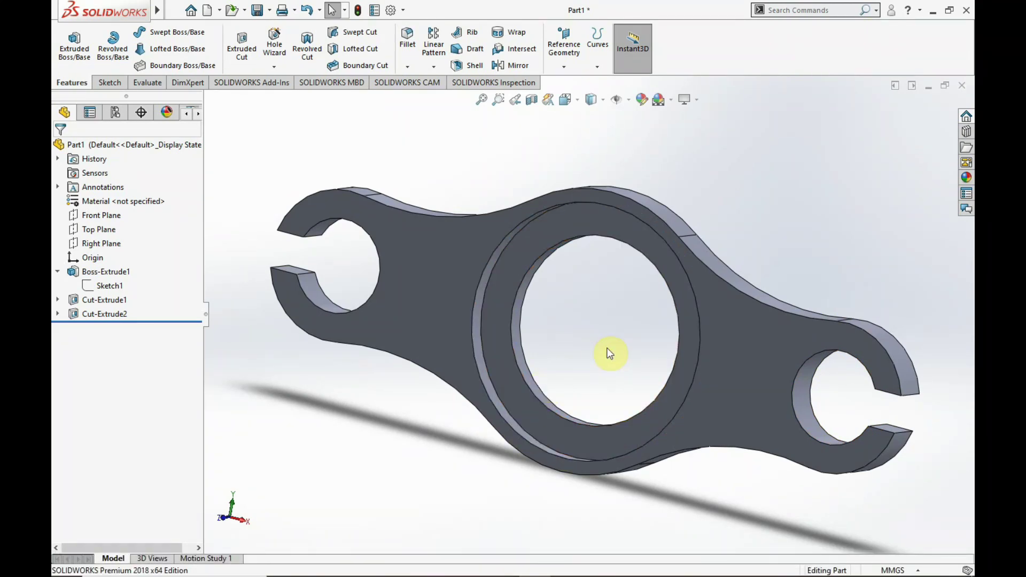
Add the Surfaces tool set to the CommandManager and preview the Evaluate and Surfaces tools.
click(122, 83)
right_click(383, 85)
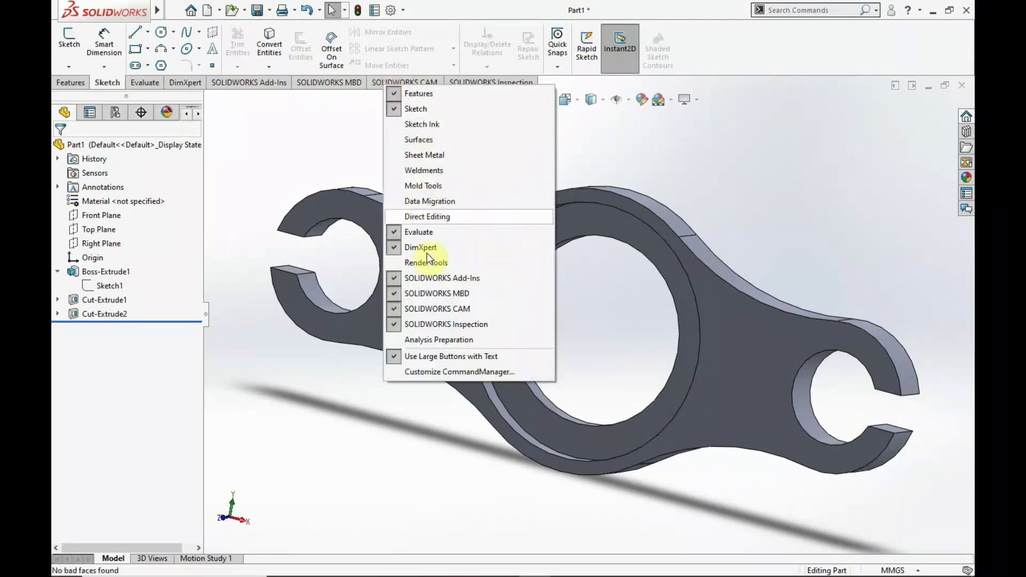
click(447, 140)
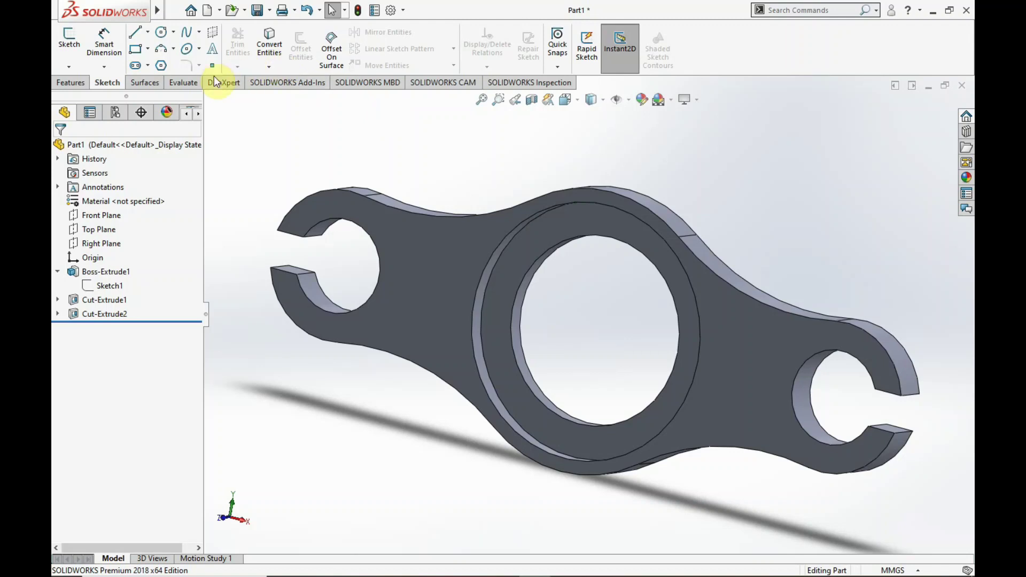
click(183, 83)
click(146, 82)
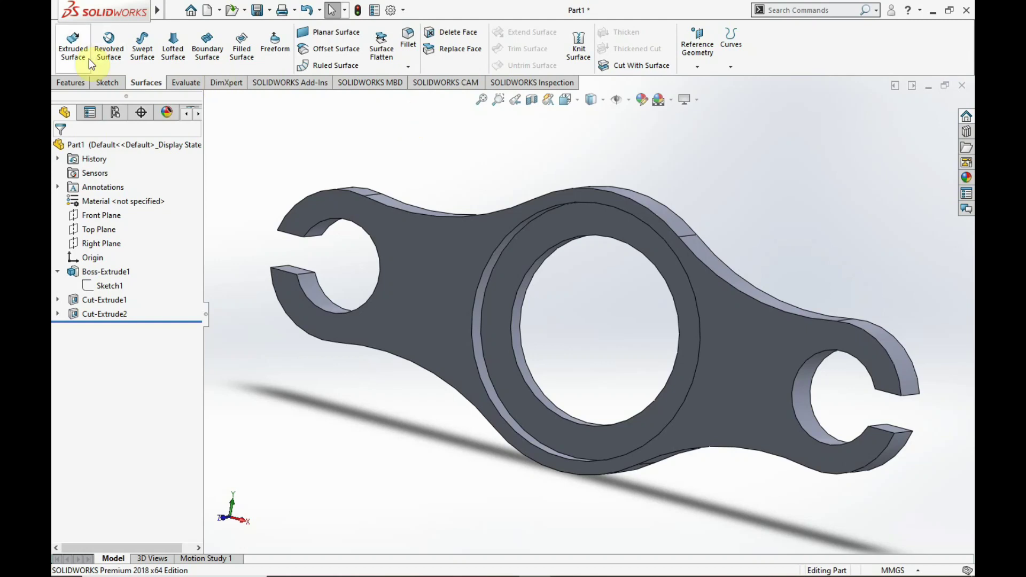
click(106, 82)
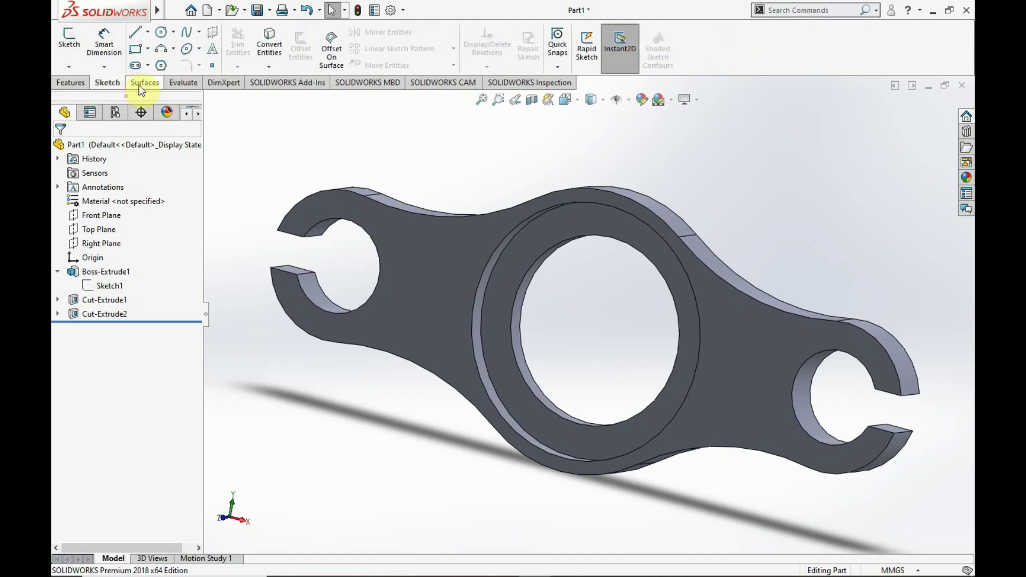
Add the Sheet Metal tool set, preview its tools, and return to the Features tools.
right_click(172, 85)
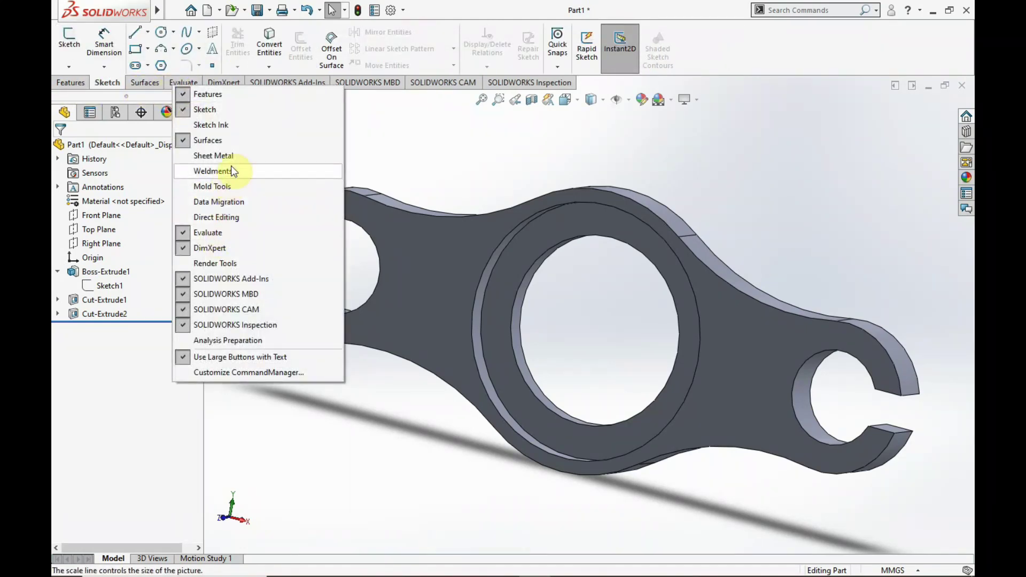
click(266, 156)
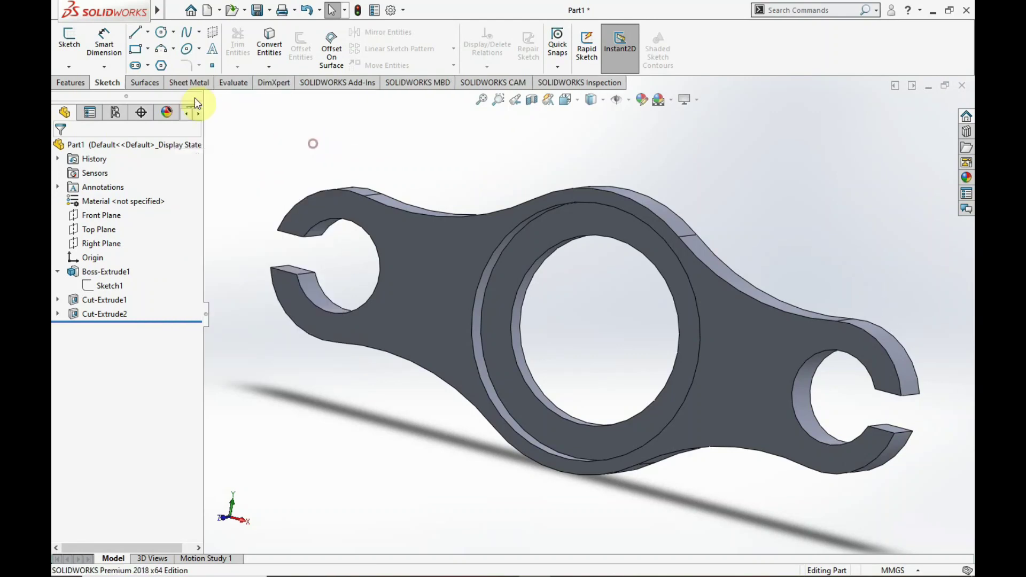
click(189, 82)
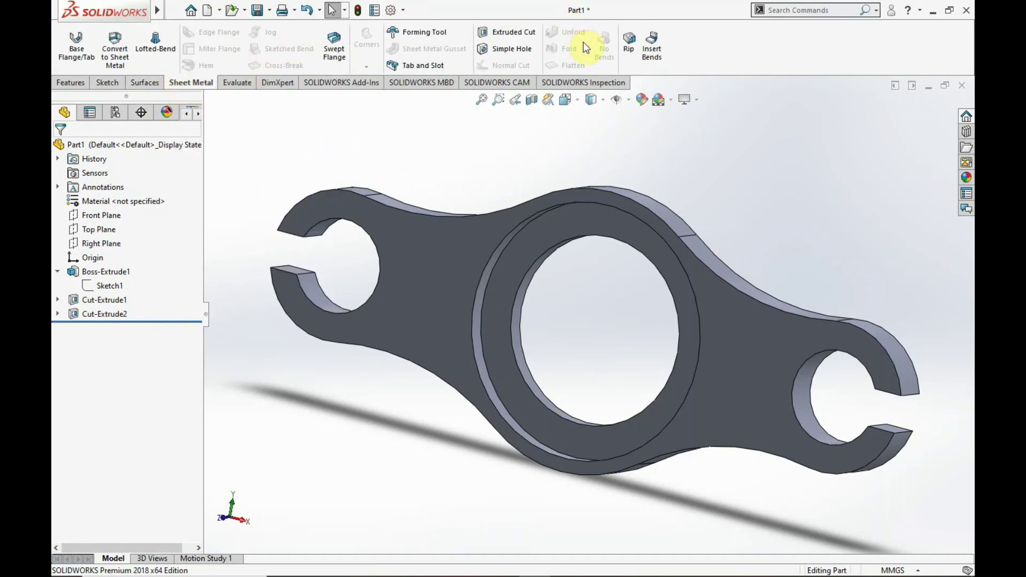
mouse_move(104, 11)
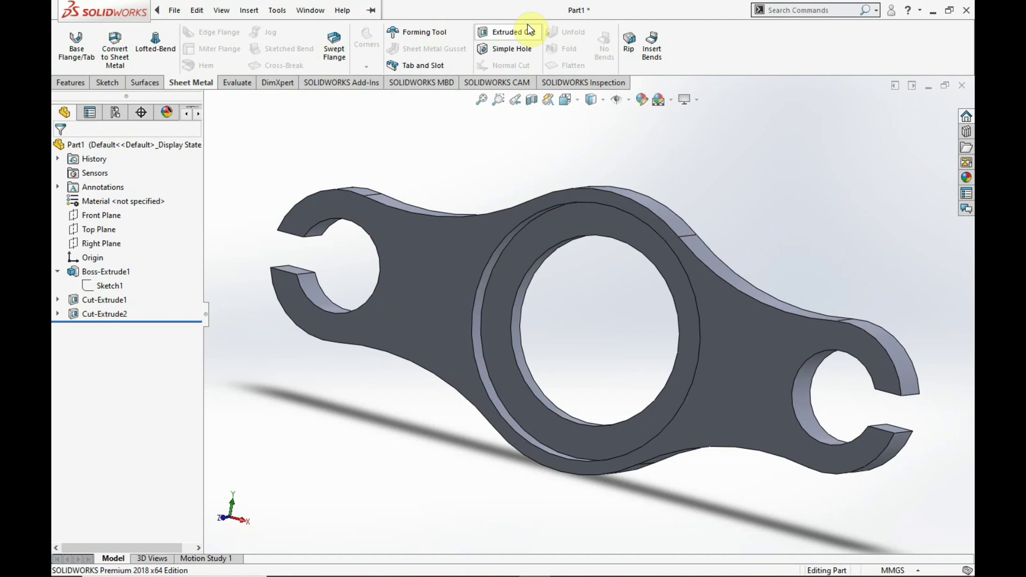
click(110, 81)
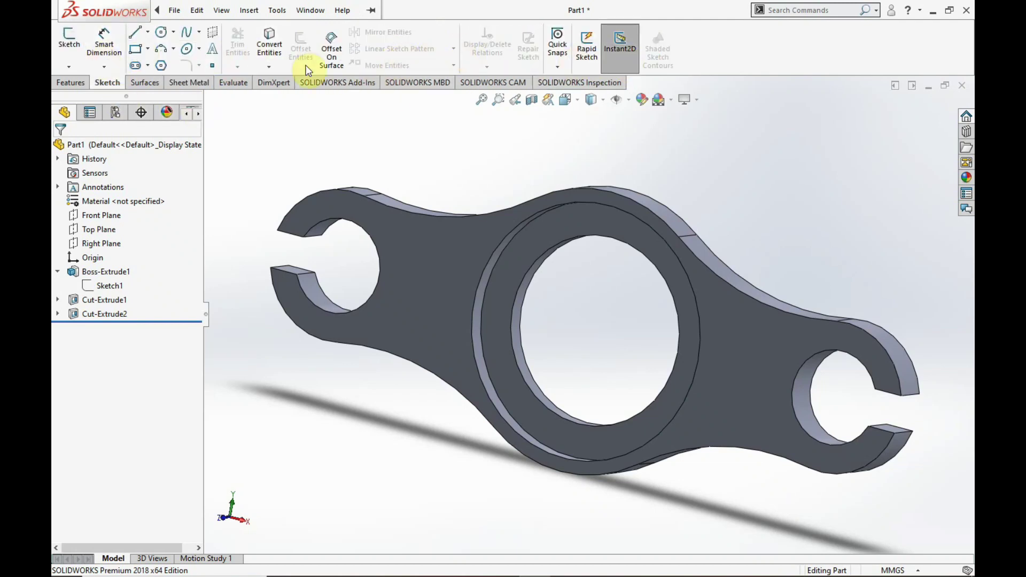
click(71, 82)
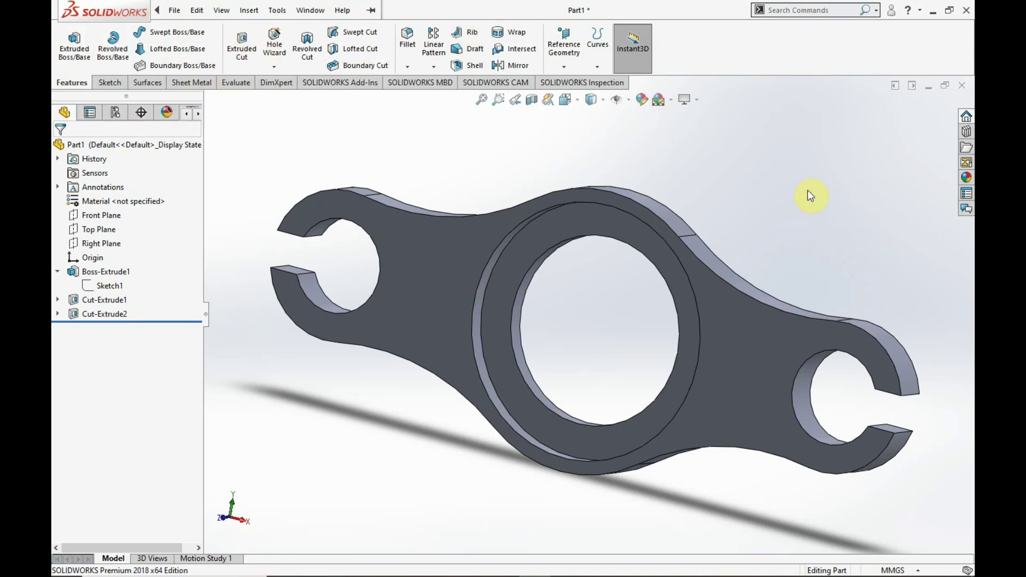
middle_drag(687, 240, 686, 249)
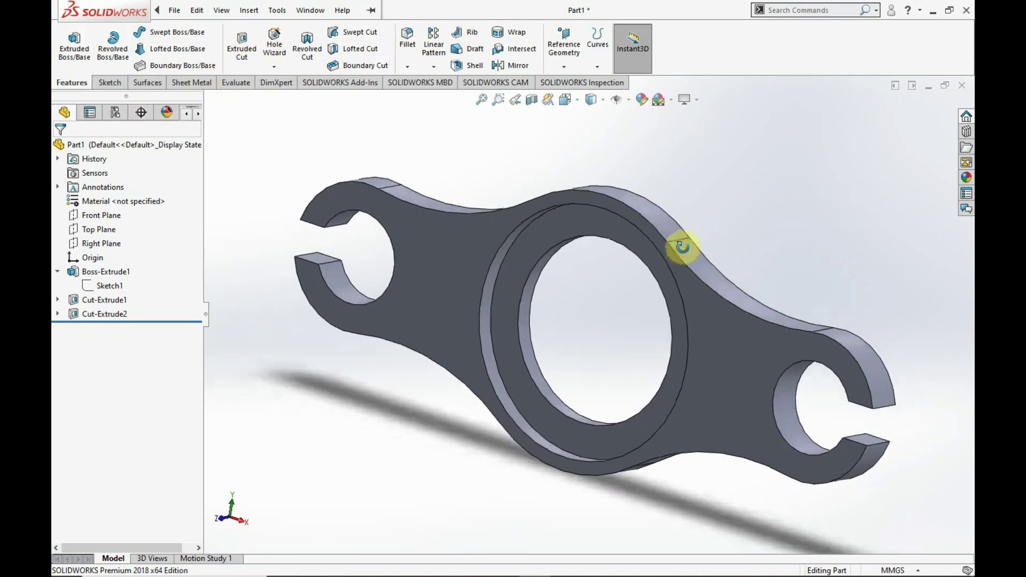
scroll(584, 316, up, 2)
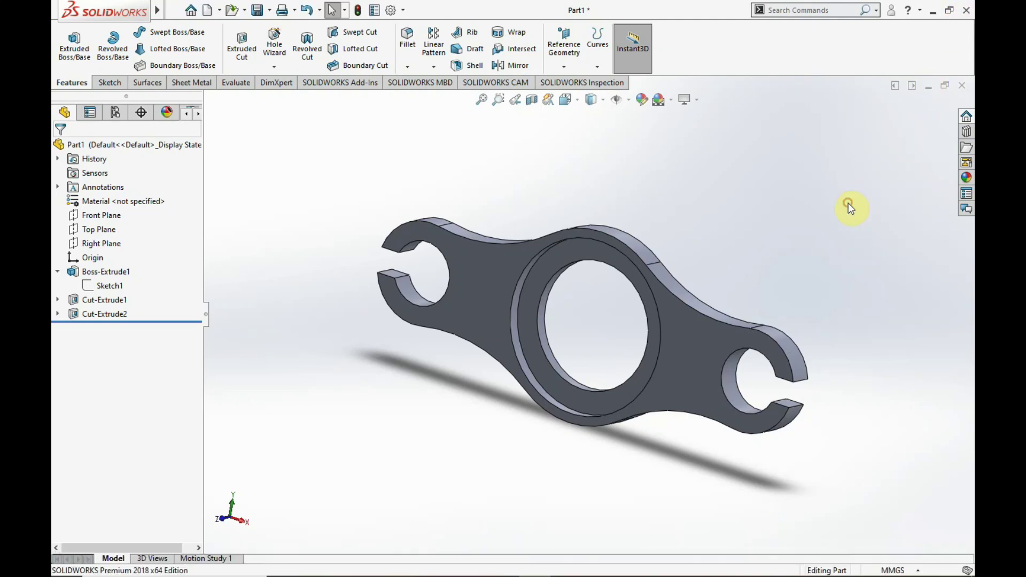
Save the part with Ctrl+S as Part1, overwriting the existing Part1.SLDPRT.
key(ctrl+s)
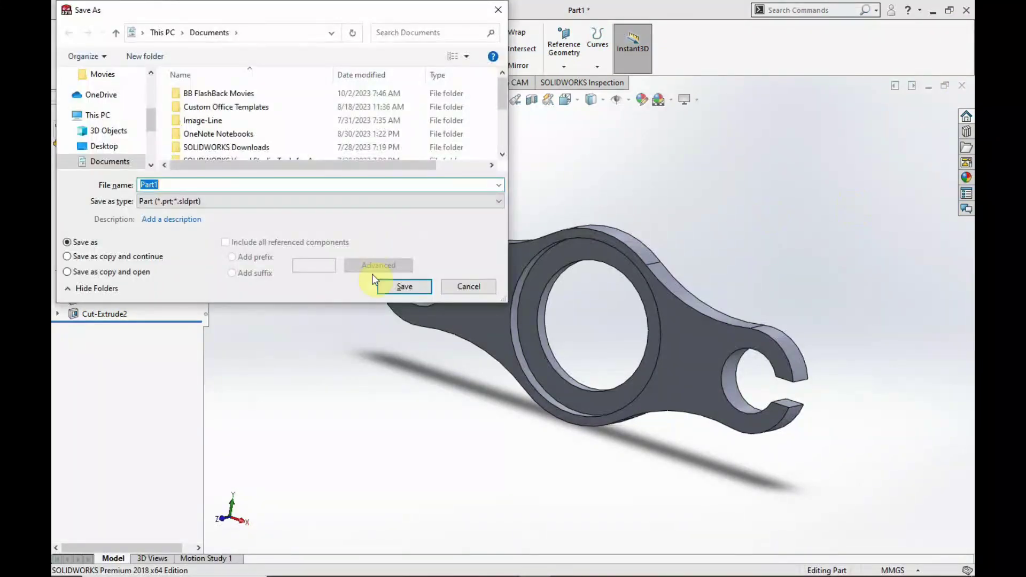
click(417, 286)
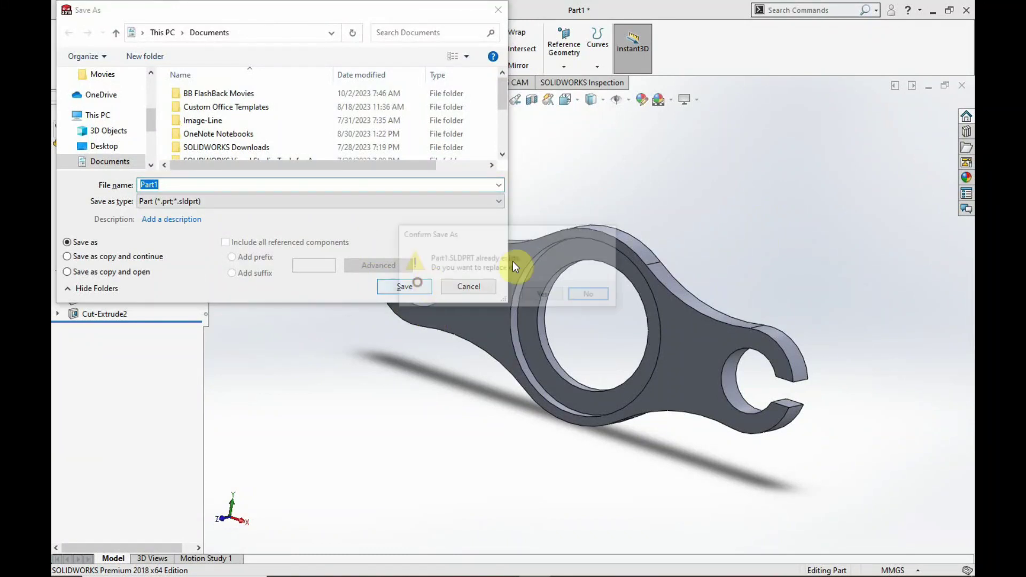
click(543, 295)
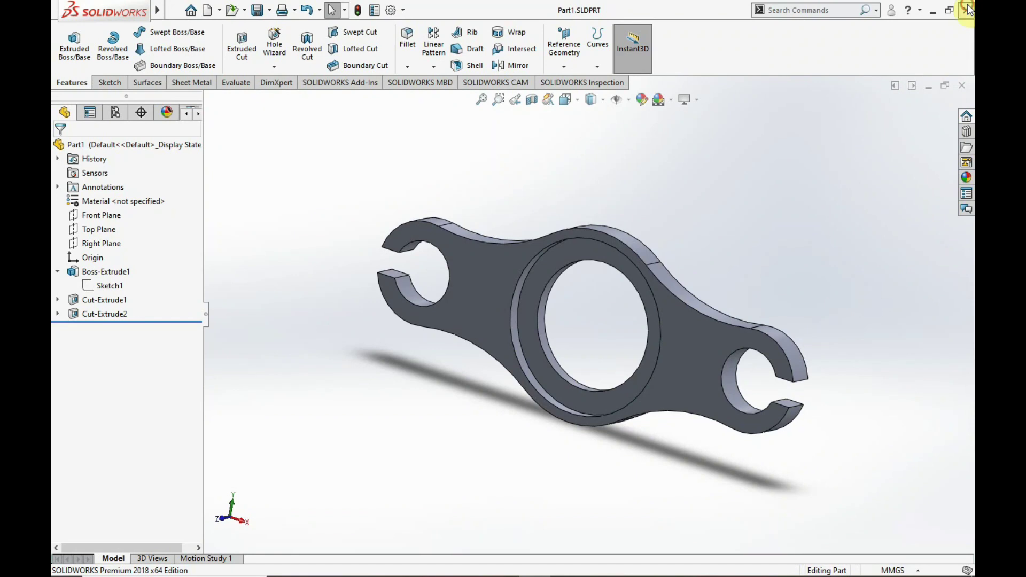
Stop the screen recording from its system tray icon.
mouse_move(758, 573)
click(807, 565)
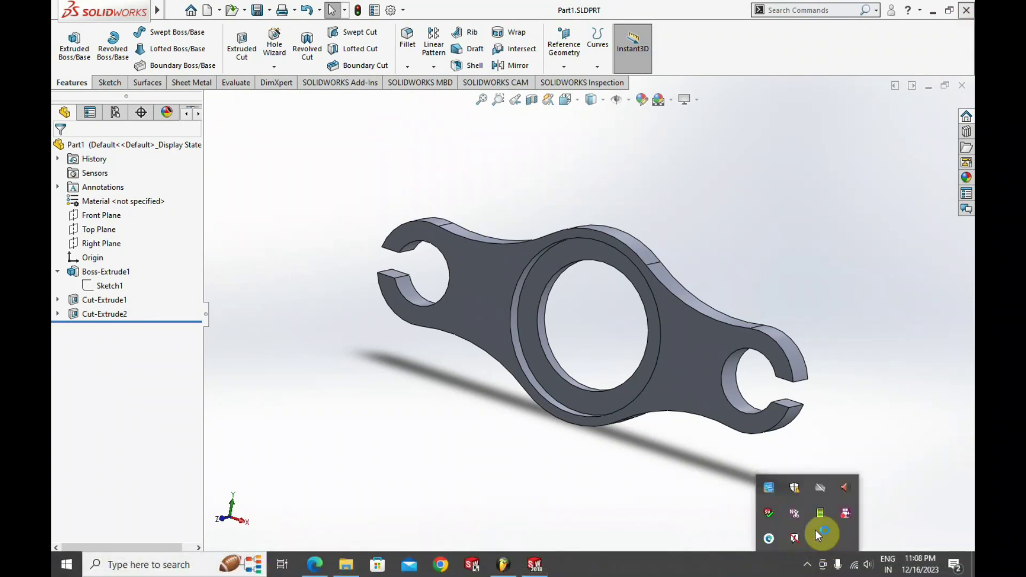
right_click(845, 512)
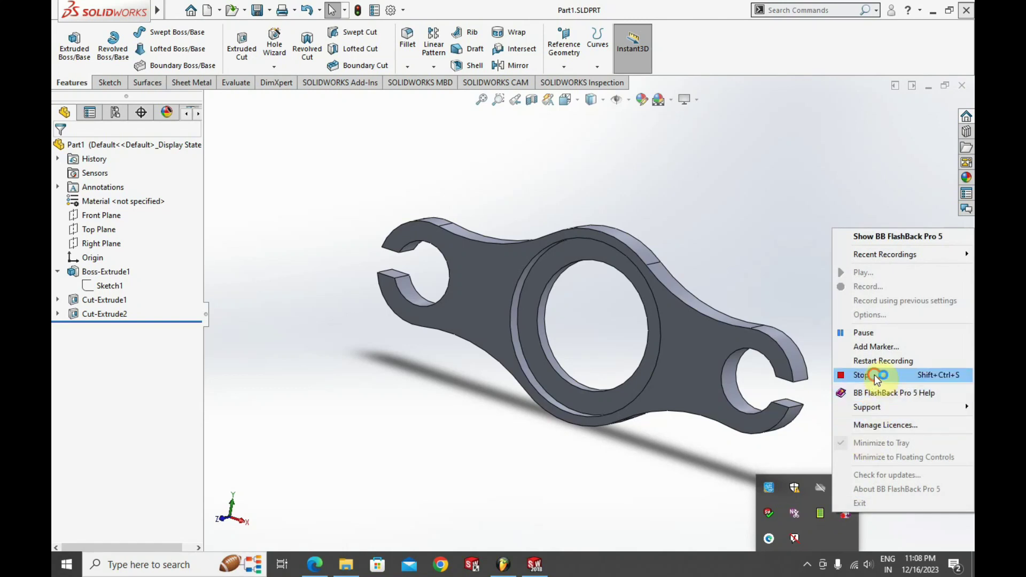
click(855, 376)
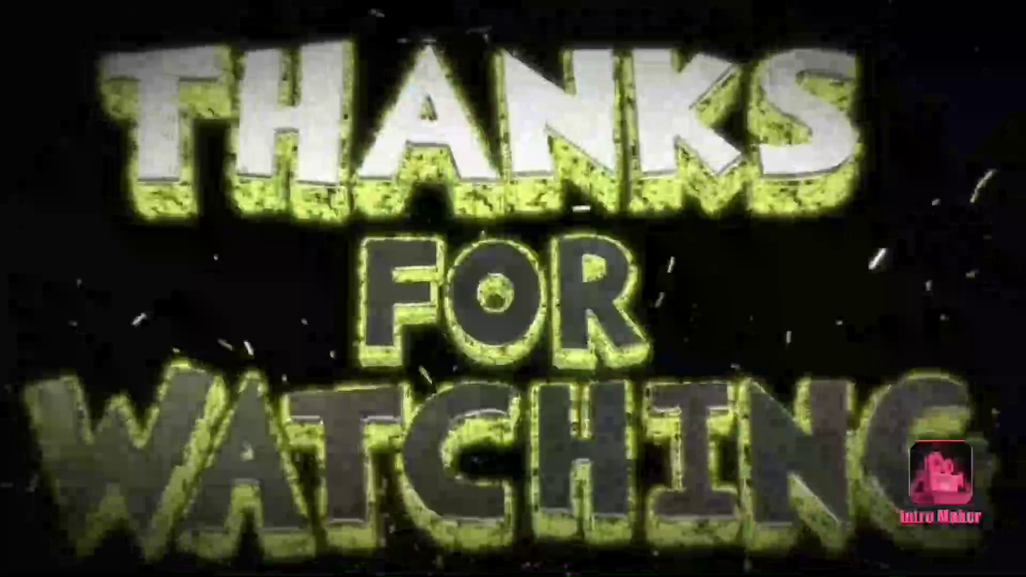